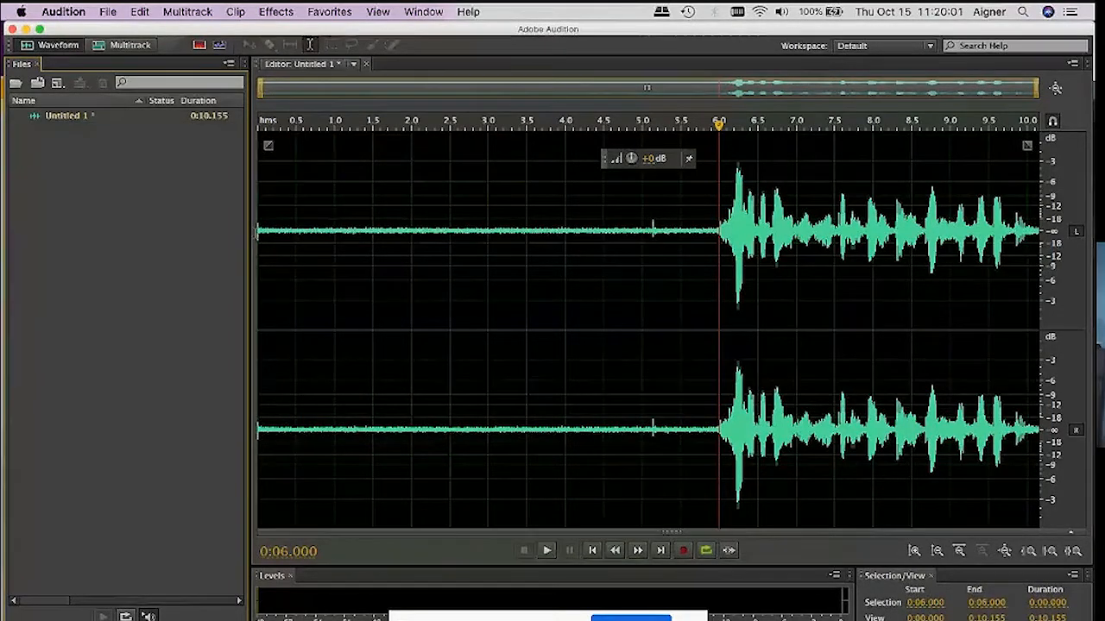
Highlight the quiet first 5.9 seconds of the recording, and separately the speech from about 5.86 s to the end
left_click_drag(259, 233, 712, 294)
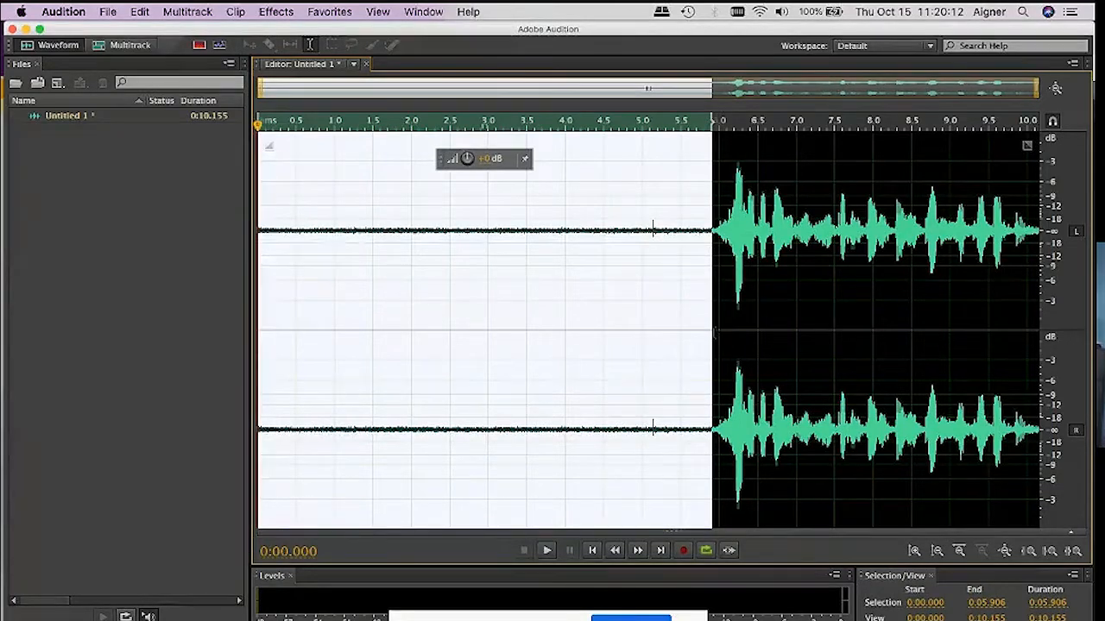
left_click(708, 328)
left_click_drag(708, 328, 1078, 369)
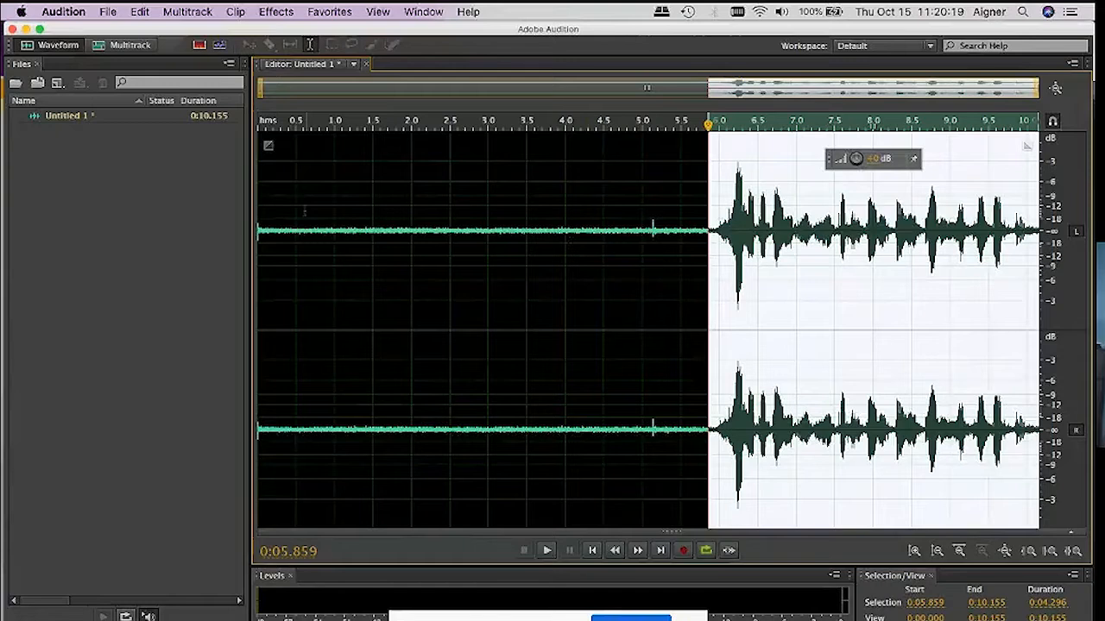
left_click(353, 250)
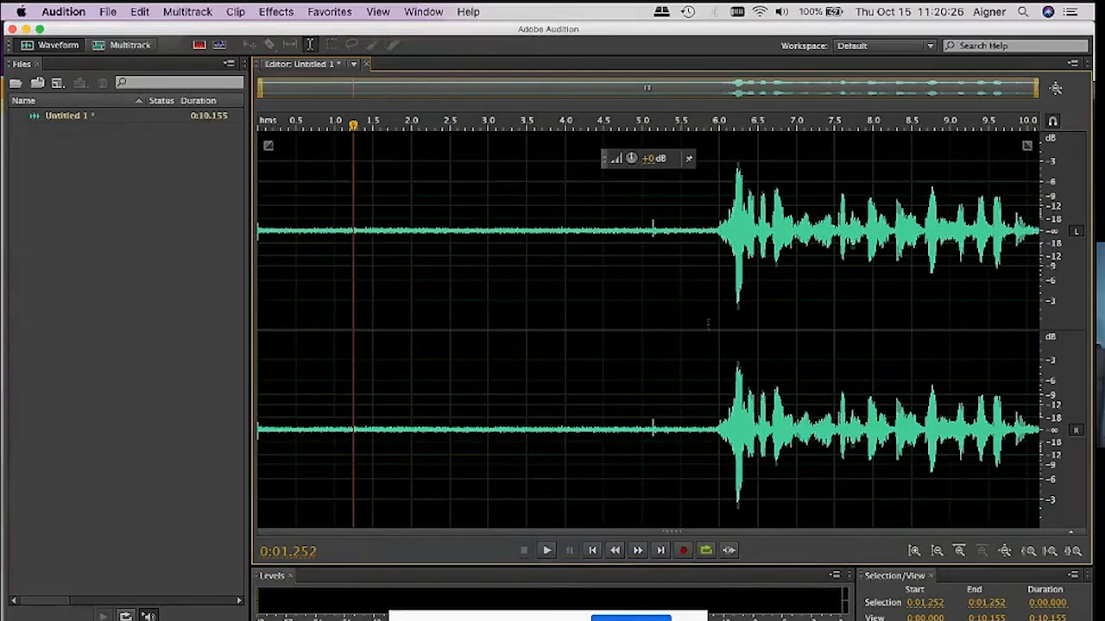
Highlight the quiet background section from the speech onset at 6 s back to the start twice, clearing the selection each time
left_click_drag(715, 328, 240, 346)
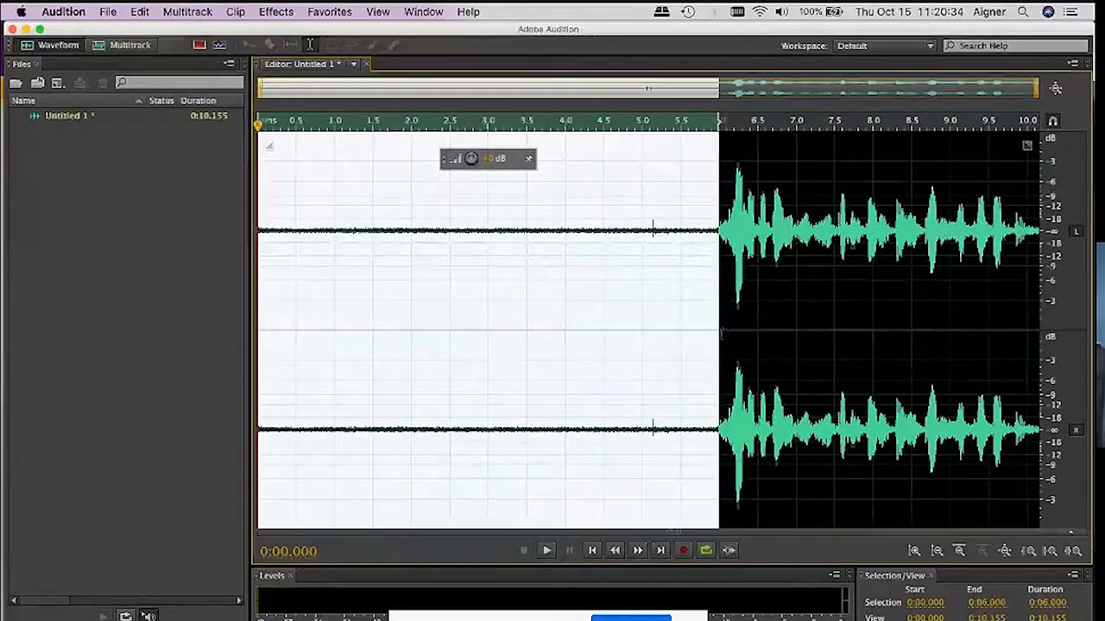
left_click(734, 332)
left_click(706, 330)
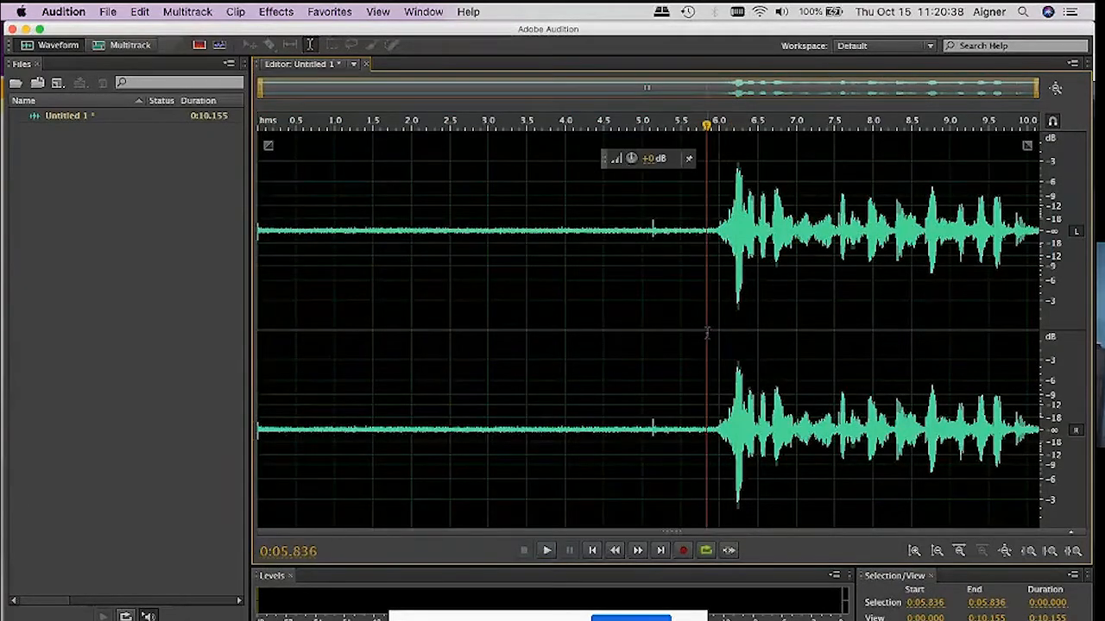
left_click_drag(718, 332, 207, 301)
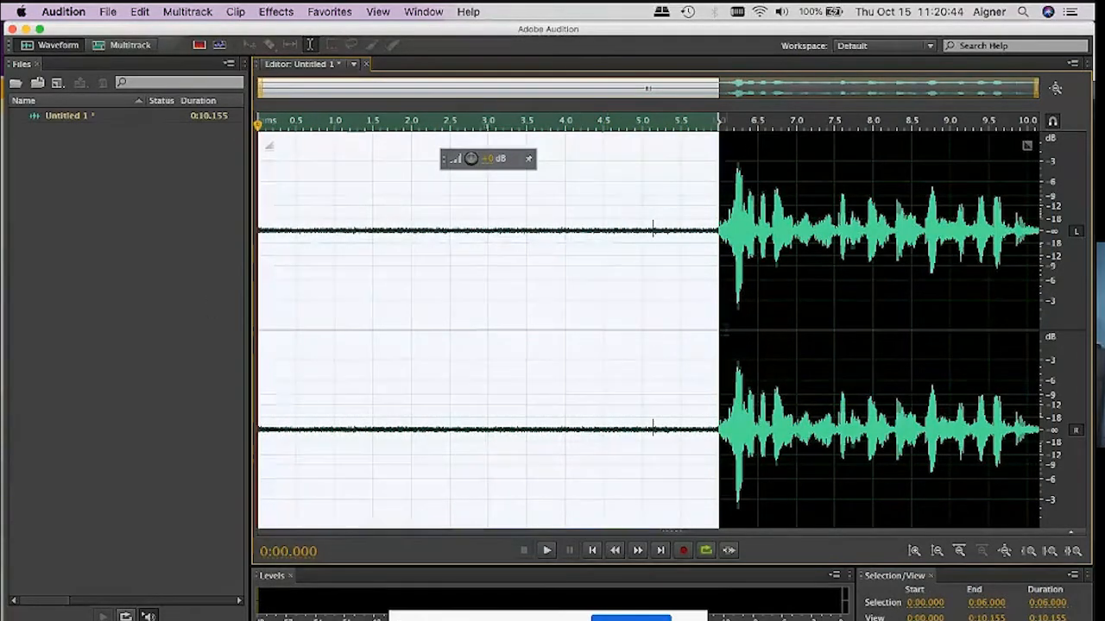
left_click(664, 323)
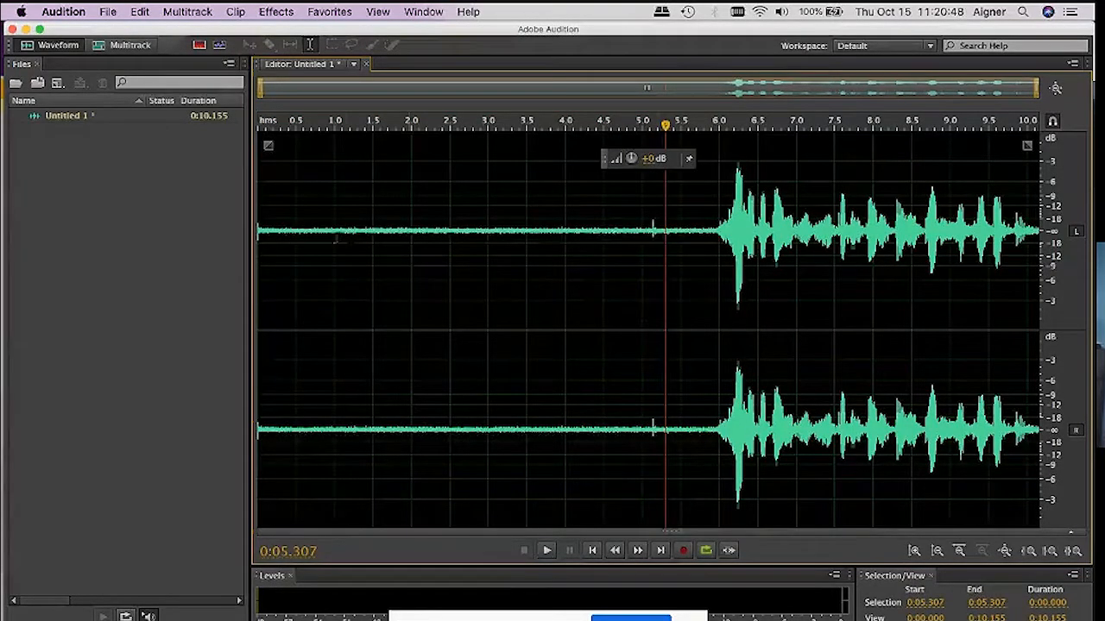
Compare the quiet section from 0 to 6 s with the speech from 6 s to the end by selecting each
left_click_drag(259, 337, 718, 342)
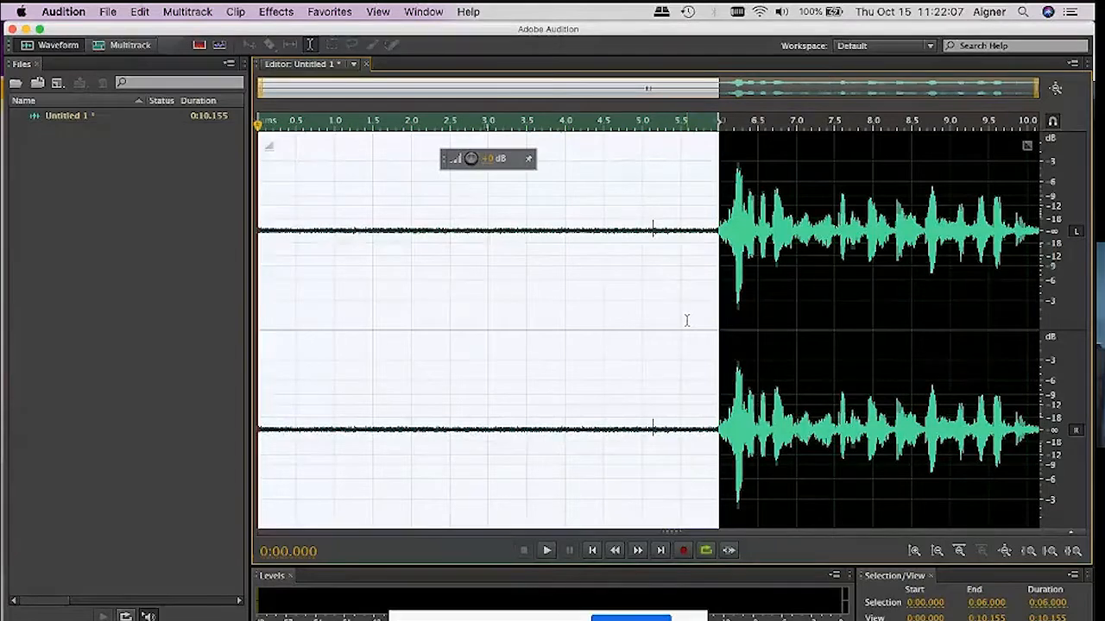
left_click(643, 316)
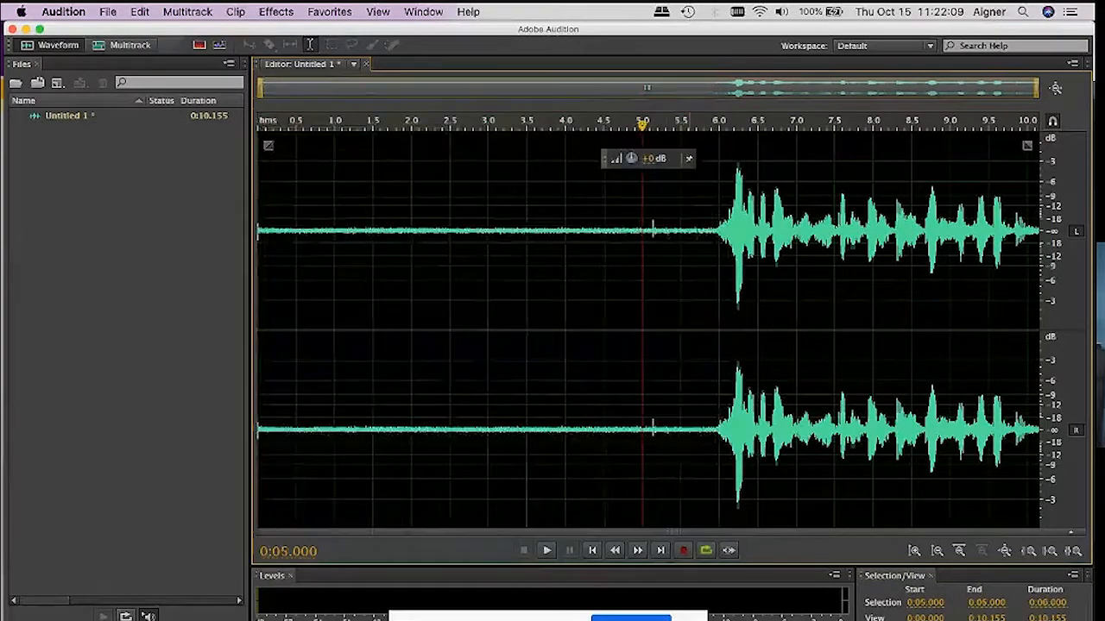
left_click_drag(719, 233, 257, 233)
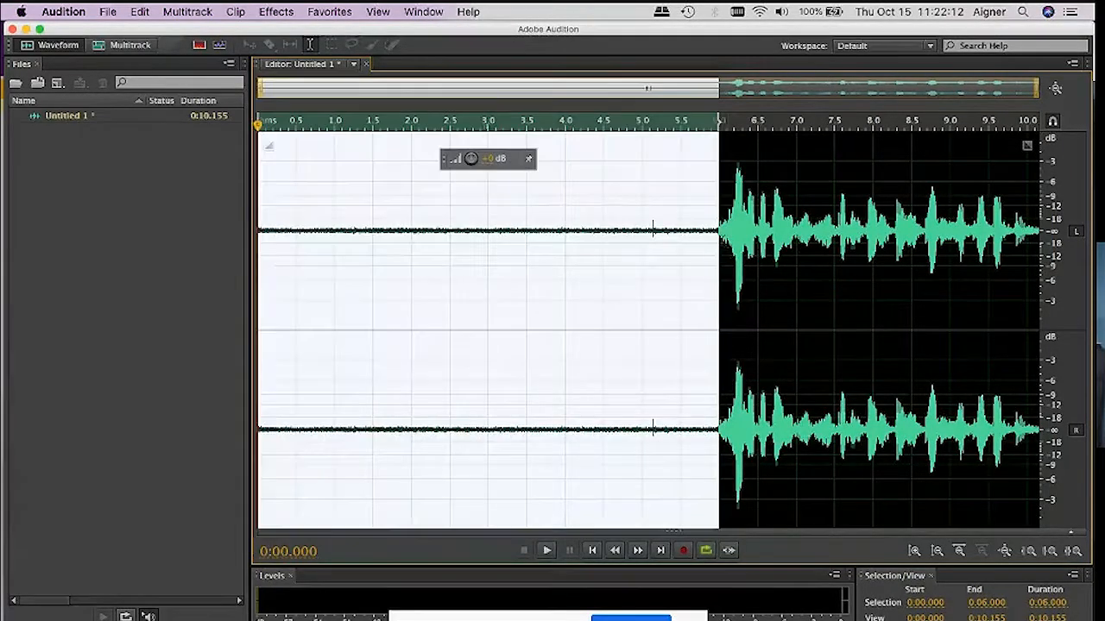
left_click(719, 233)
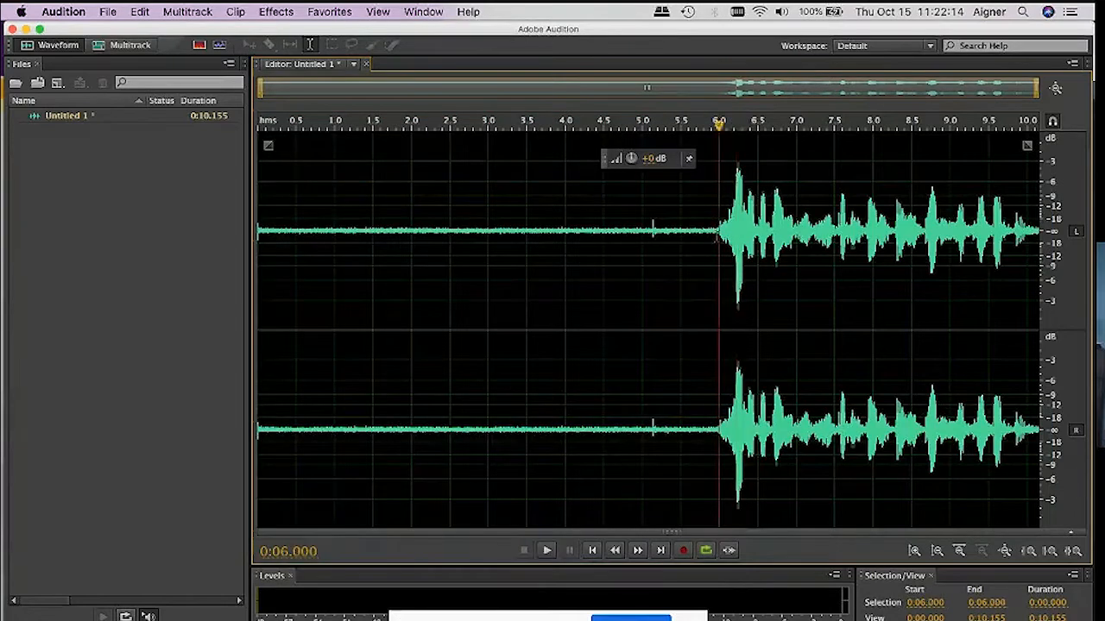
left_click_drag(719, 233, 1039, 288)
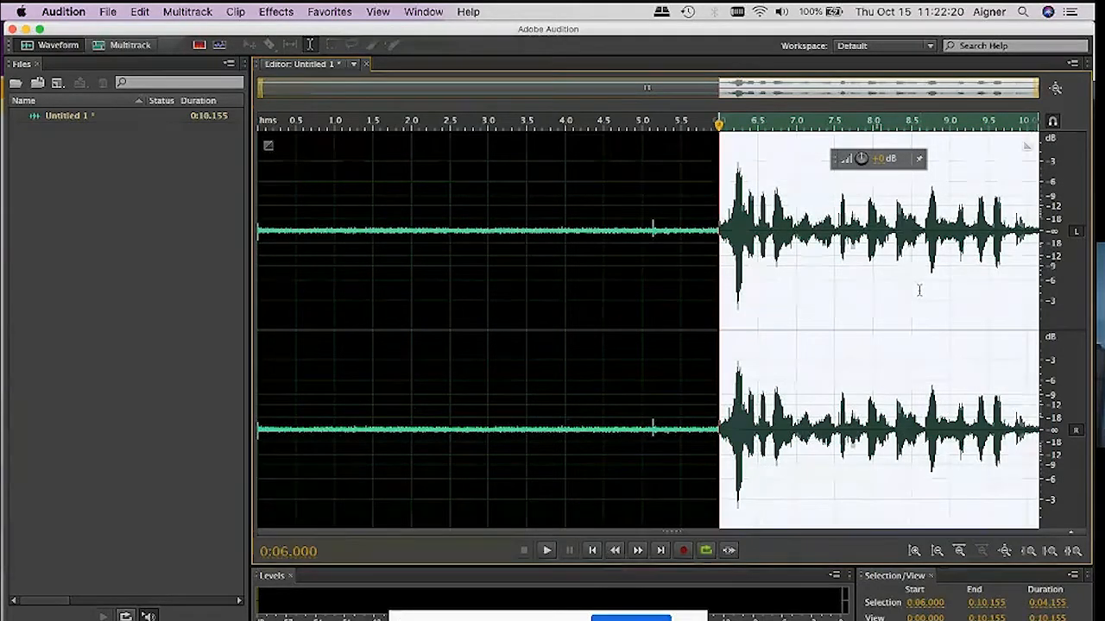
left_click(618, 287)
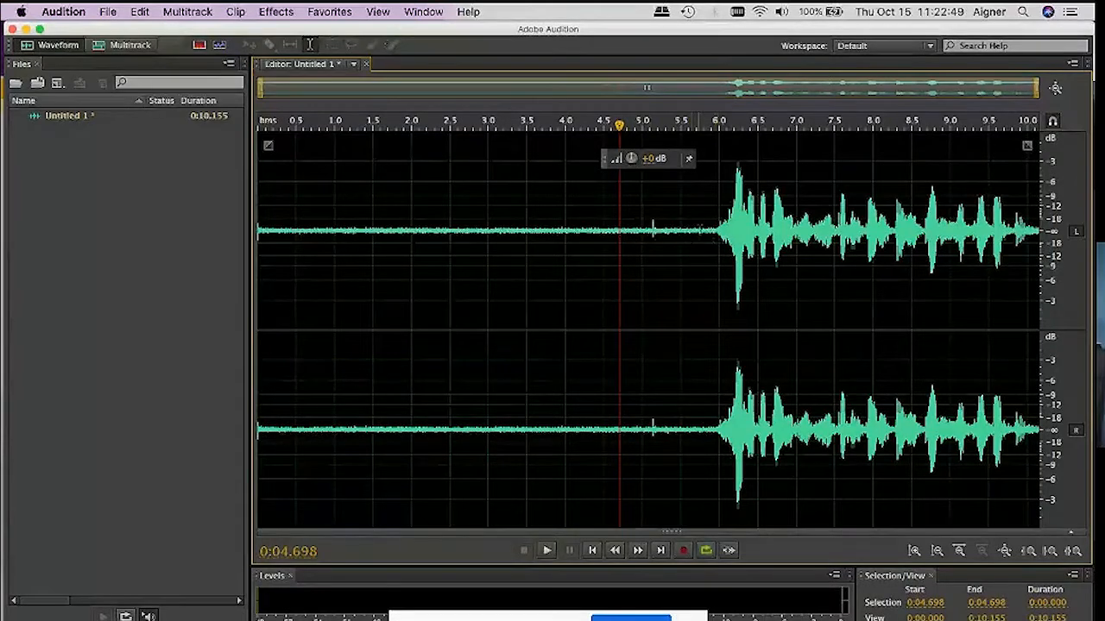
Highlight the low-level noise before the speech, first up to about 5.85 s and again from the speech onset, and clear the selection
left_click_drag(694, 231, 257, 233)
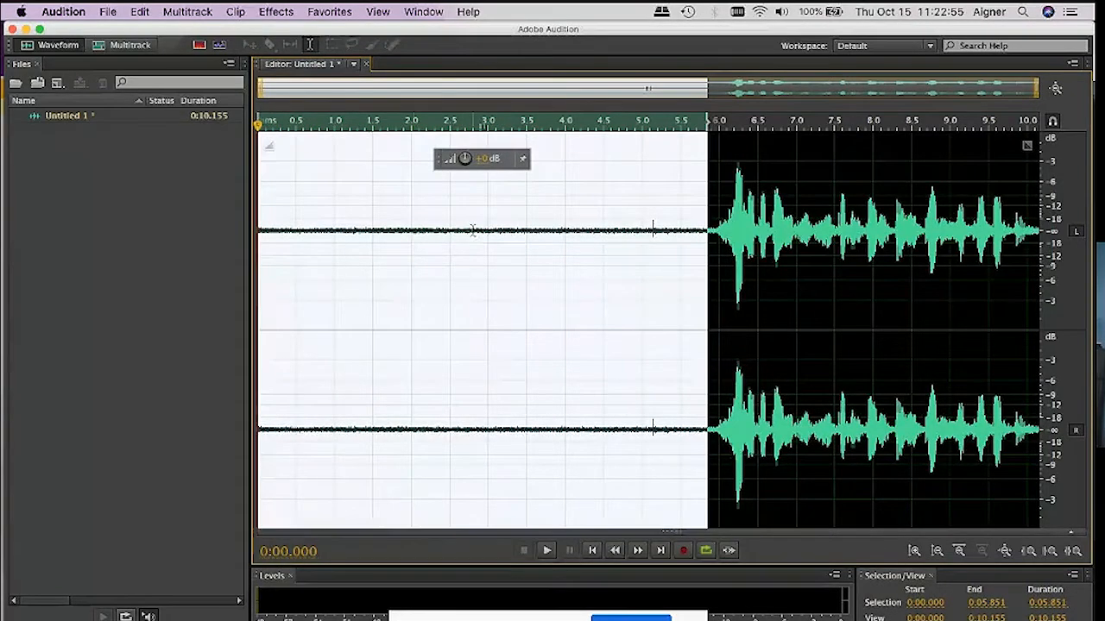
left_click(509, 233)
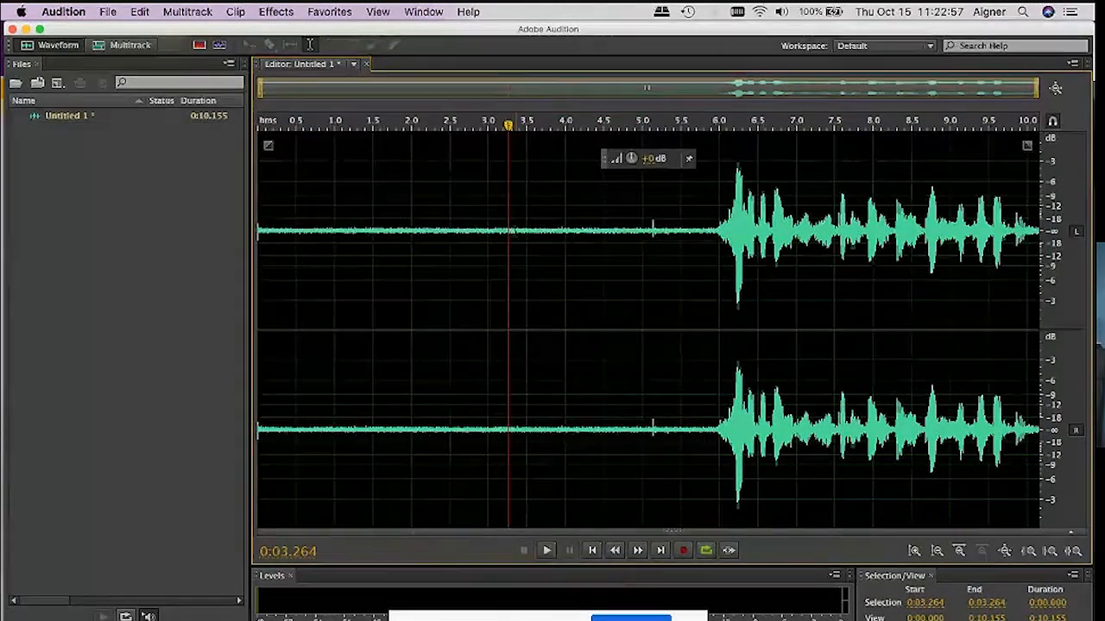
left_click_drag(718, 233, 167, 250)
left_click(383, 244)
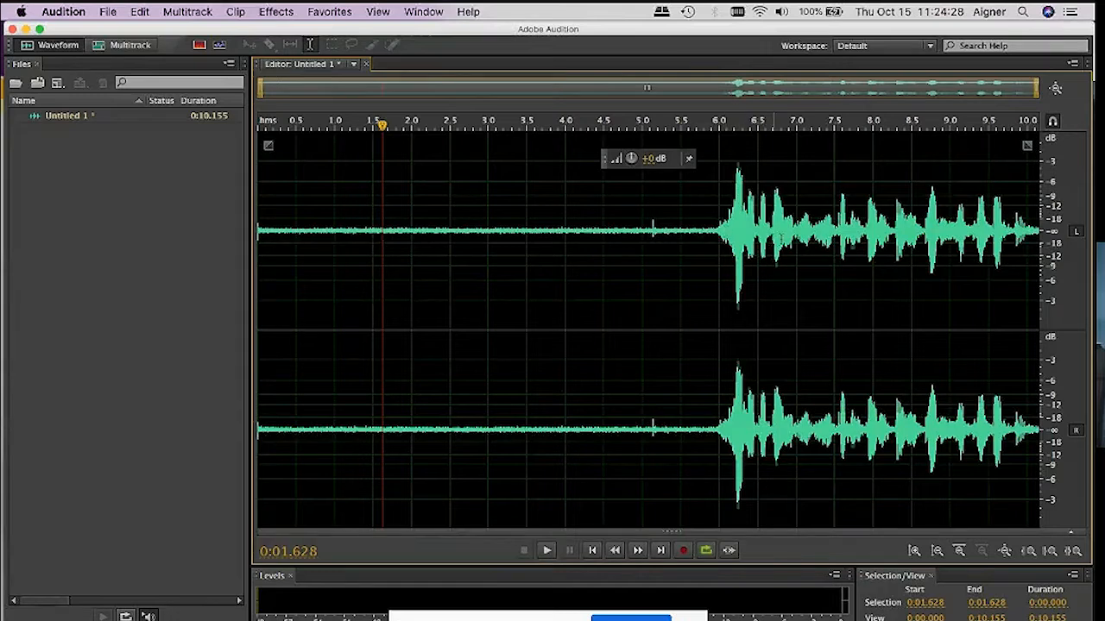
Examine the low passage between 7.0 and 7.5 s, and the whole speech passage from about 5.9 s to the end
left_click_drag(835, 240, 796, 239)
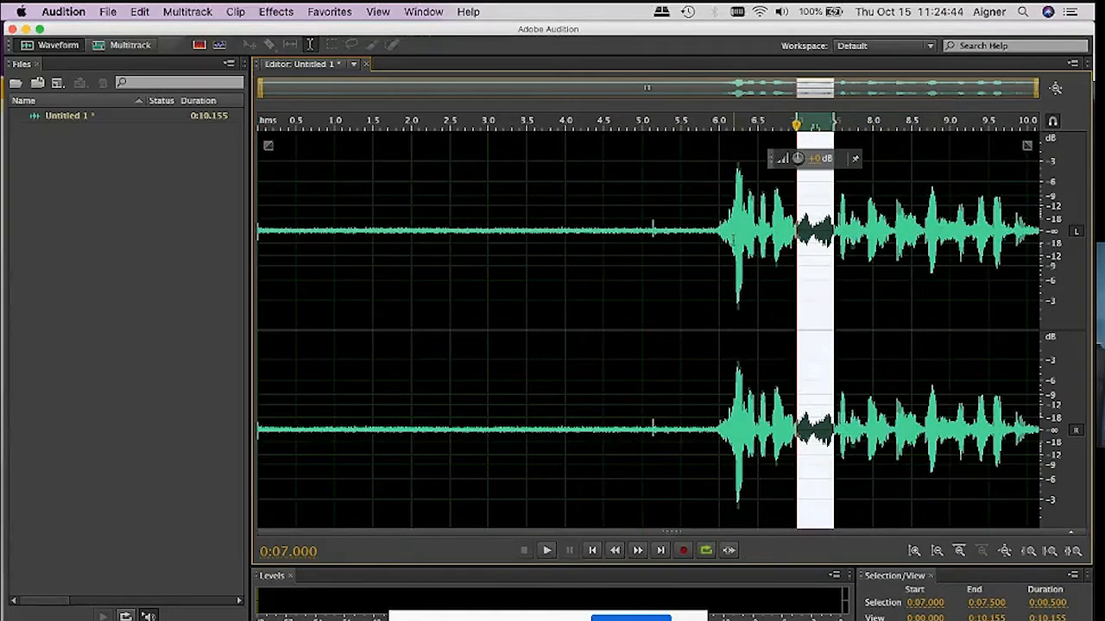
left_click_drag(720, 242, 1013, 264)
left_click_drag(1005, 208, 696, 259)
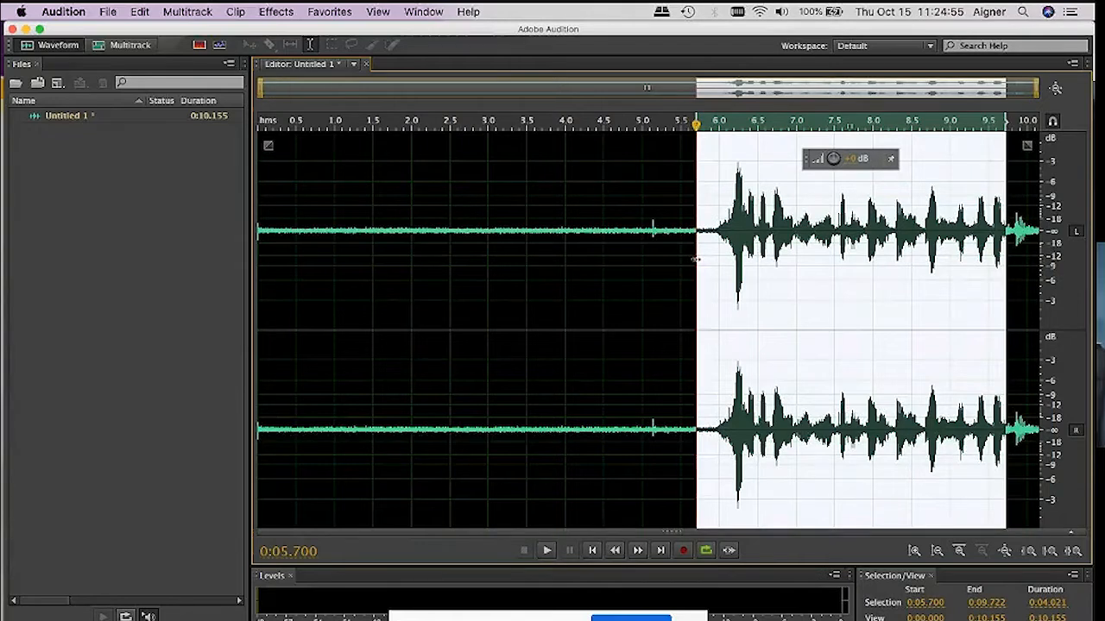
left_click(795, 263)
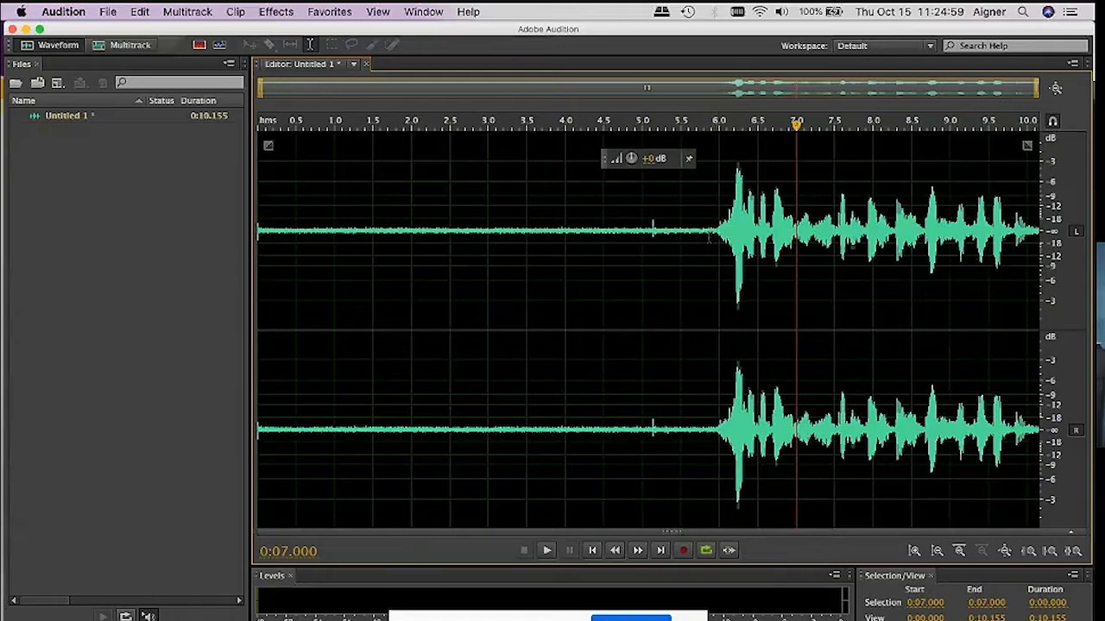
left_click_drag(711, 239, 1070, 259)
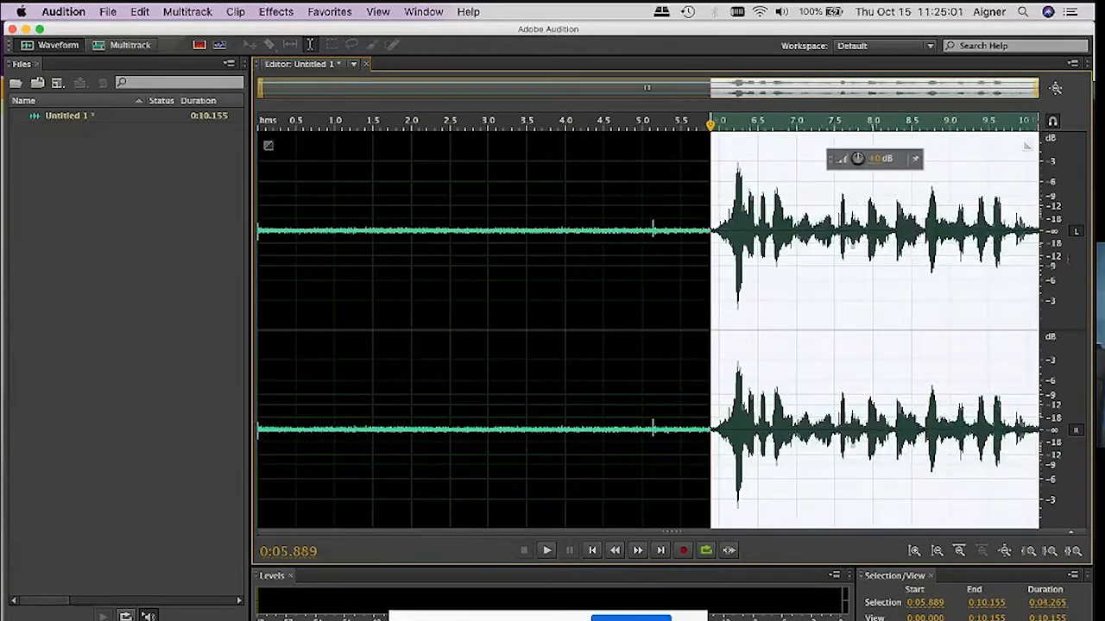
left_click(734, 143)
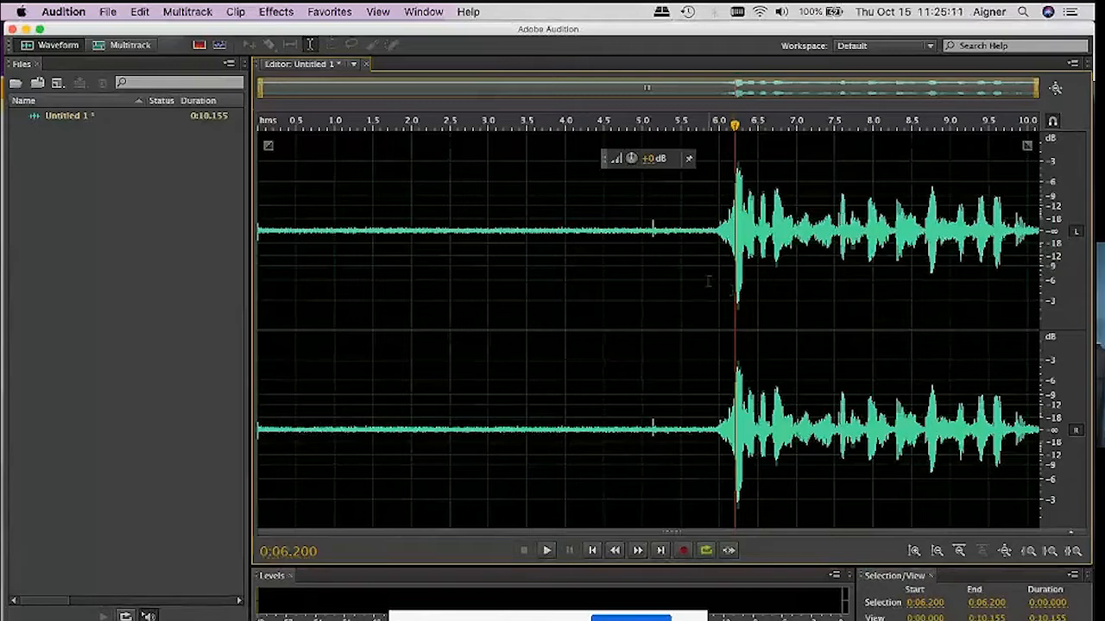
Highlight part of the noise before 6 s, and the speech from 6 s to the end, and clear the selection
left_click_drag(719, 235, 402, 301)
left_click(402, 300)
left_click(439, 303)
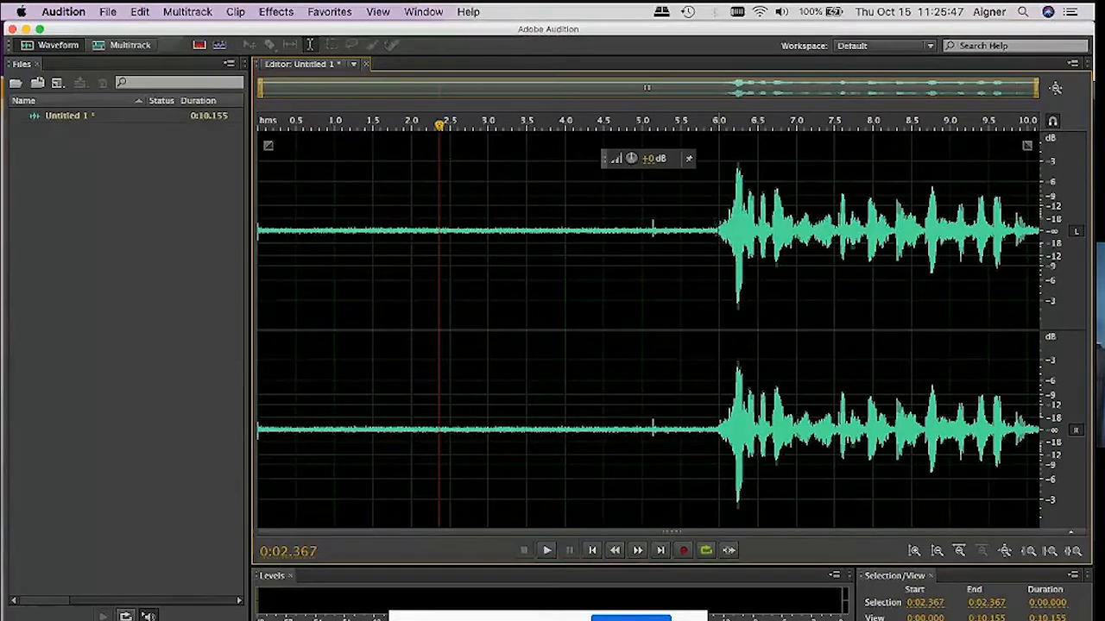
left_click_drag(719, 246, 1042, 291)
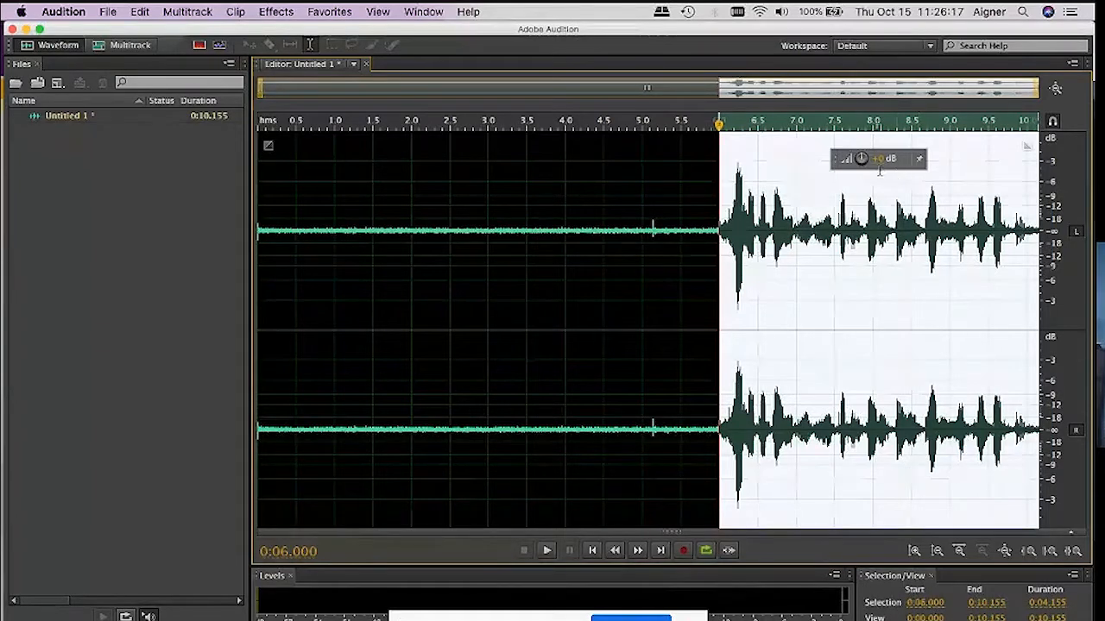
left_click(759, 153)
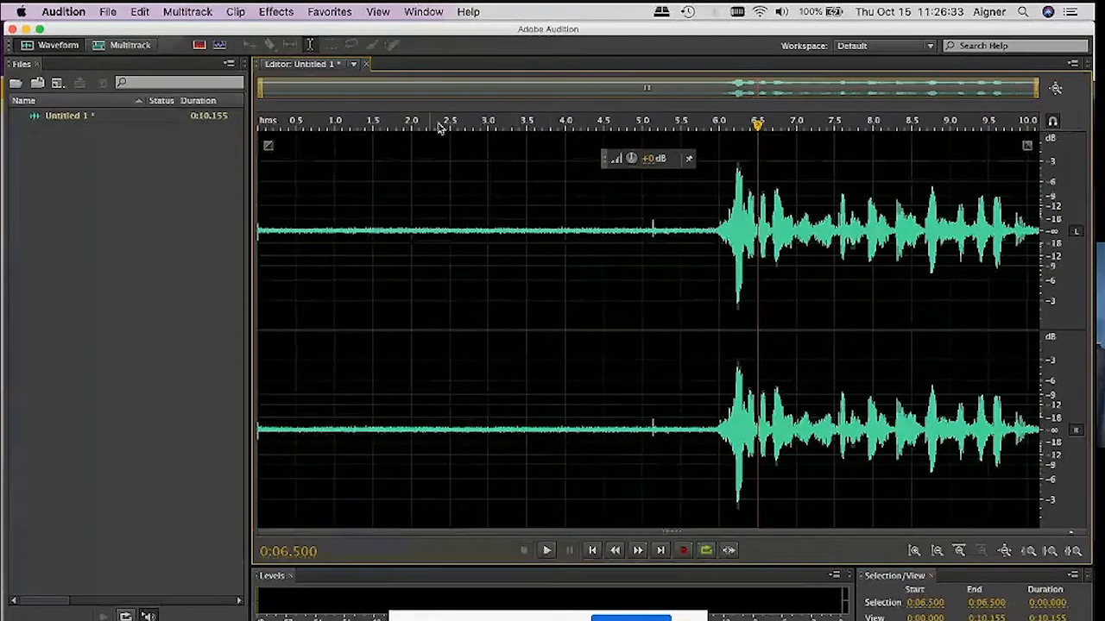
Try the Amplify effect with the +10dB Boost preset on the whole recording, and undo it
left_click(276, 12)
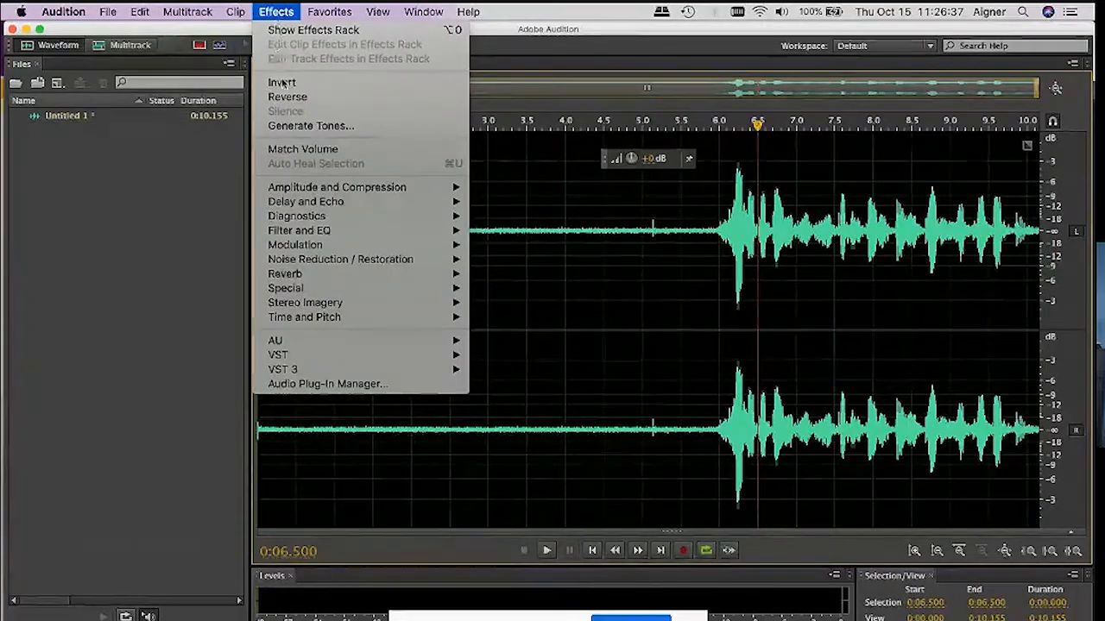
mouse_move(328, 190)
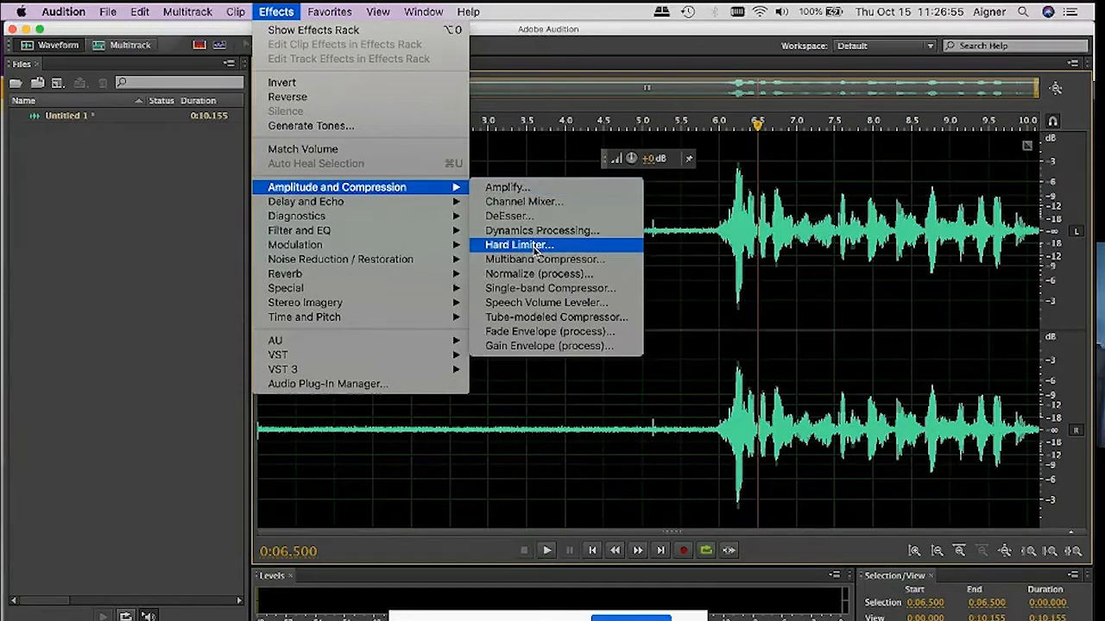
left_click(511, 191)
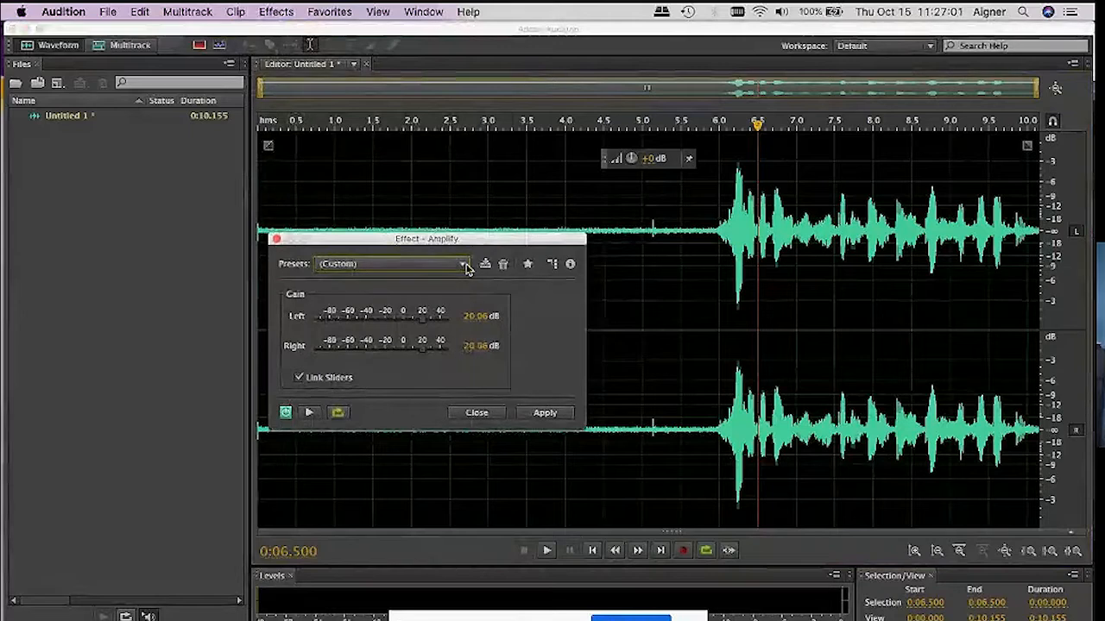
left_click(464, 265)
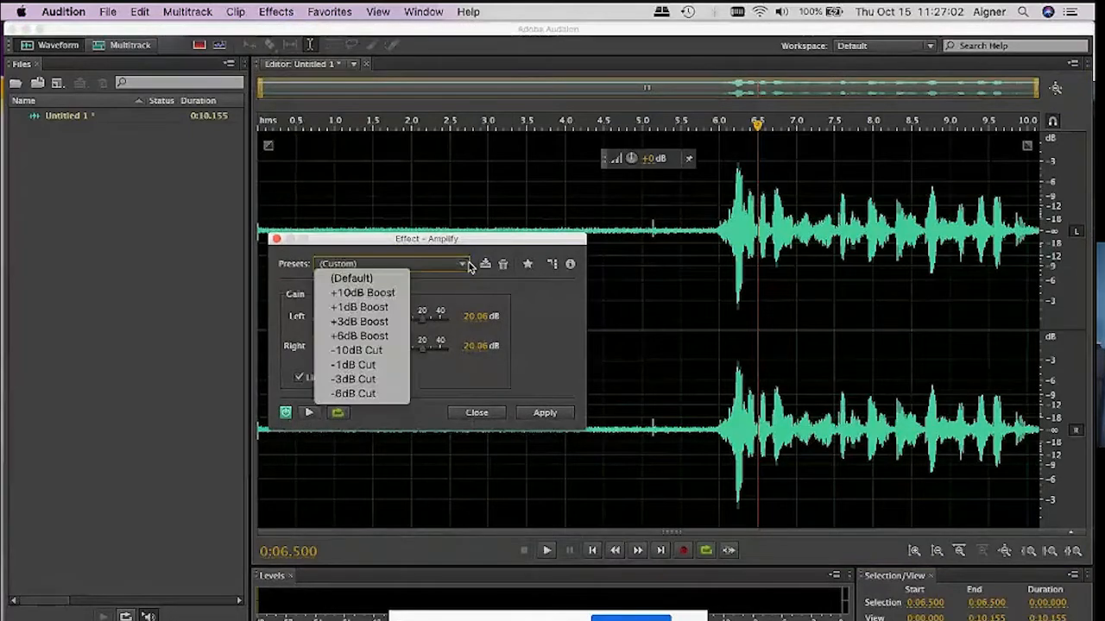
left_click(368, 295)
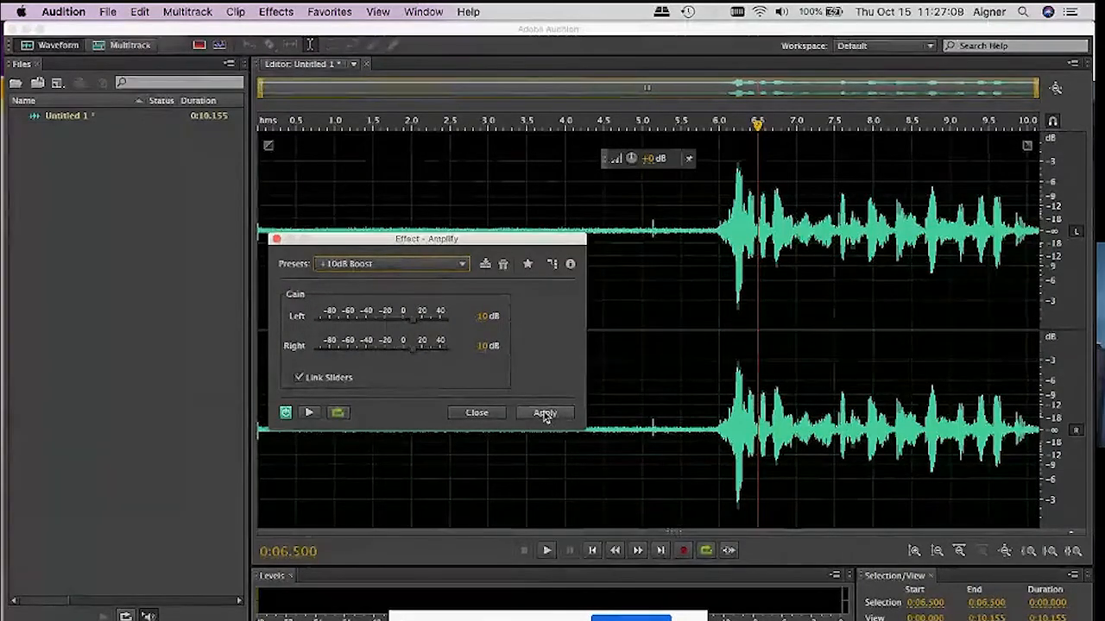
left_click(545, 413)
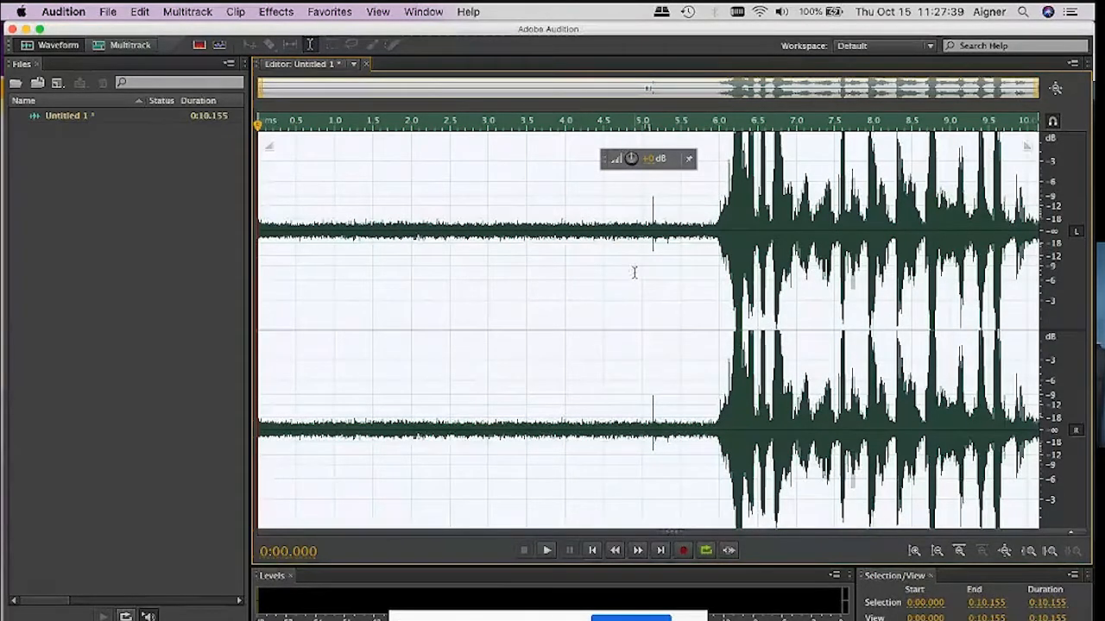
key("super+z")
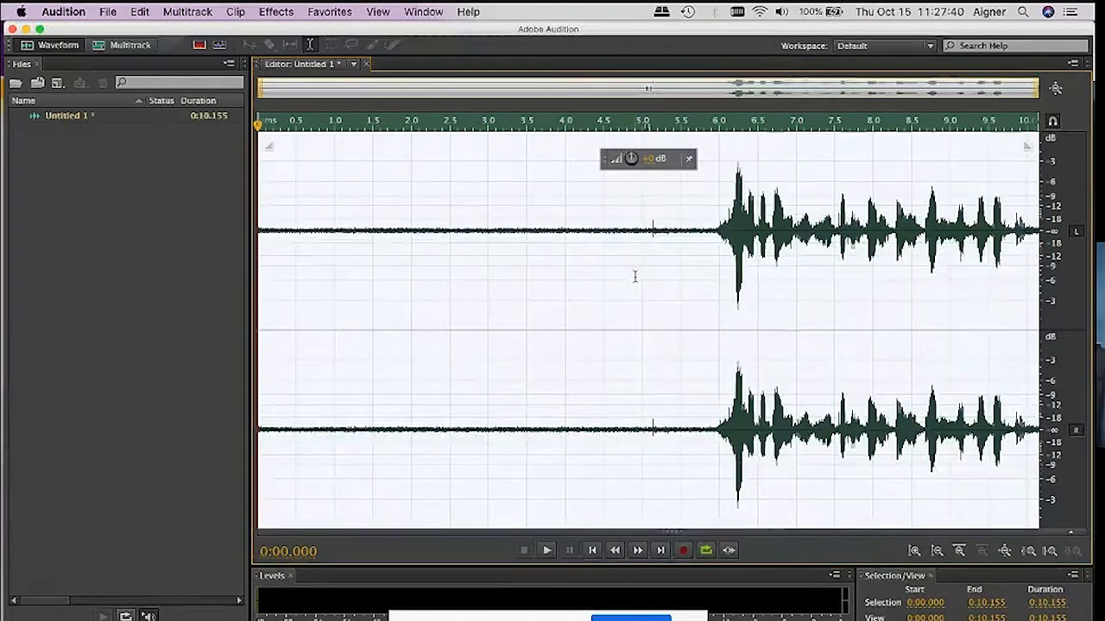
Start the Hard Limiter effect on the whole recording and set its maximum amplitude to -0.5 dB
left_click(280, 16)
mouse_move(337, 187)
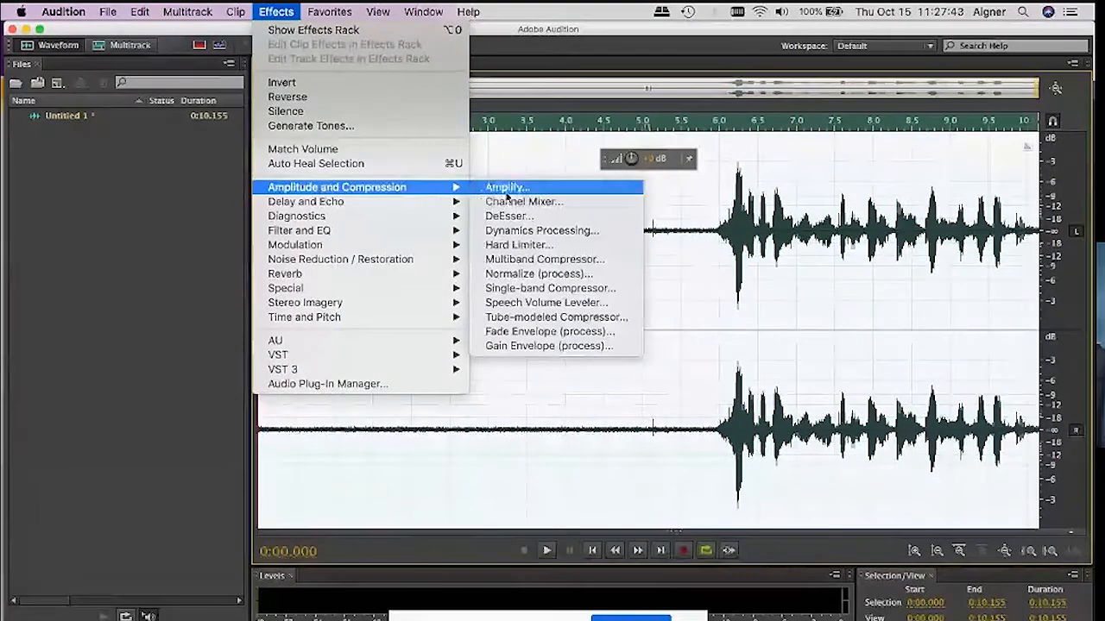
left_click(549, 248)
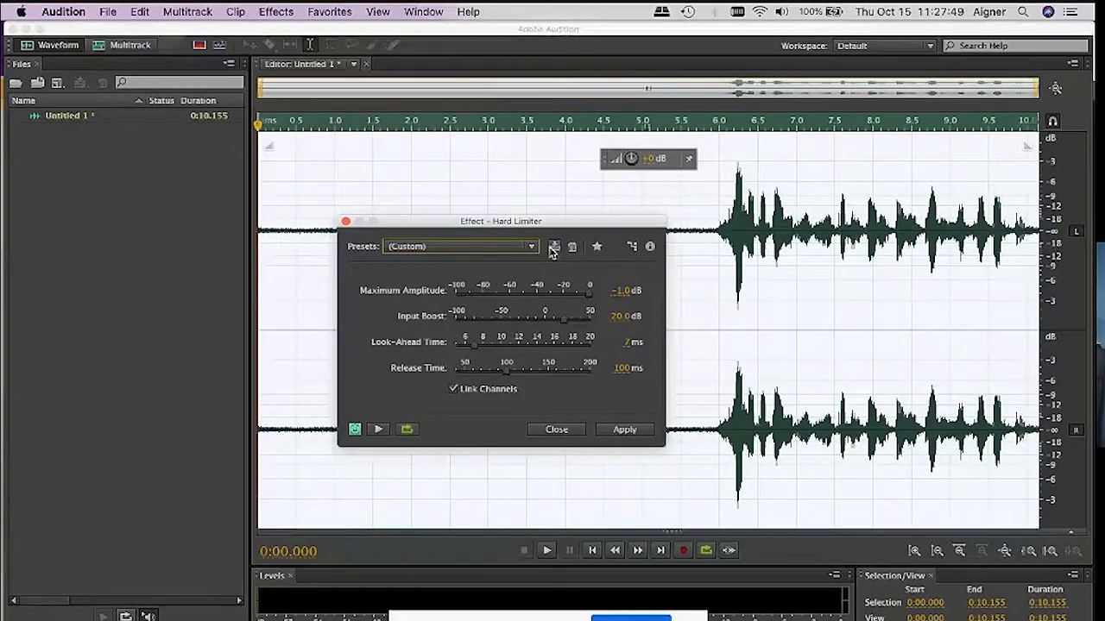
left_click_drag(528, 224, 512, 255)
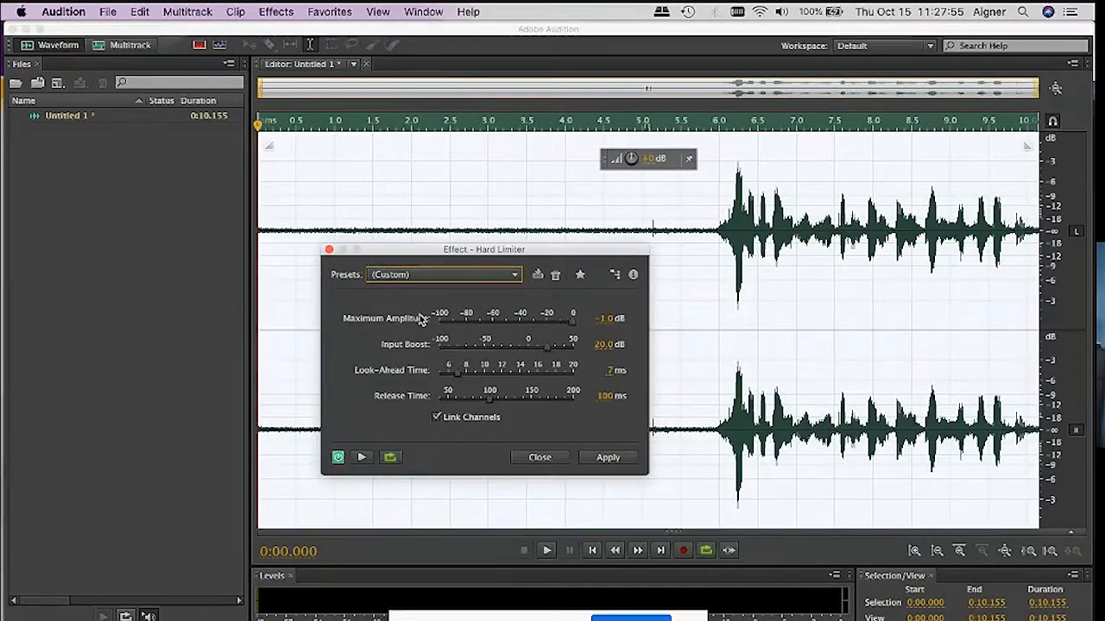
left_click(605, 319)
type("-5")
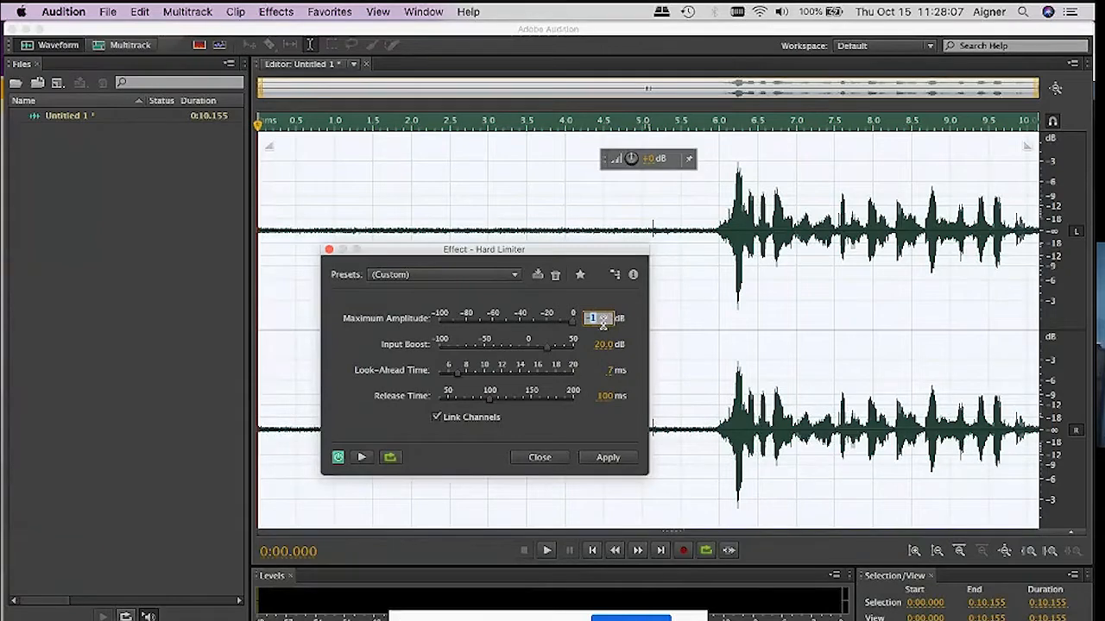
type("0")
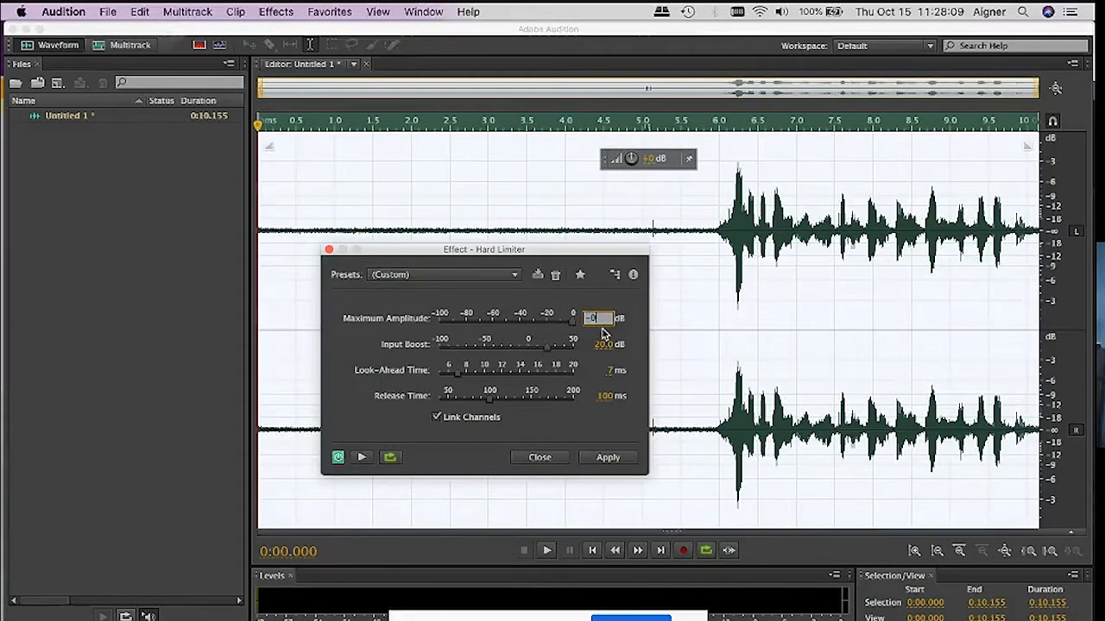
type(".5")
key("Return")
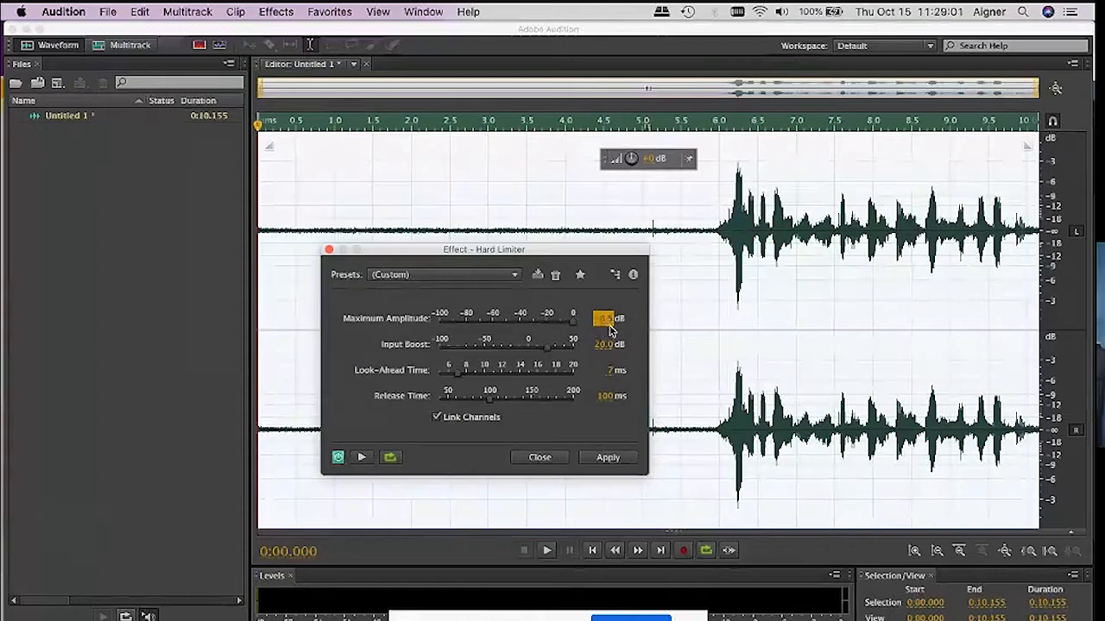
left_click_drag(610, 321, 623, 322)
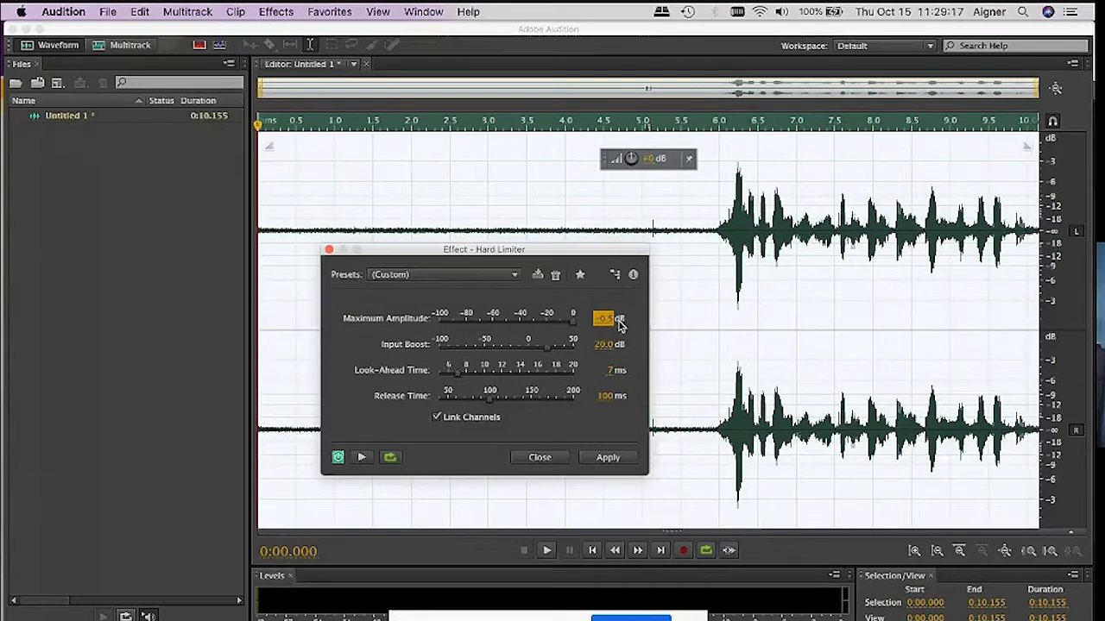
type("-3")
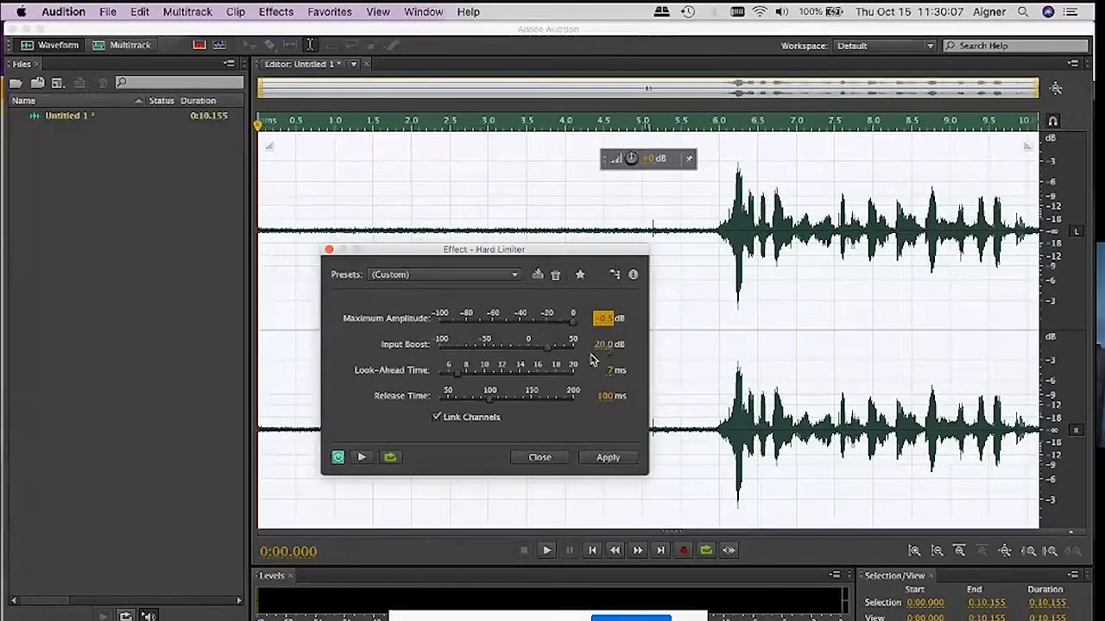
Set the Hard Limiter's input boost to 20 dB and apply the effect to the whole recording
left_click(601, 344)
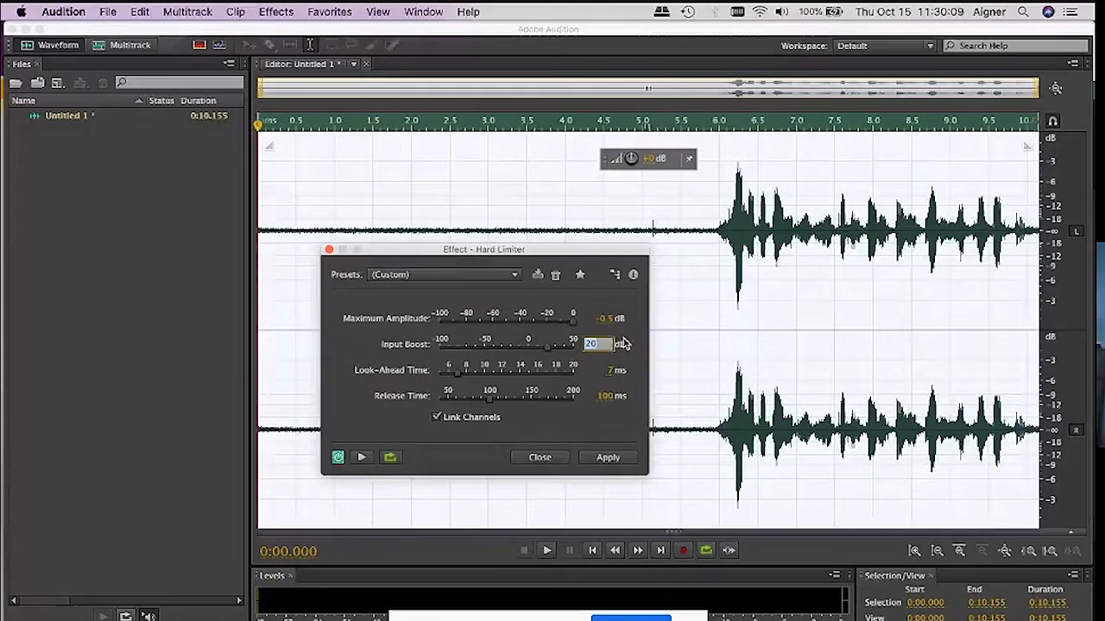
key("Return")
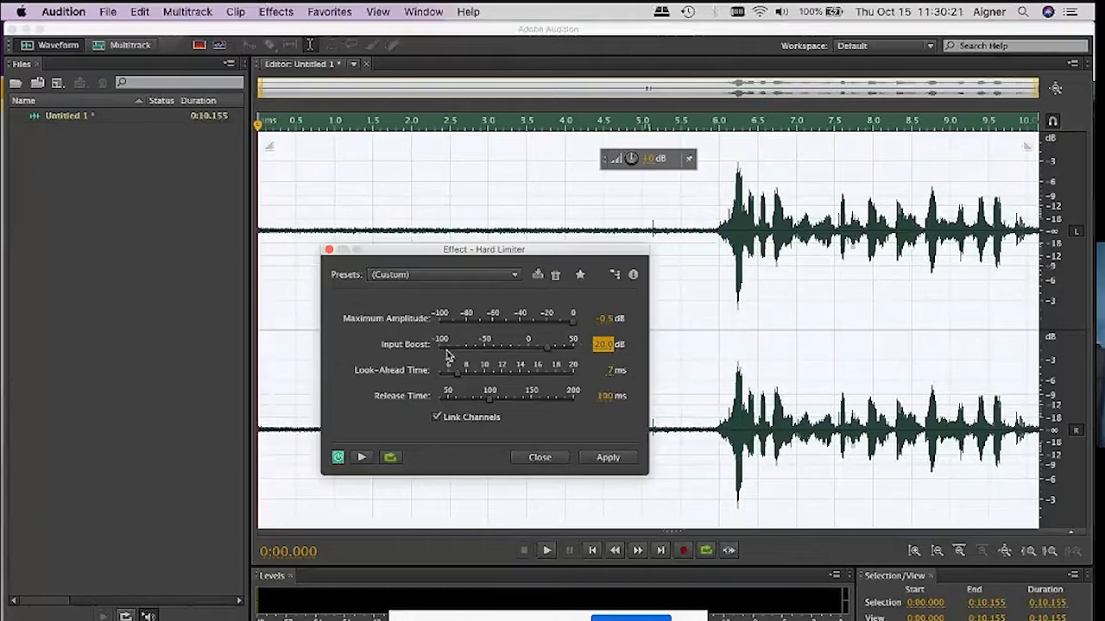
left_click(607, 459)
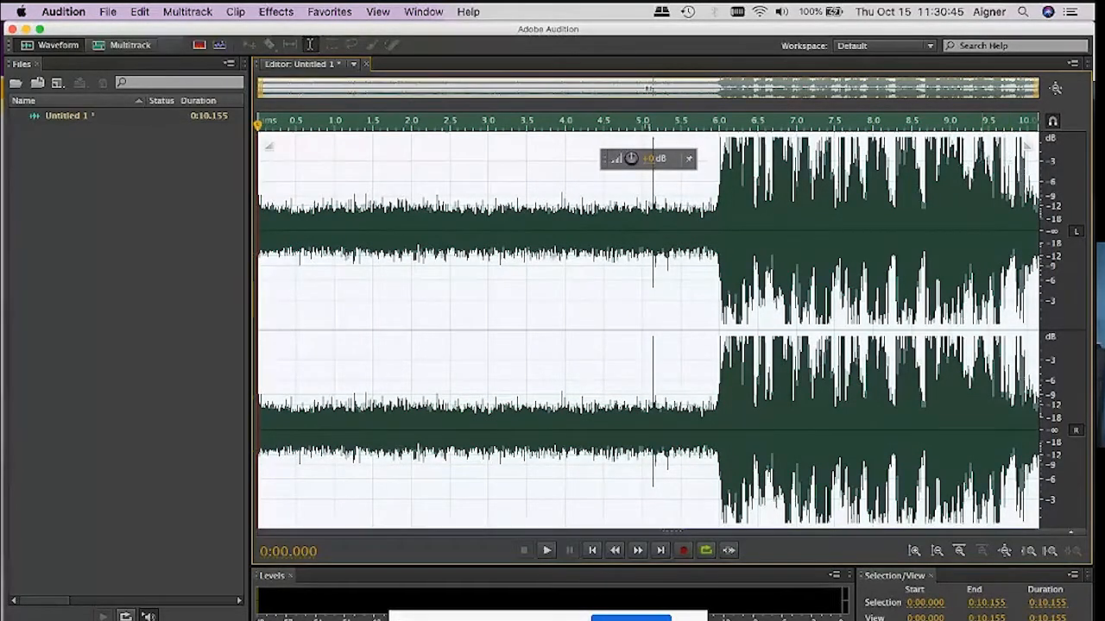
Clear the selection, play the limited speech from about 5.91 s, and stop playback
left_click(863, 231)
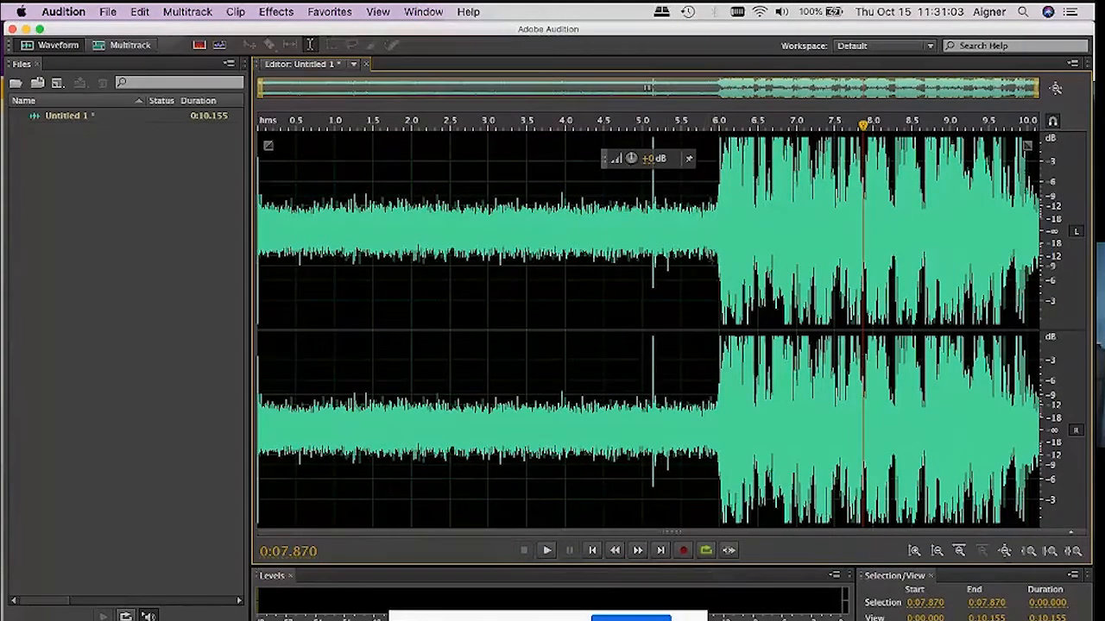
left_click(712, 228)
key("space")
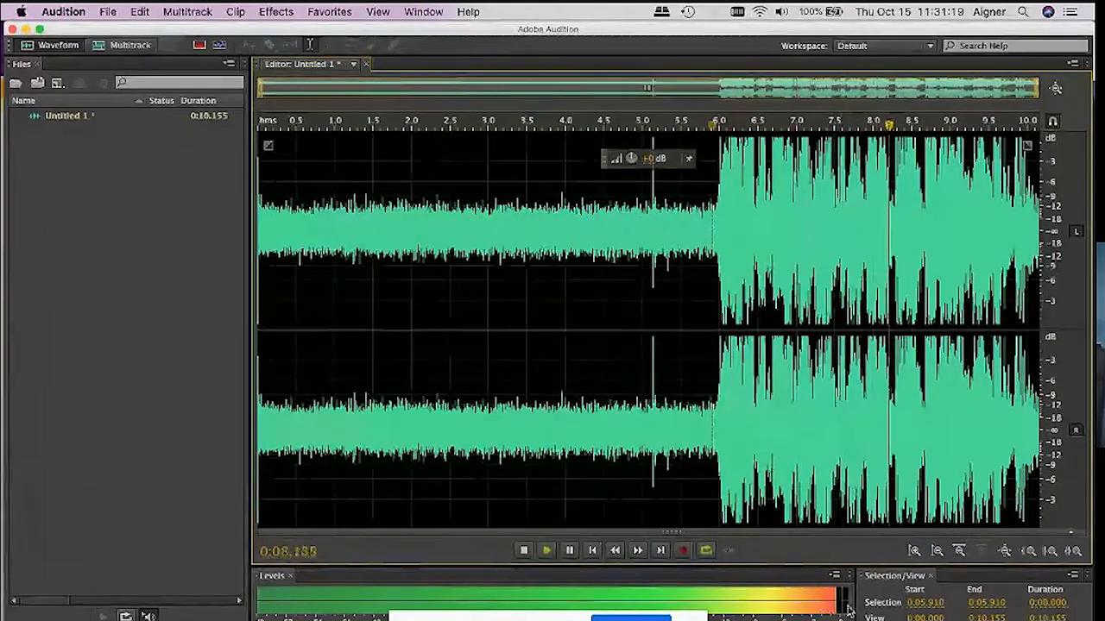
left_click(524, 551)
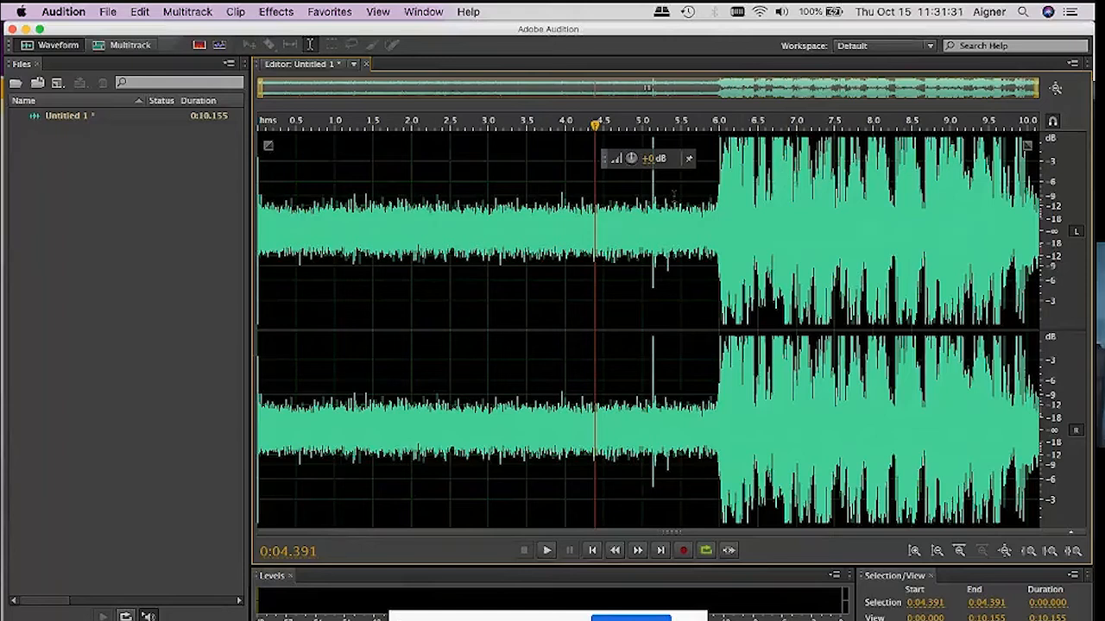
Highlight the speech from about 6.13 s to the end and the noise up to about 5.7 s, and clear the selection
left_click(267, 231)
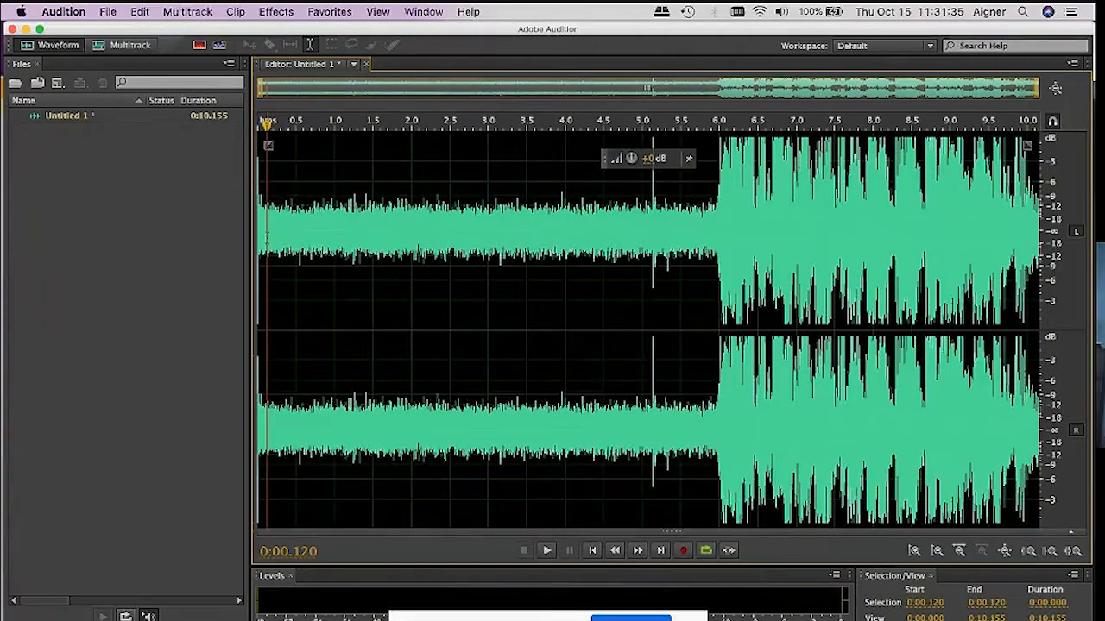
left_click_drag(268, 238, 1092, 220)
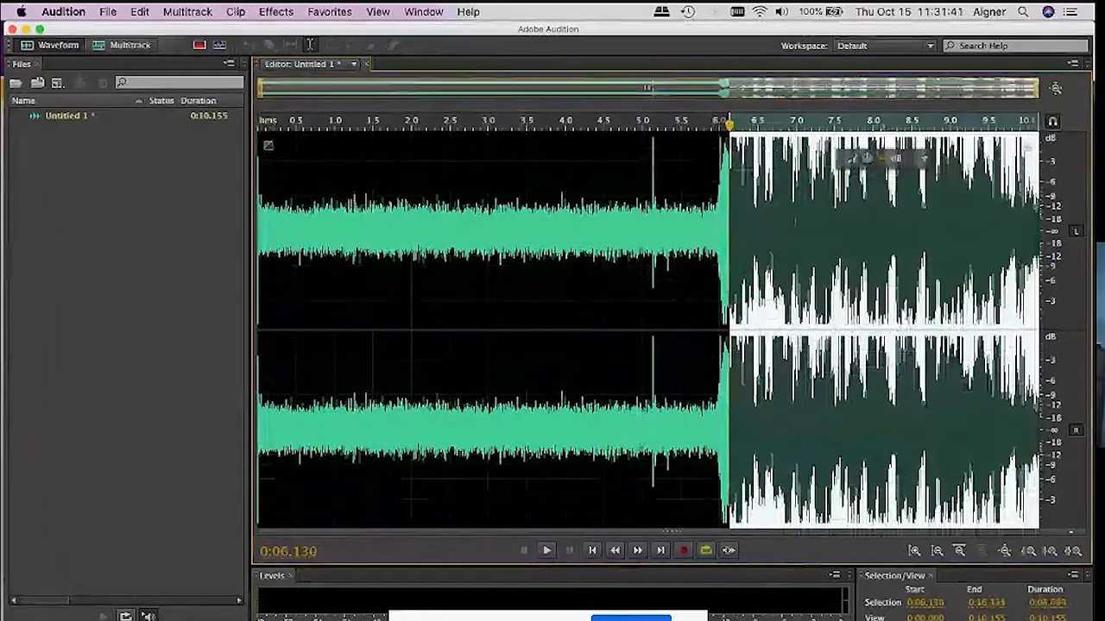
left_click_drag(696, 246, 84, 250)
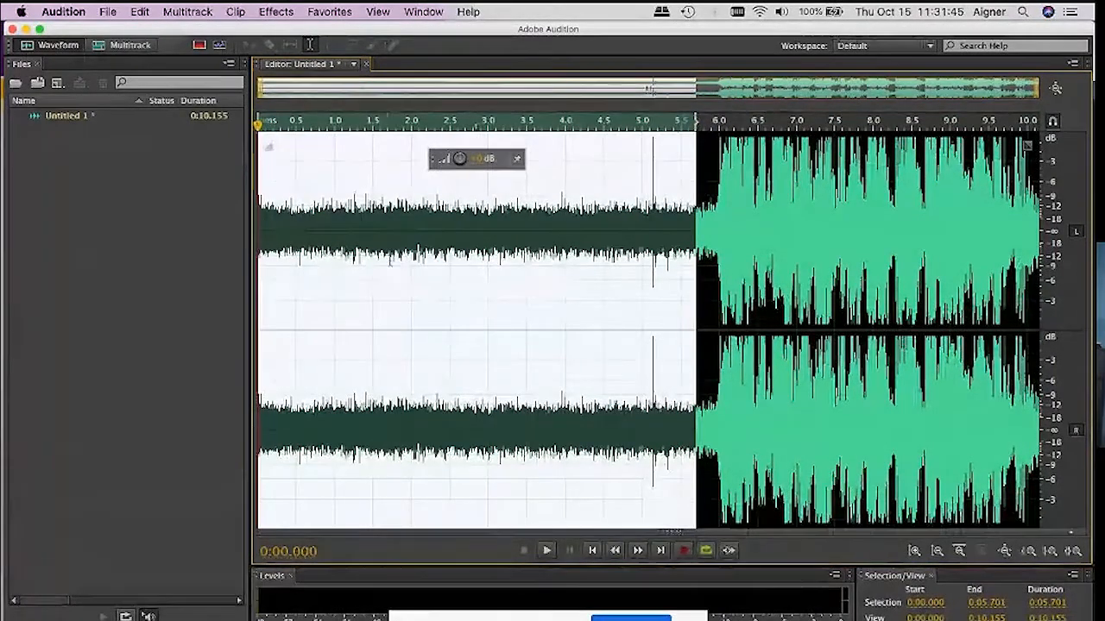
left_click(373, 285)
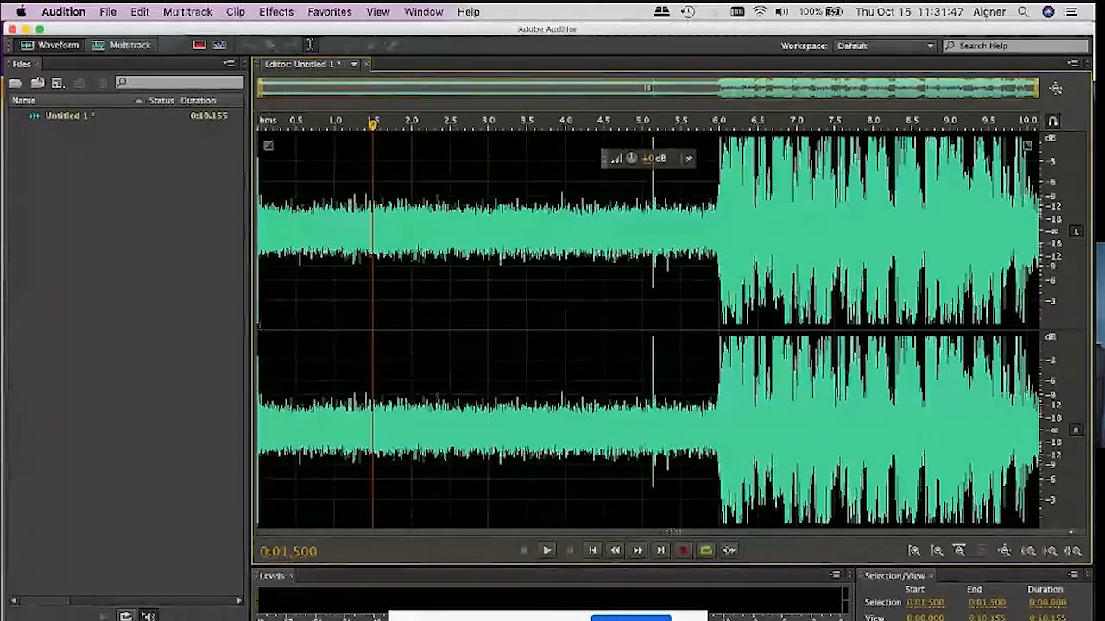
Play the boosted background noise from the start of the recording, and stop playback
key("Home")
key("space")
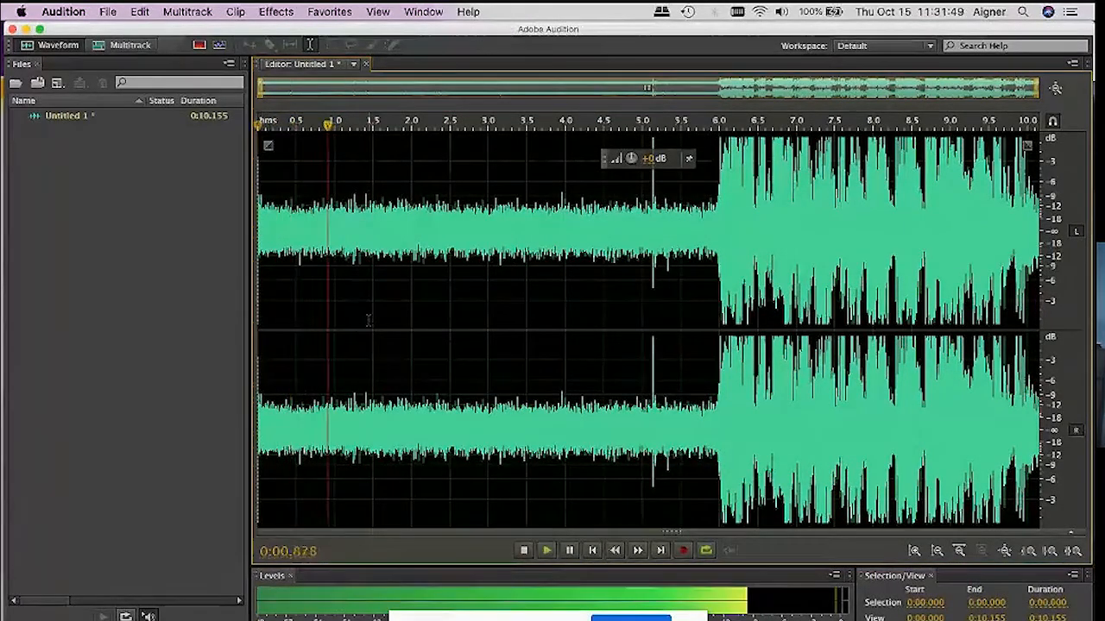
left_click(523, 550)
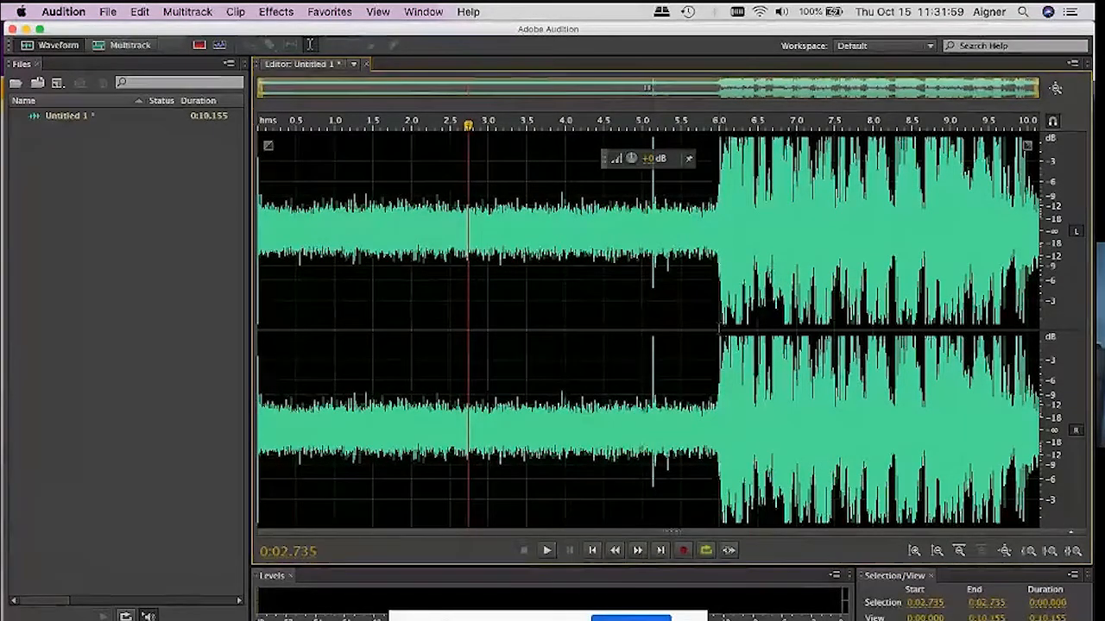
Highlight the noise before the speech, first up to 6 s and again up to about 5.85 s
left_click_drag(718, 337, 259, 333)
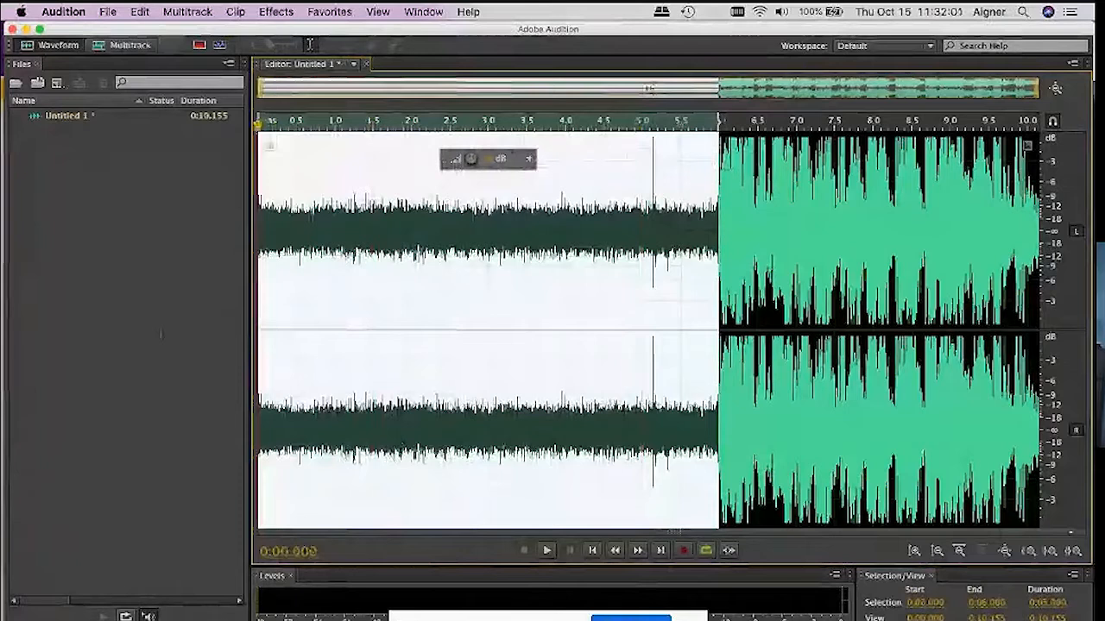
left_click(358, 329)
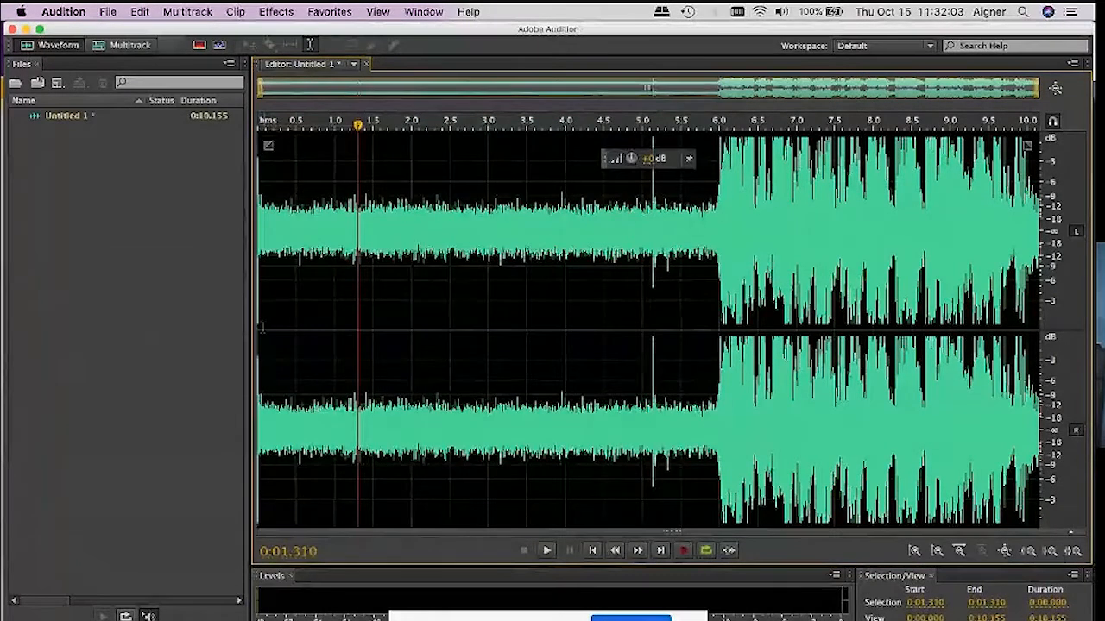
left_click_drag(259, 331, 706, 344)
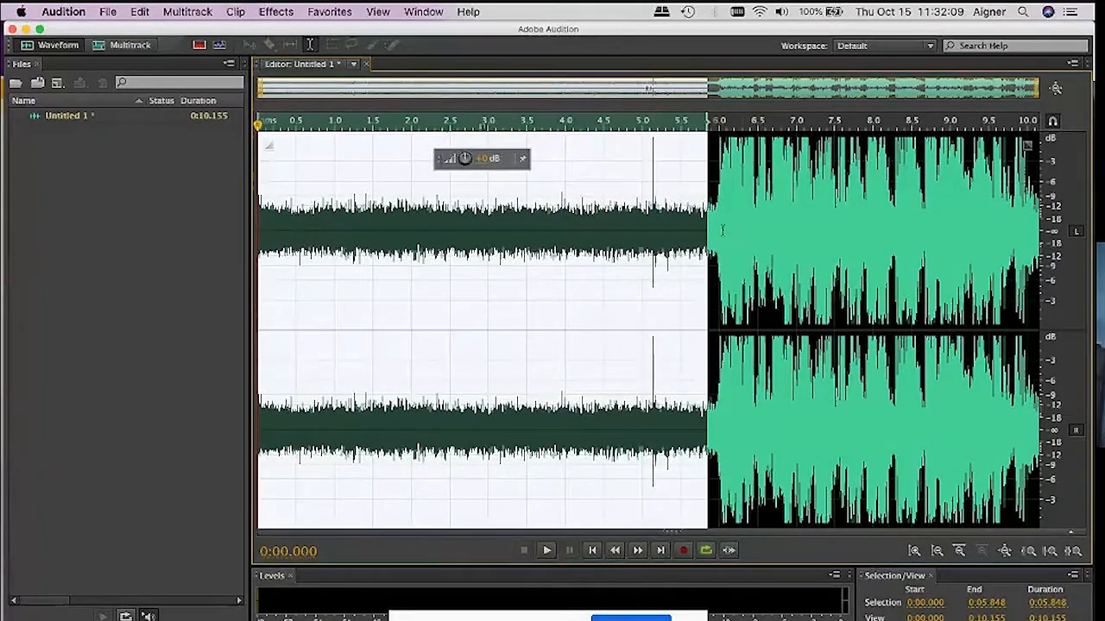
Compare speech and noise by highlighting 6 s to the end, the start to about 5.92 s, and about 5.88 s to the end, and clear the selection
left_click_drag(718, 230, 1090, 248)
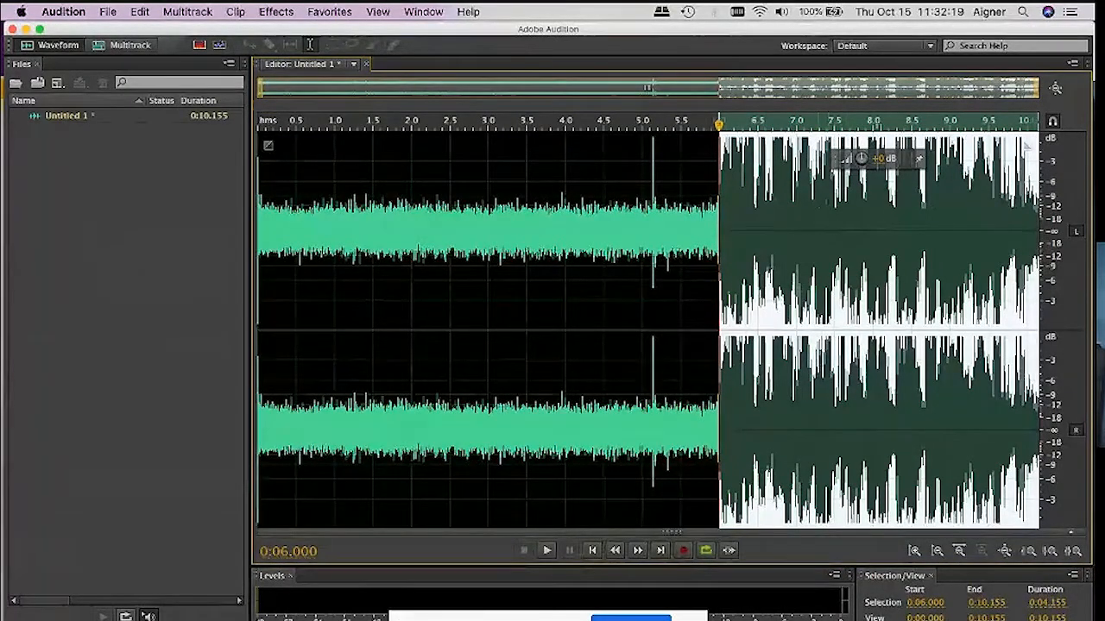
left_click(706, 226)
left_click_drag(713, 227, 5, 227)
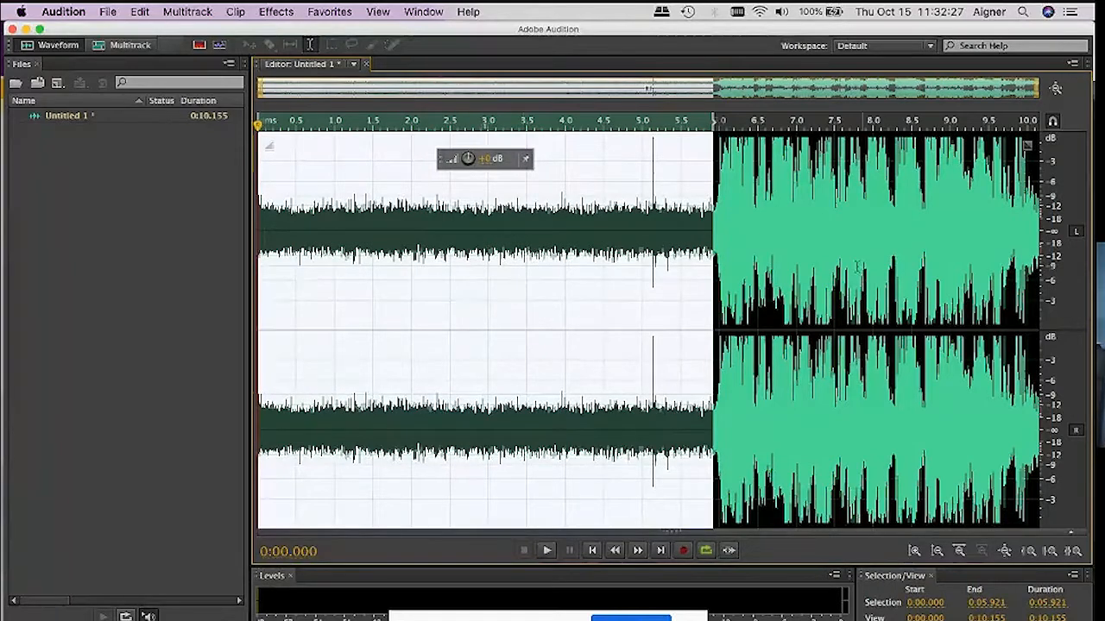
left_click_drag(712, 233, 1091, 248)
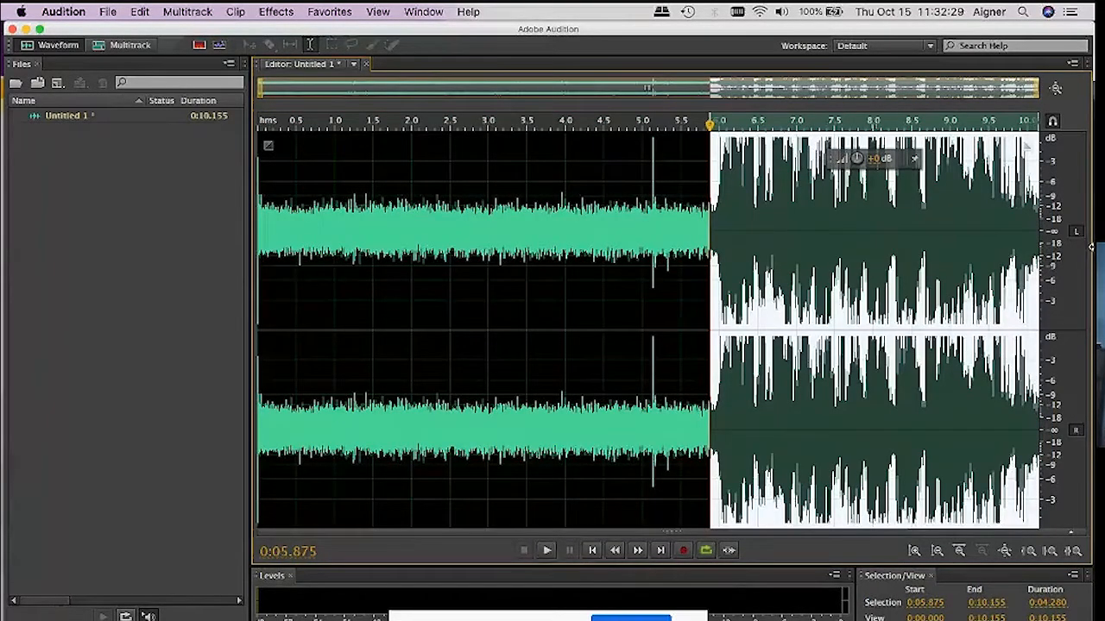
left_click(785, 245)
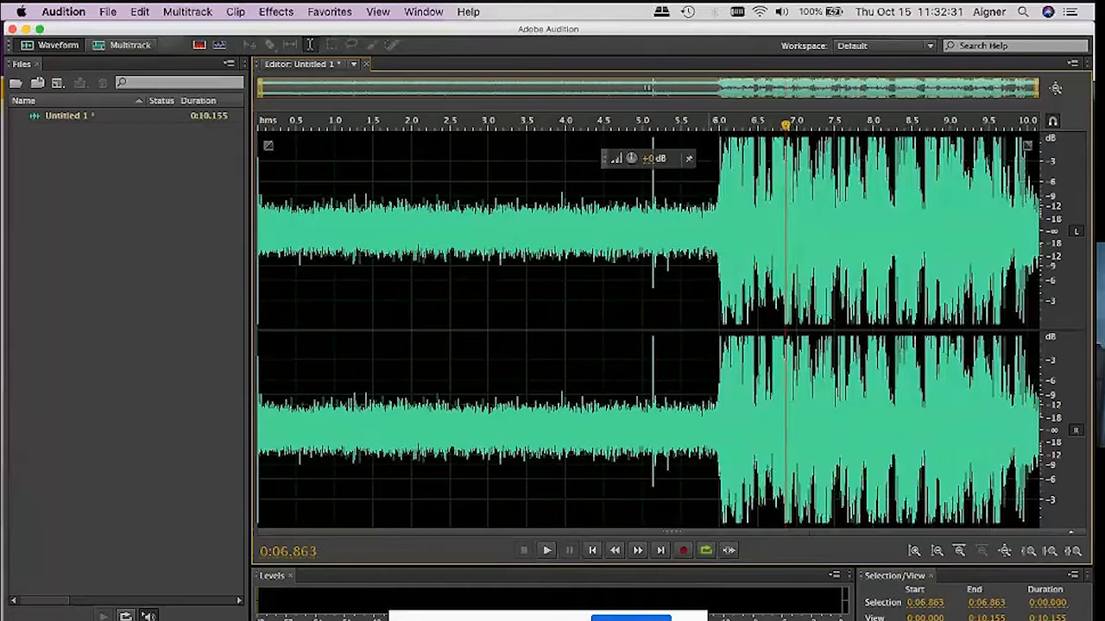
Highlight the noise from the start to about 5.91 s twice, clearing the selection each time
left_click(278, 13)
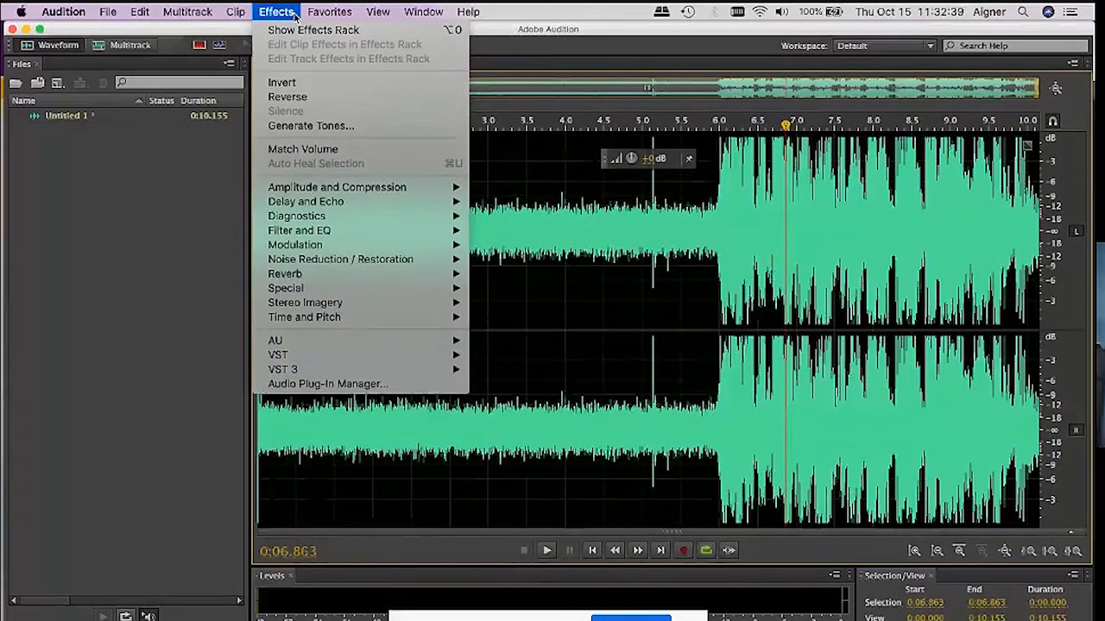
left_click(549, 275)
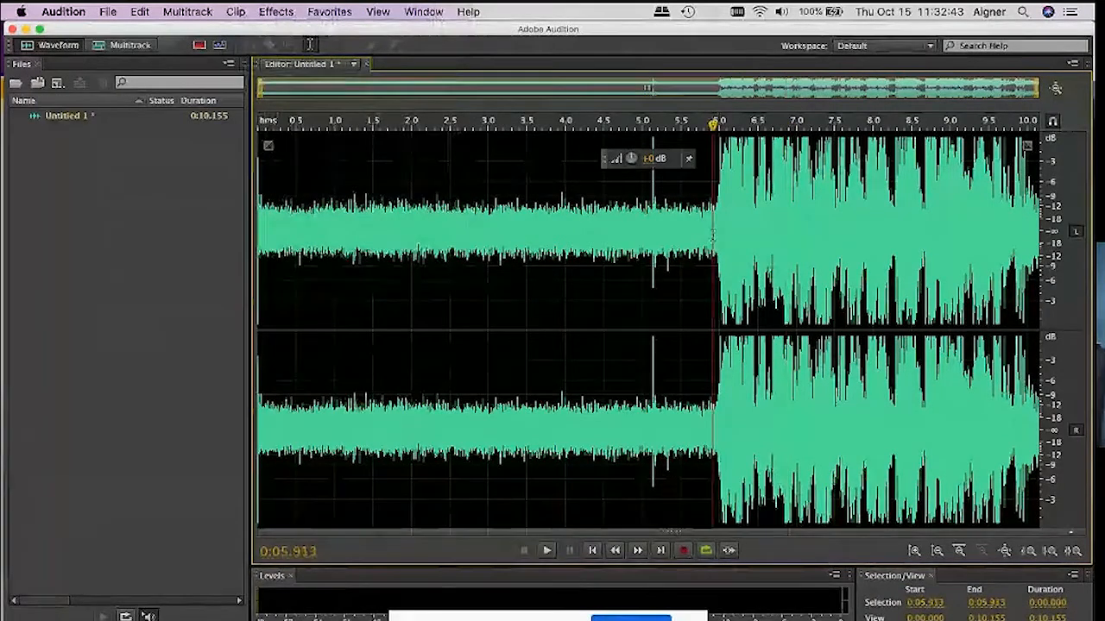
left_click_drag(714, 234, 259, 259)
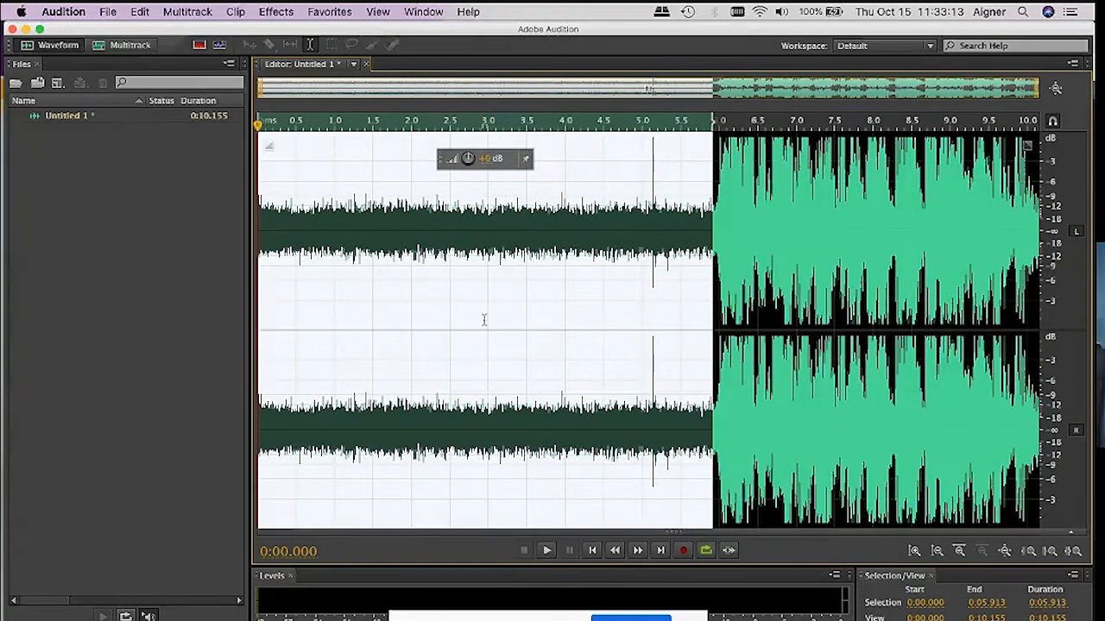
left_click(682, 330)
left_click_drag(718, 328, 708, 330)
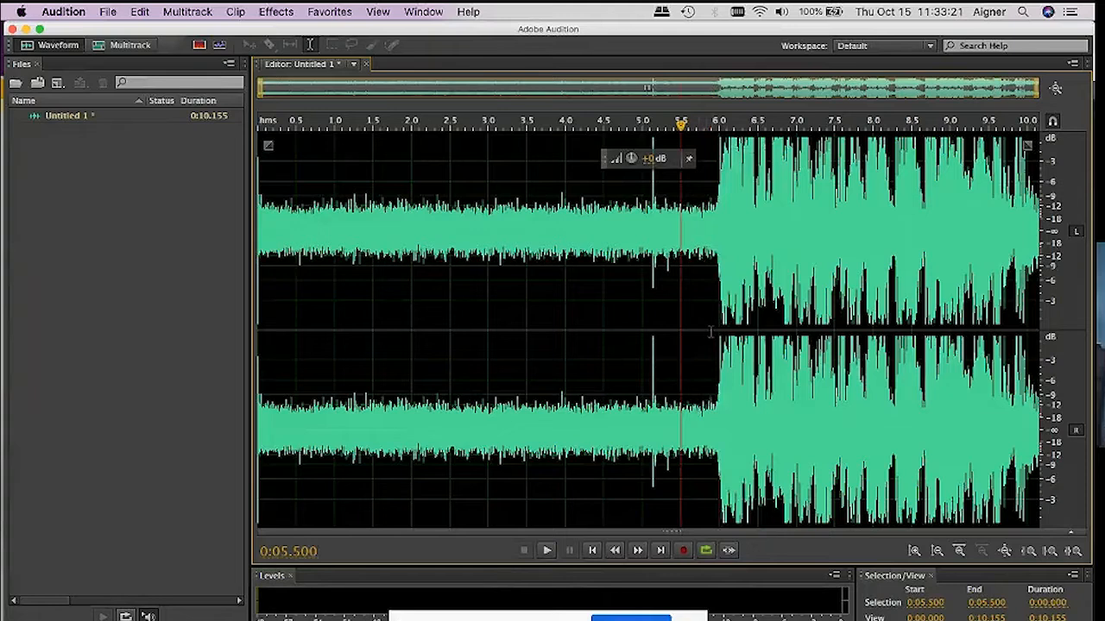
left_click_drag(711, 332, 182, 338)
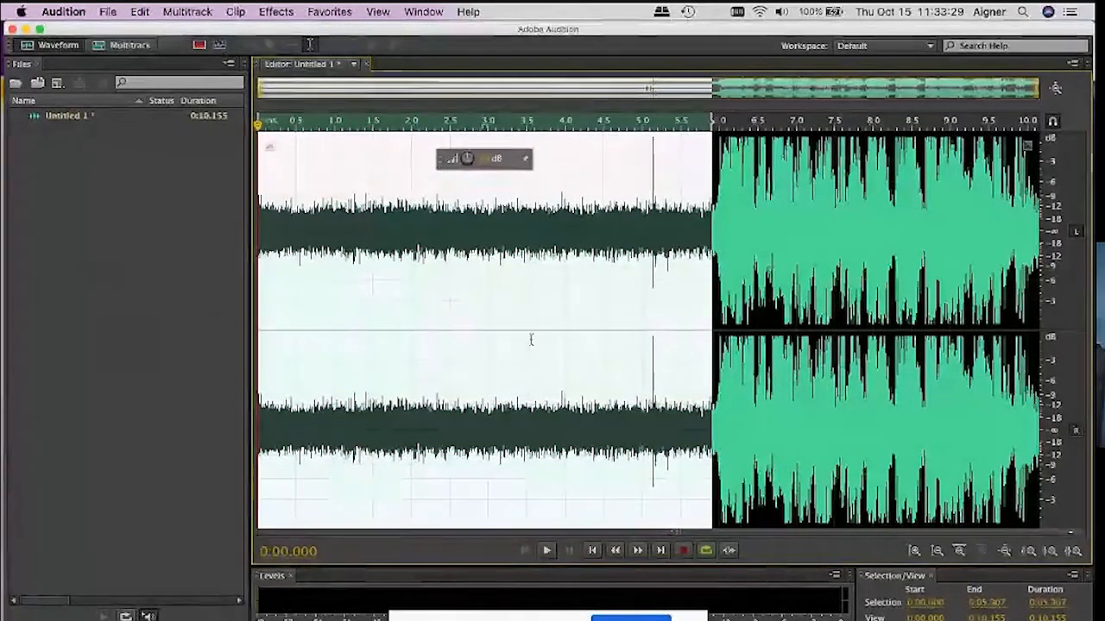
left_click(702, 333)
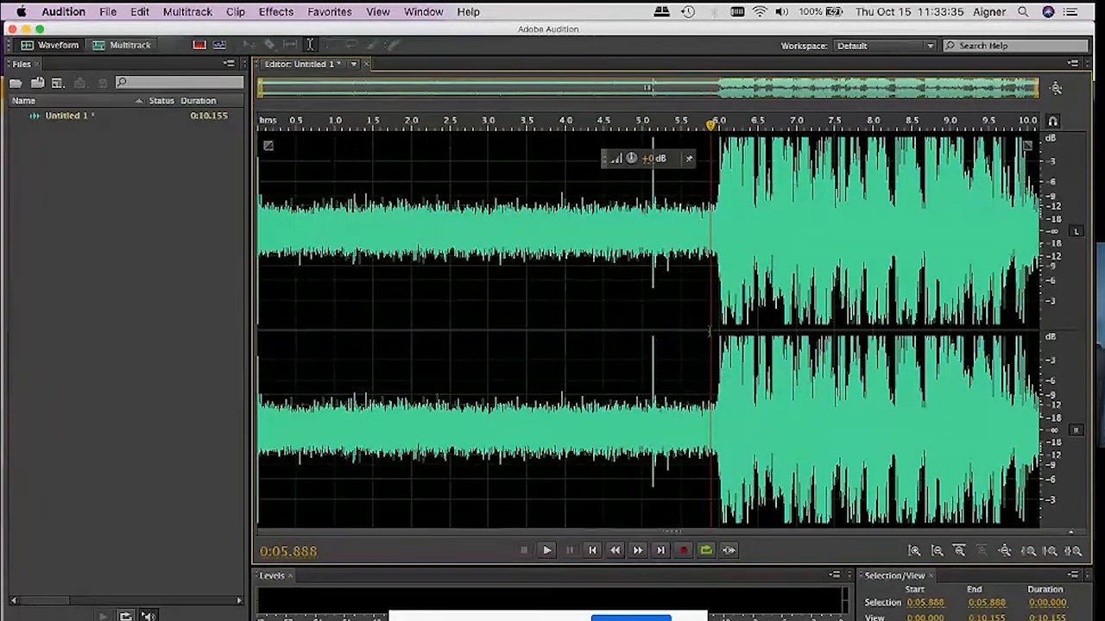
Select the noise-only section from the start to about 5.89 s and capture it as a noise print
left_click_drag(710, 331, 3, 326)
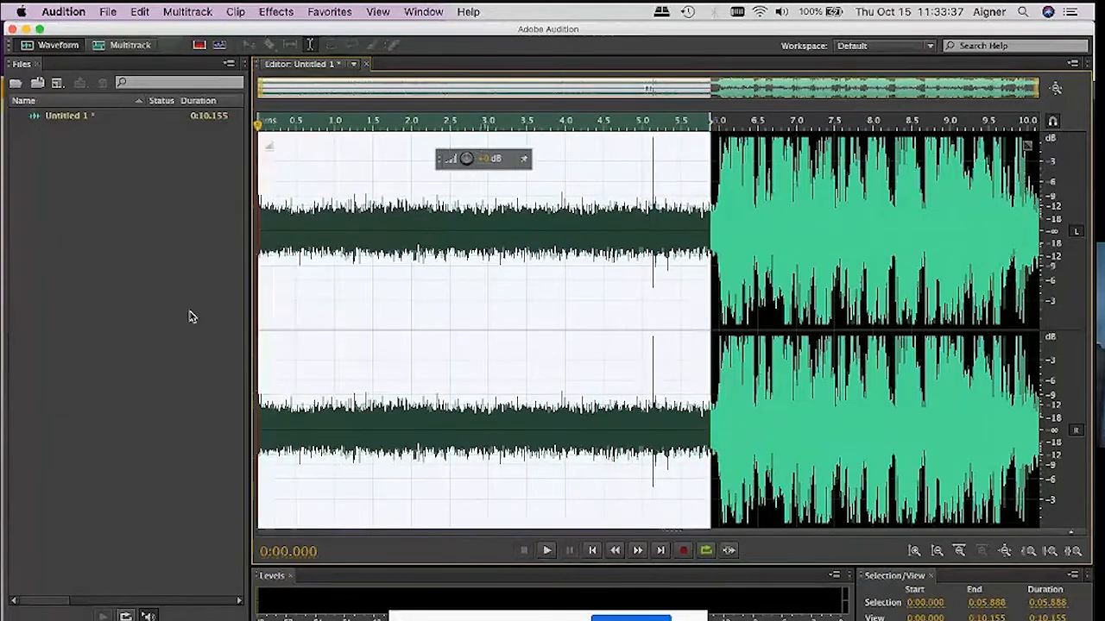
left_click(279, 14)
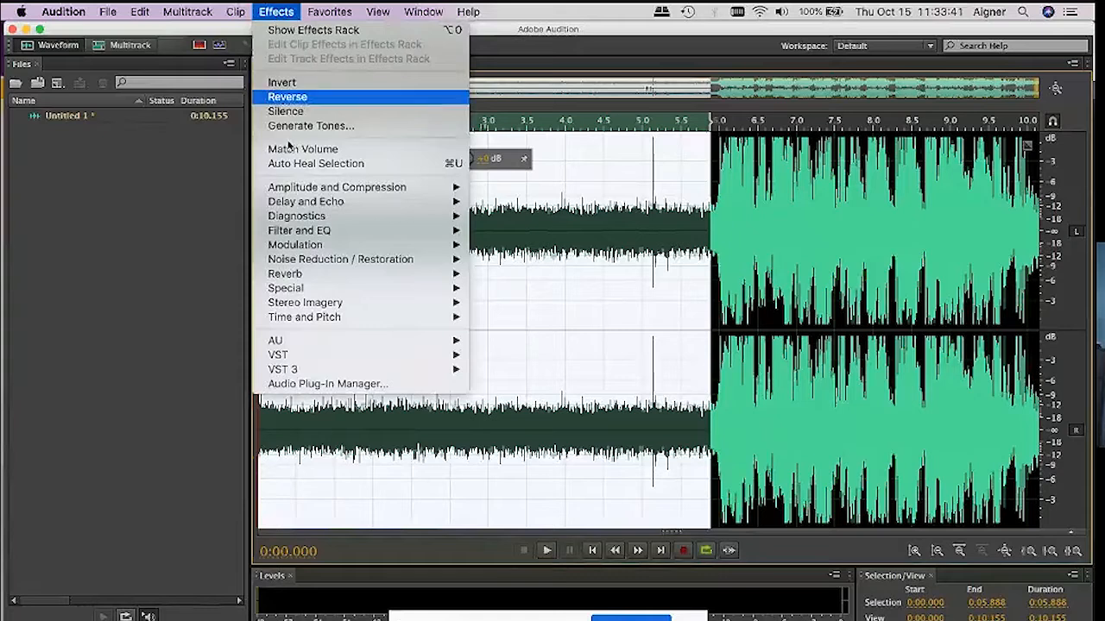
mouse_move(320, 267)
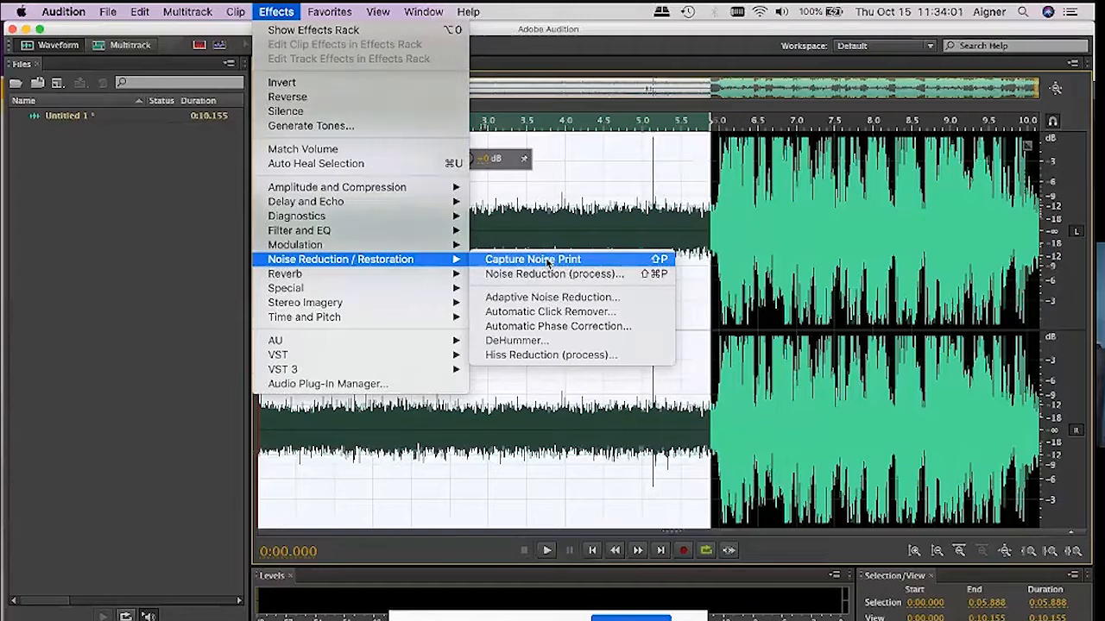
left_click(547, 260)
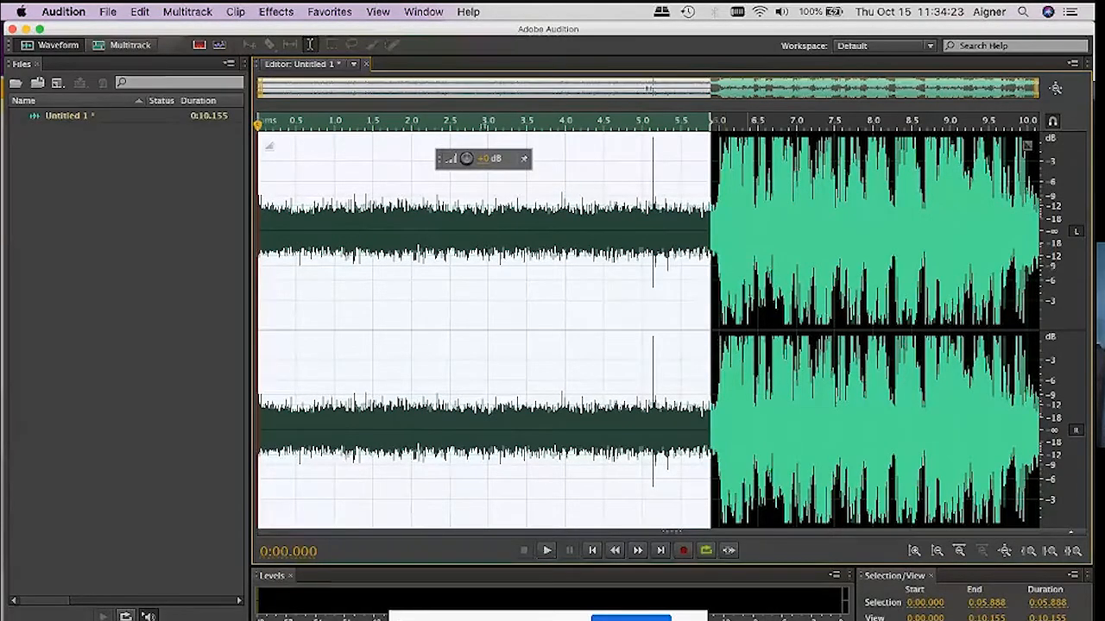
Clear the selection, highlight the noise from the start to about 5.86 s again, and deselect it
left_click(606, 288)
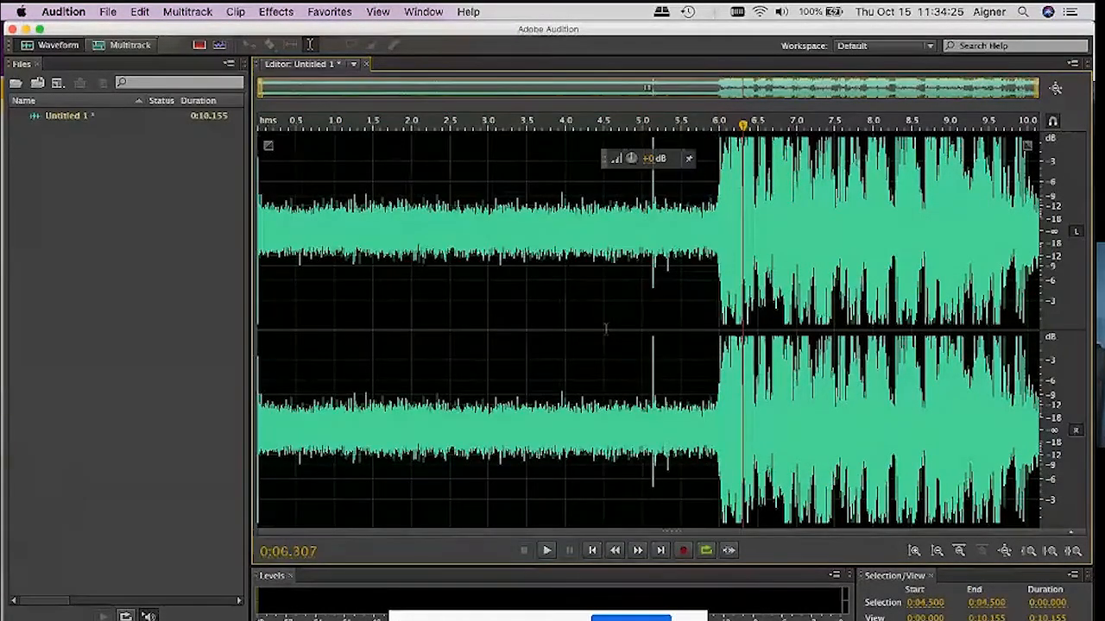
left_click(526, 251)
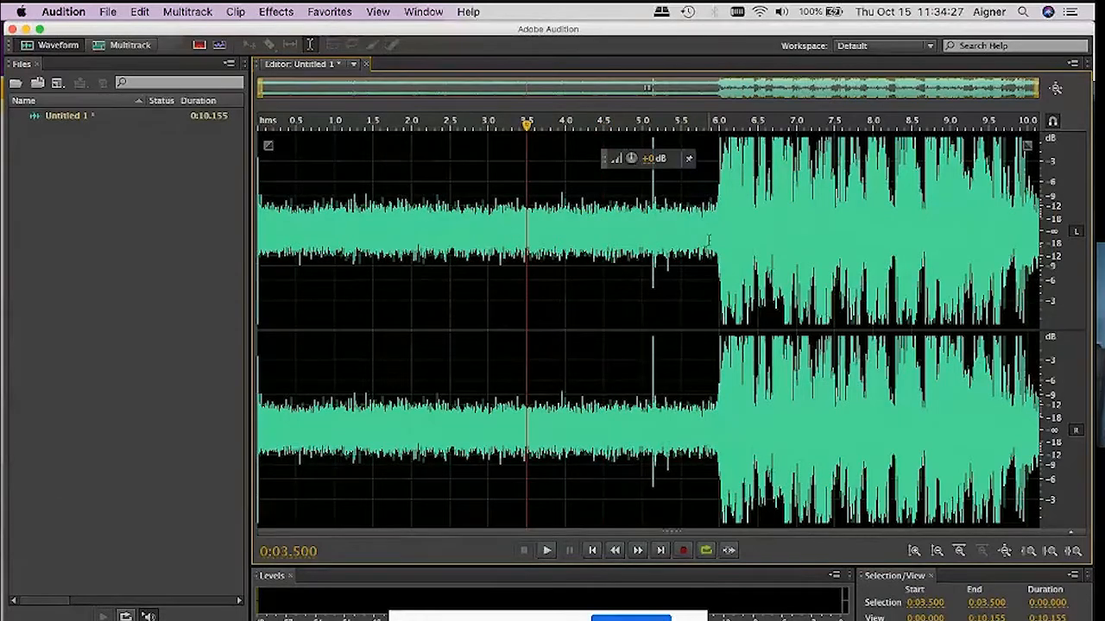
left_click_drag(709, 240, 228, 243)
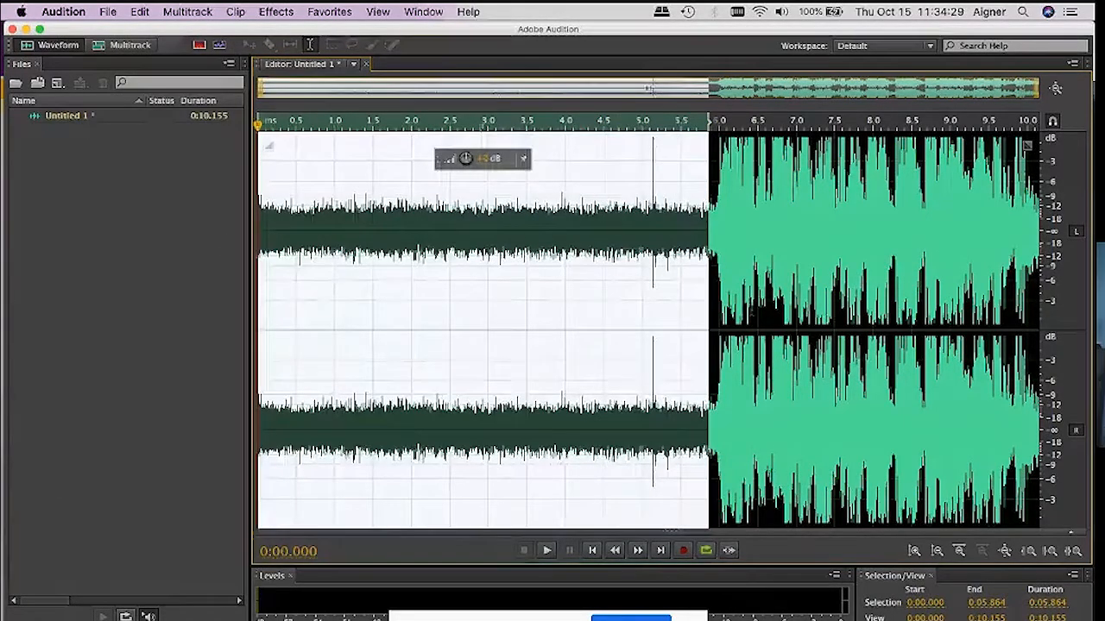
left_click(750, 329)
left_click(659, 259)
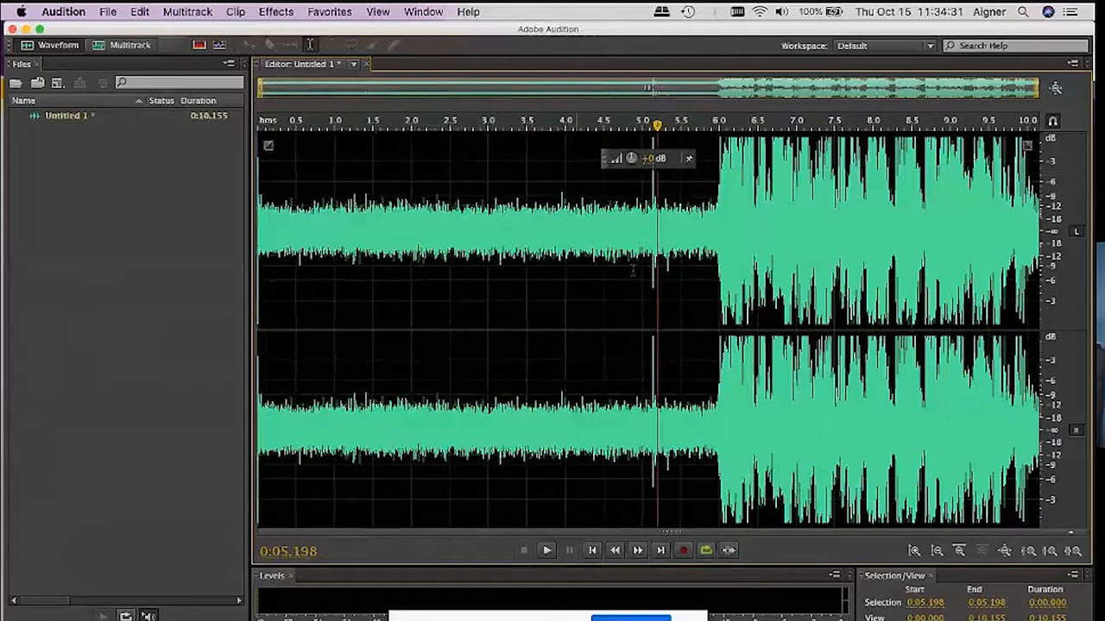
Open the Noise Reduction process effect and move its dialog aside so the speech waveform is uncovered
left_click(285, 12)
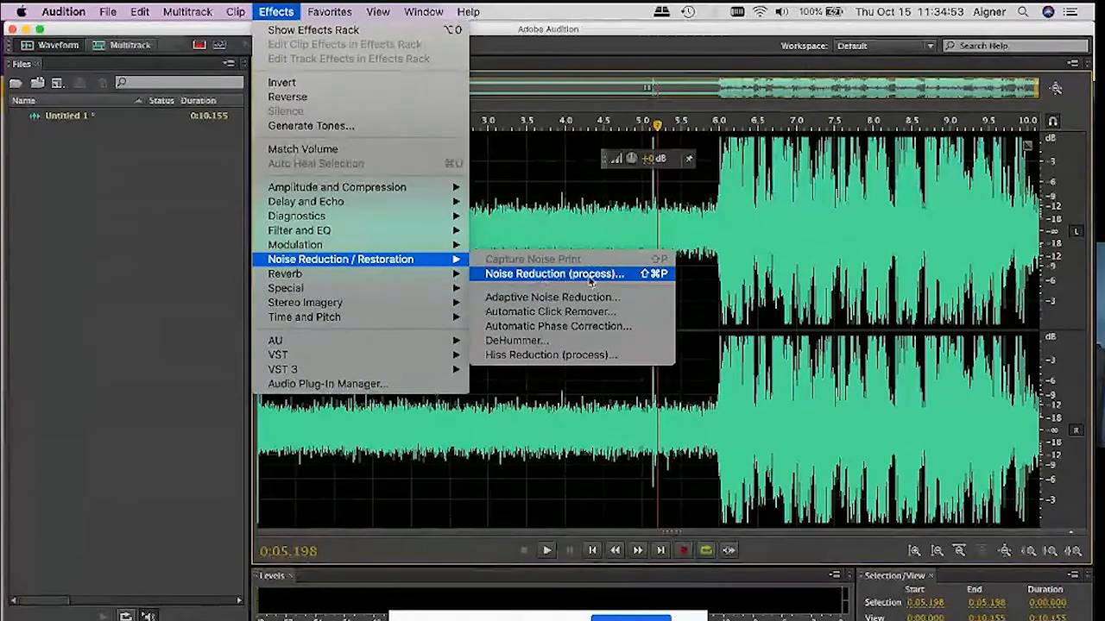
left_click(544, 276)
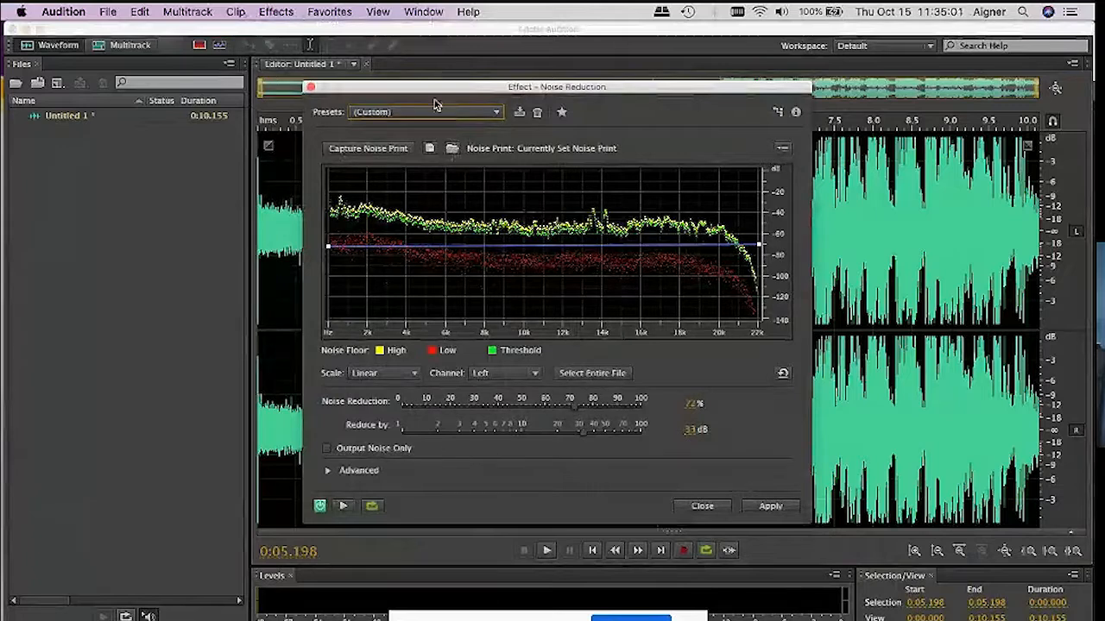
left_click_drag(440, 92, 233, 93)
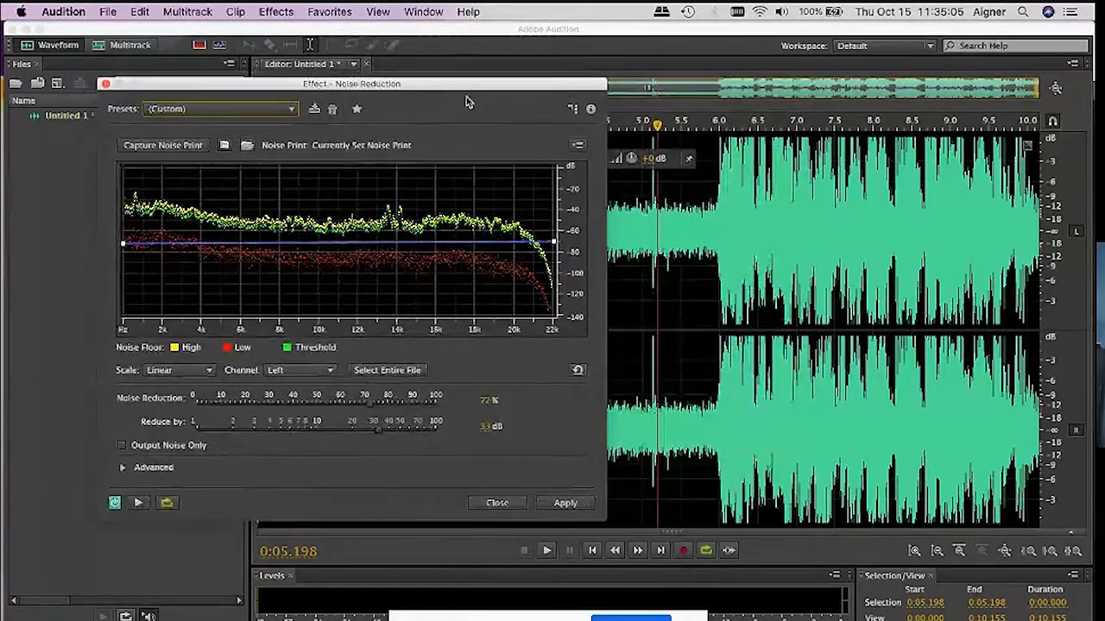
left_click_drag(456, 90, 494, 97)
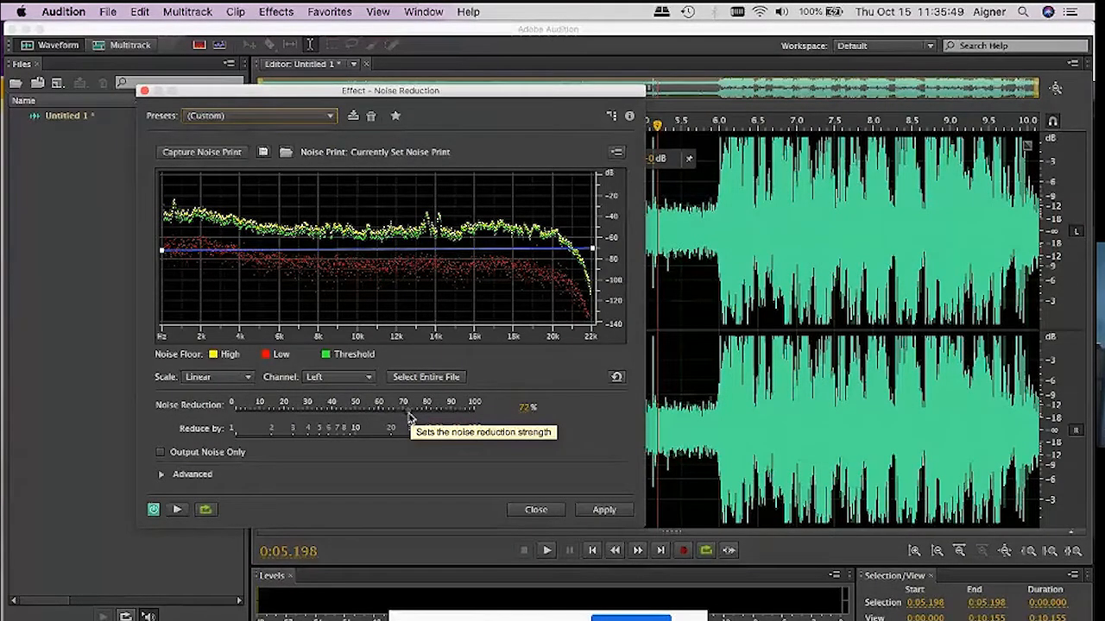
Set the noise reduction strength to 0% and preview the unreduced noise, then stop the preview
left_click_drag(411, 419, 206, 422)
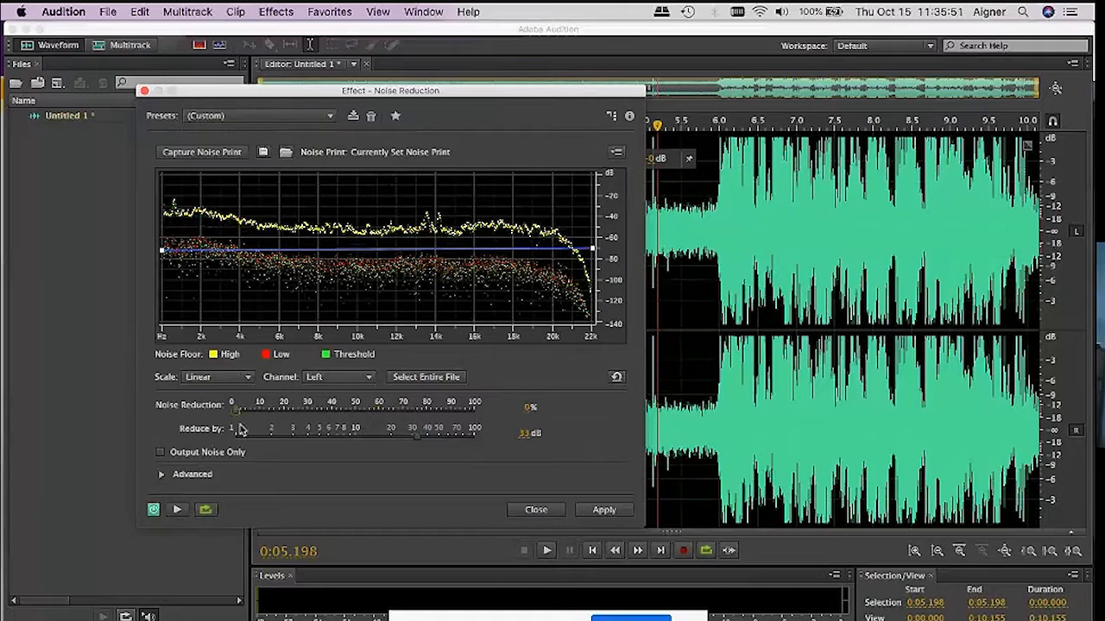
left_click(177, 510)
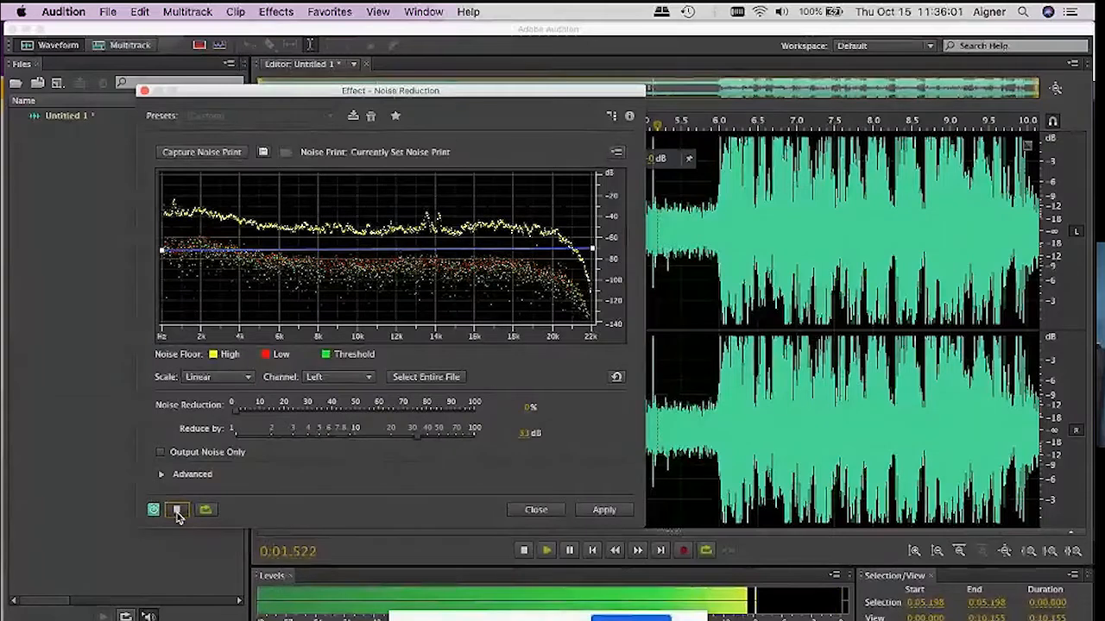
left_click(178, 511)
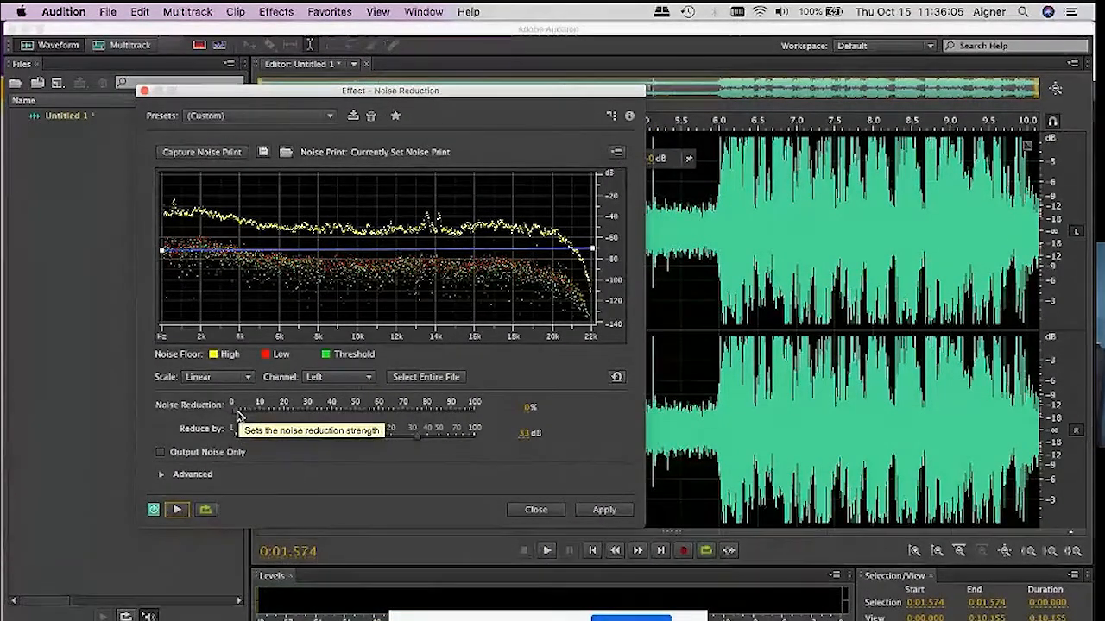
Set the noise reduction strength to 100%, preview the recording, lower the system volume, and stop the preview
left_click_drag(238, 417, 542, 419)
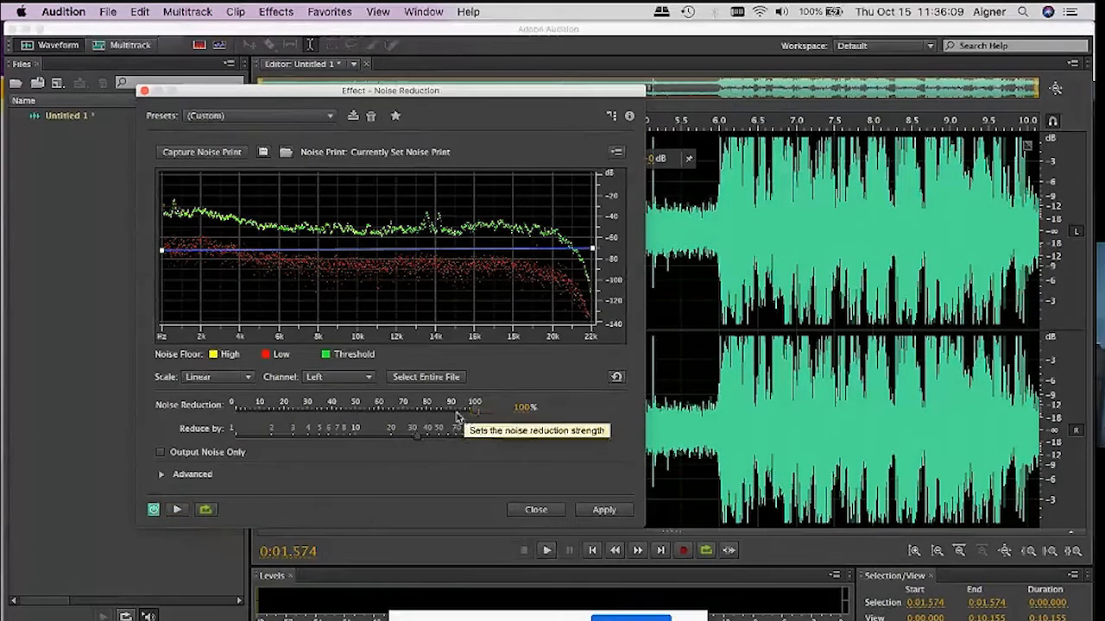
left_click_drag(468, 414, 501, 415)
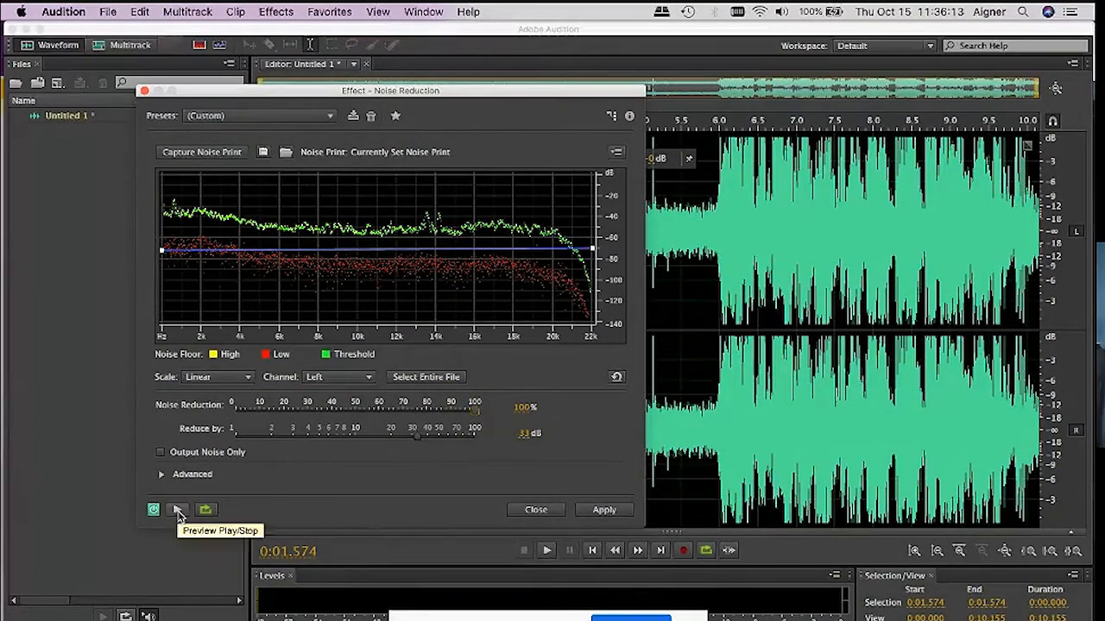
left_click(178, 511)
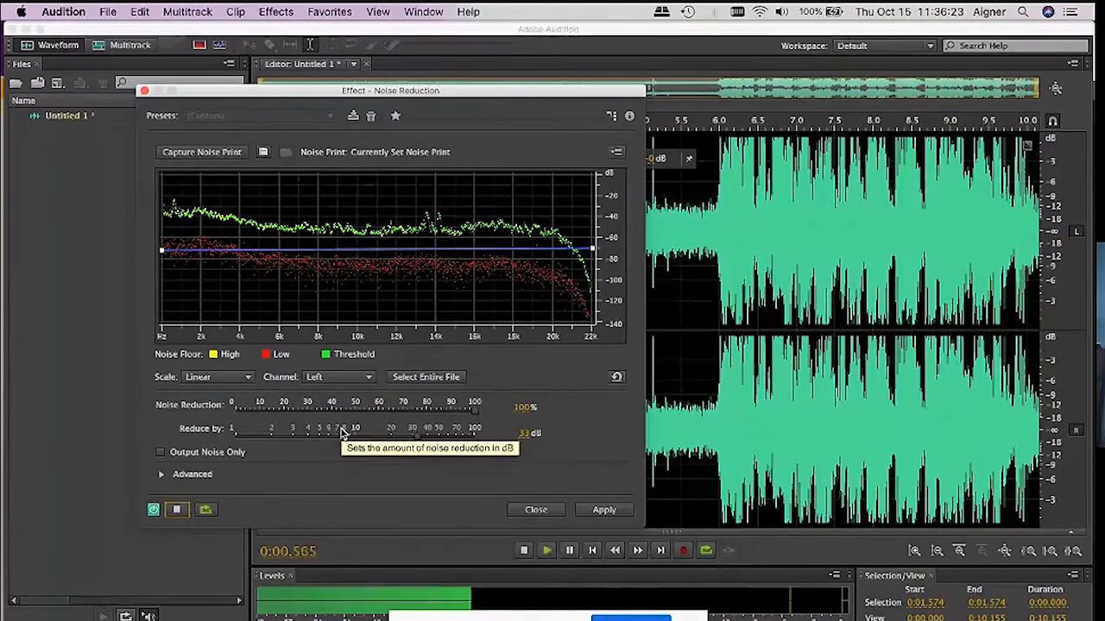
key("XF86AudioLowerVolume")
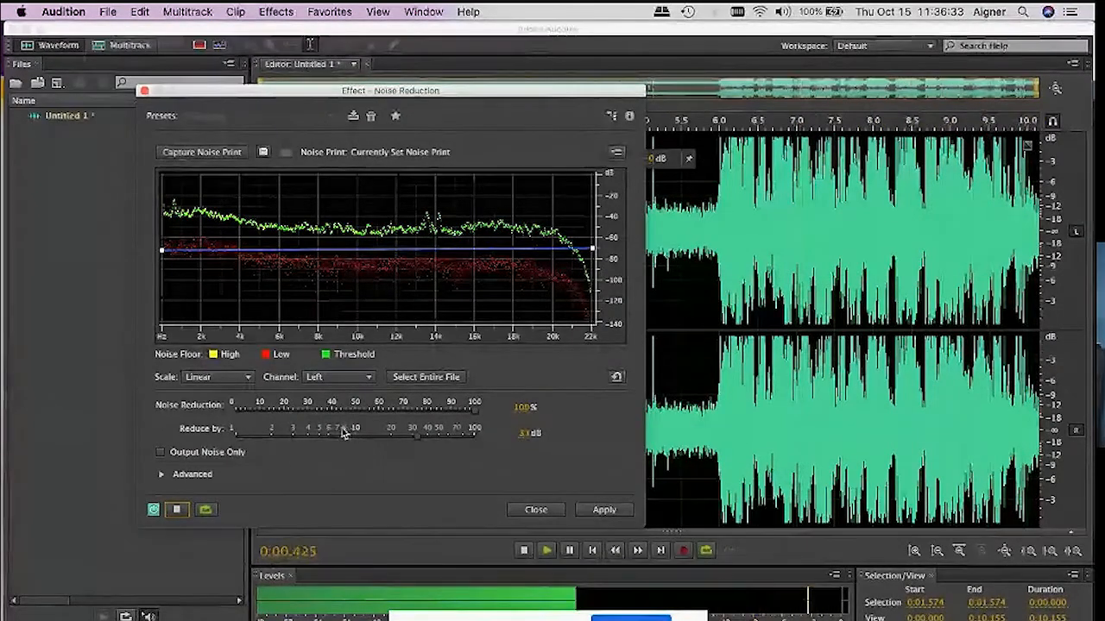
left_click(178, 513)
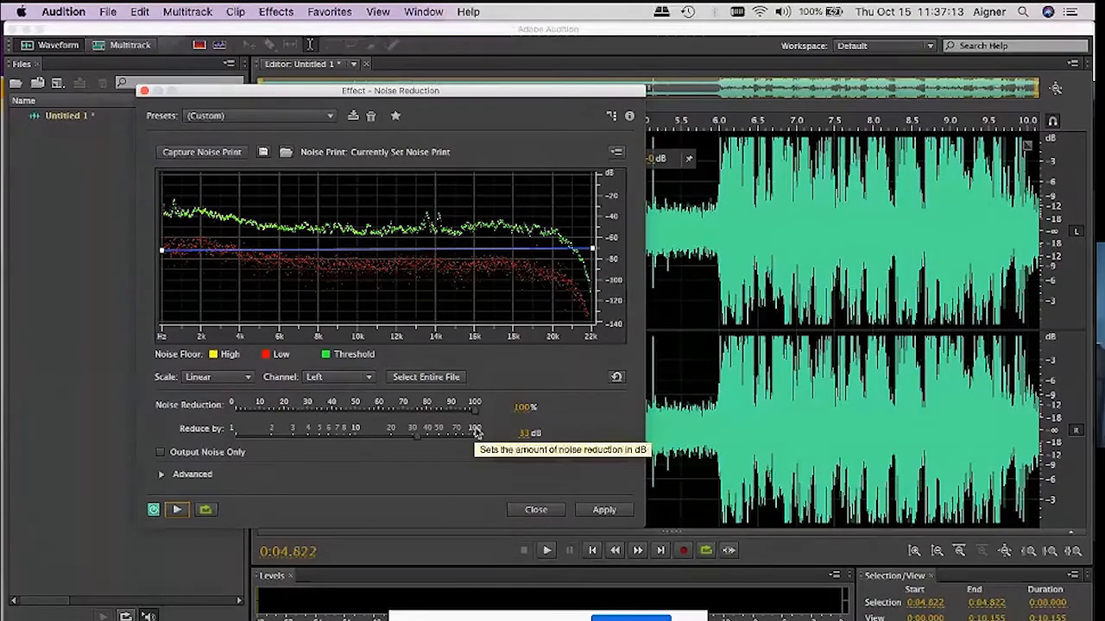
Set the noise reduction strength to 70%, preview the recording, and apply the effect to the whole file
left_click_drag(474, 409, 400, 428)
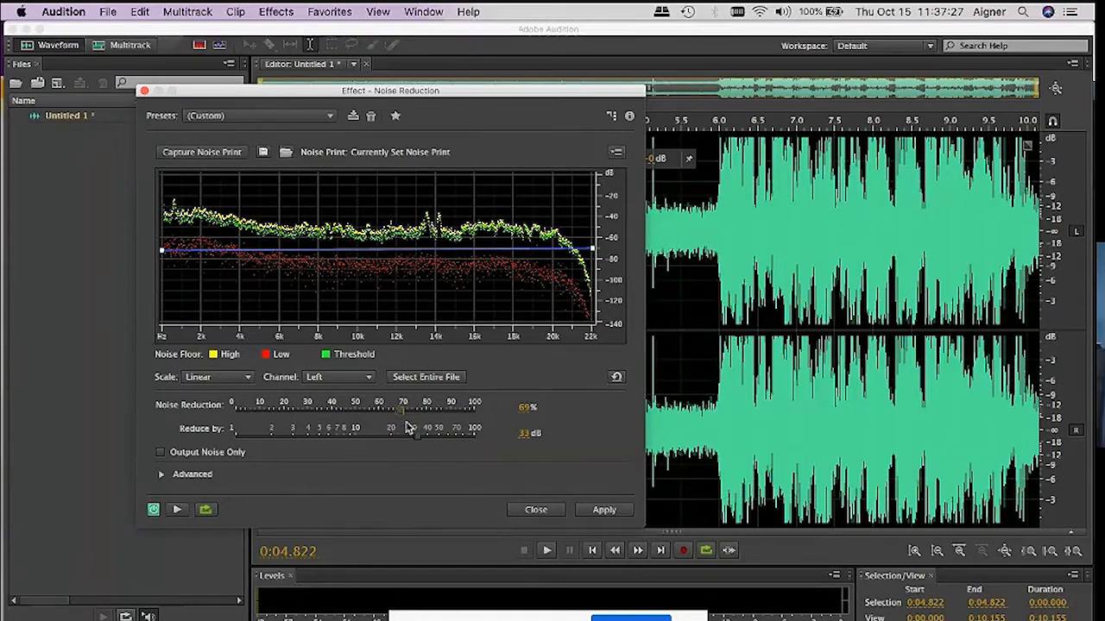
left_click(405, 420)
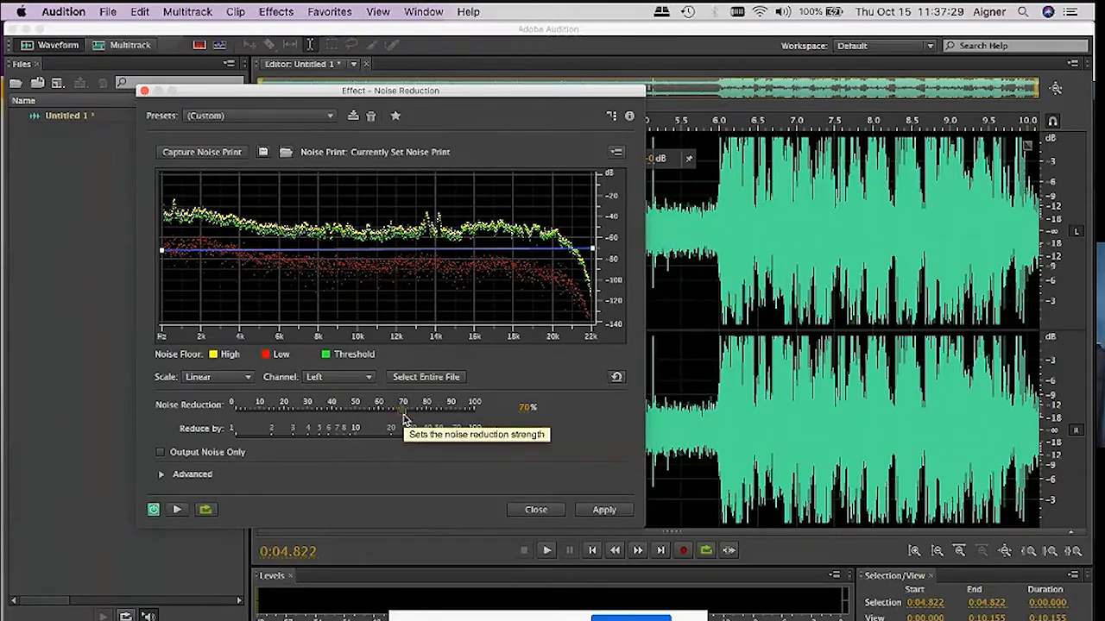
left_click(177, 511)
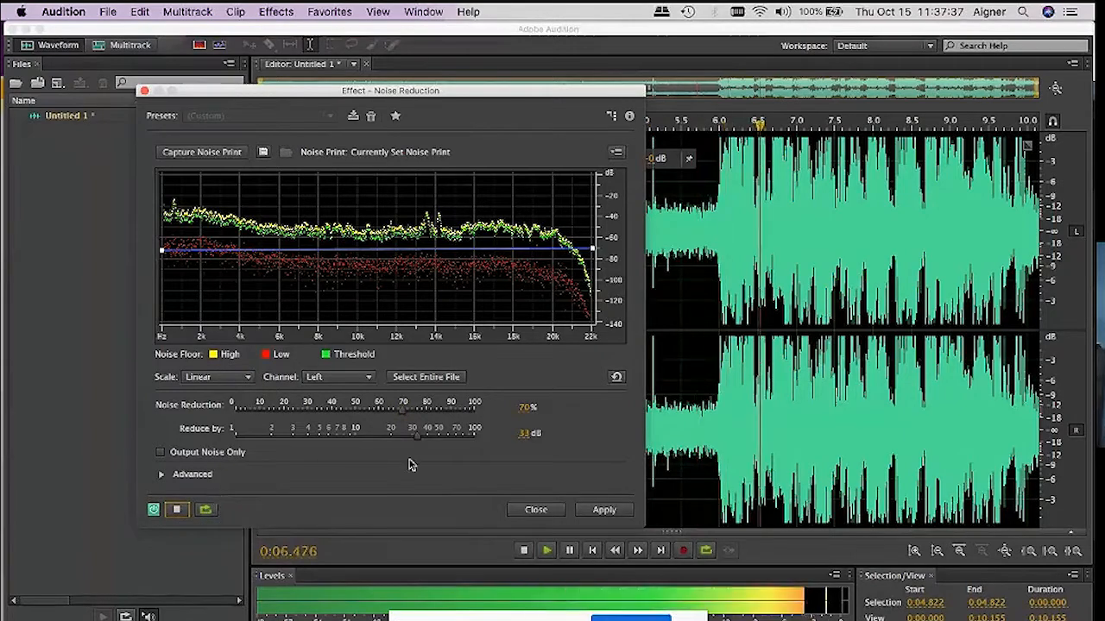
left_click(177, 511)
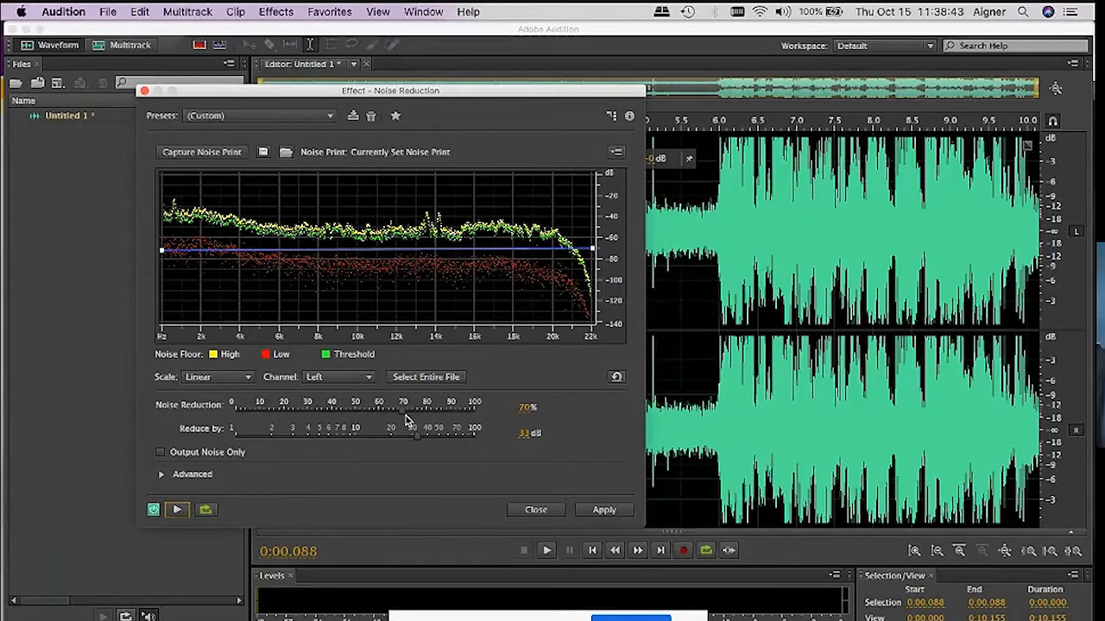
mouse_move(405, 418)
left_mouse_down()
mouse_move(396, 419)
mouse_move(409, 429)
left_mouse_up()
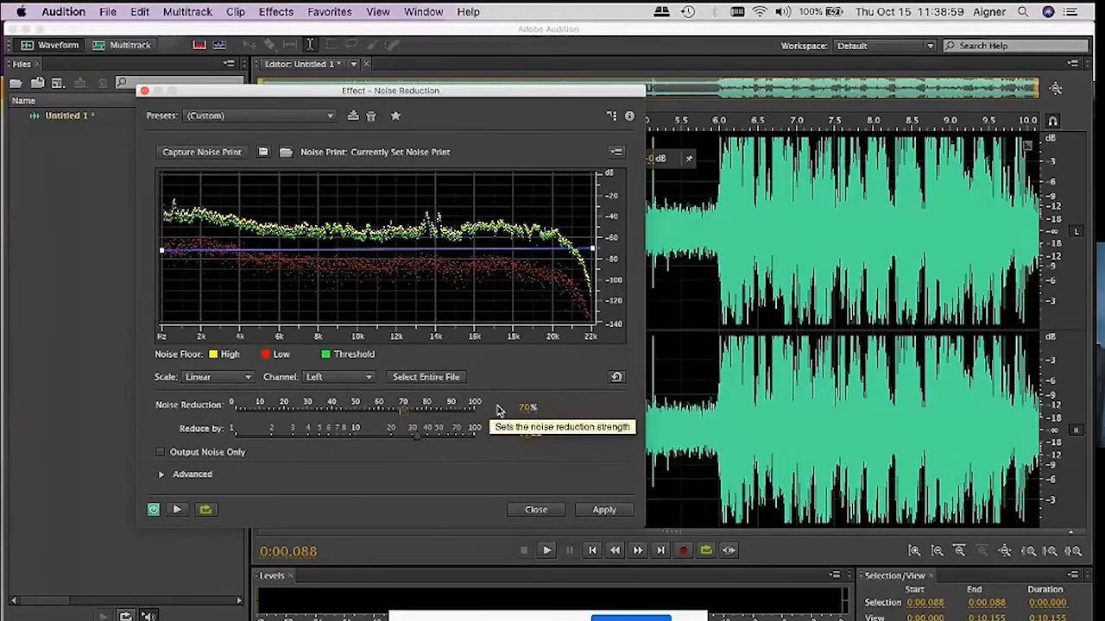
left_click(604, 511)
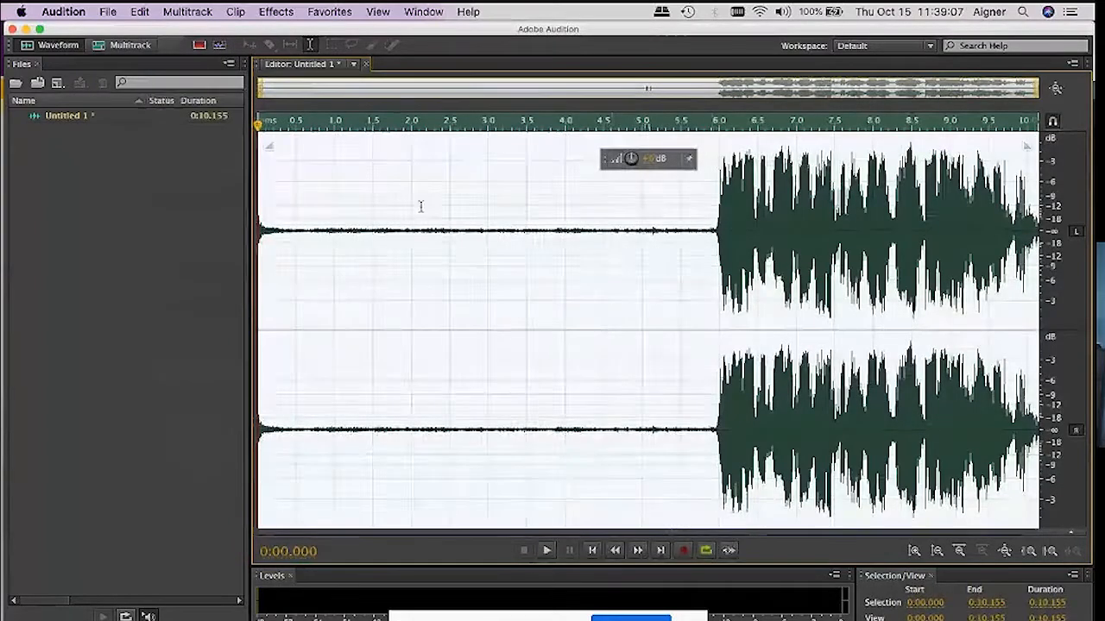
Clear the full selection, highlight the cleaned noise section from the start to about 5.92 s, and deselect it
left_click(275, 250)
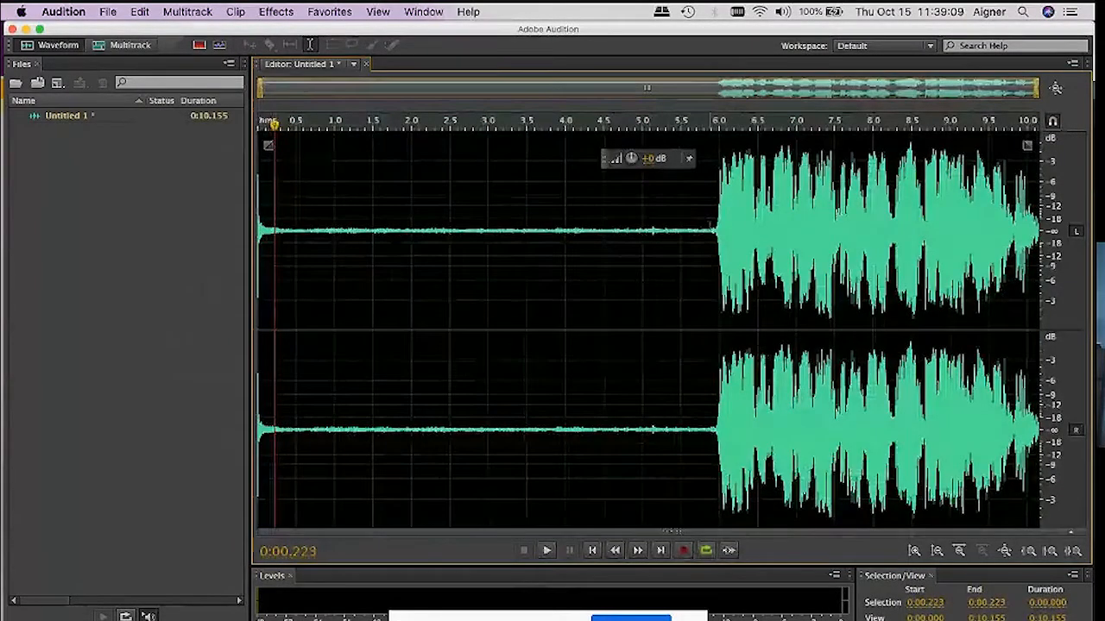
left_click_drag(713, 289, 501, 289)
left_click_drag(396, 238, 335, 243)
left_click_drag(225, 241, 228, 242)
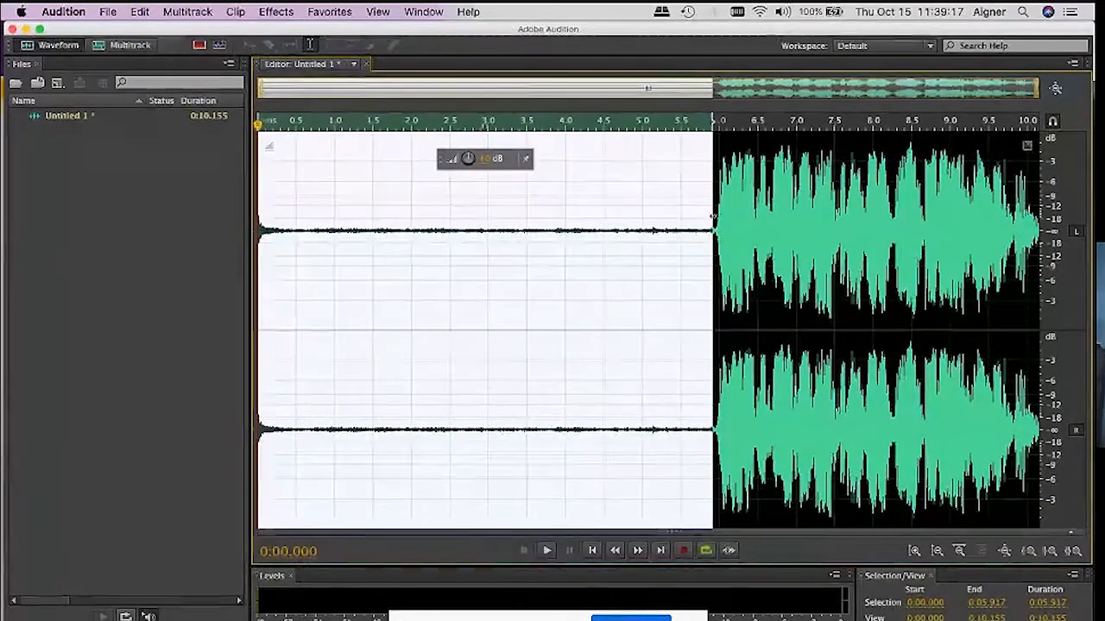
left_click(718, 242)
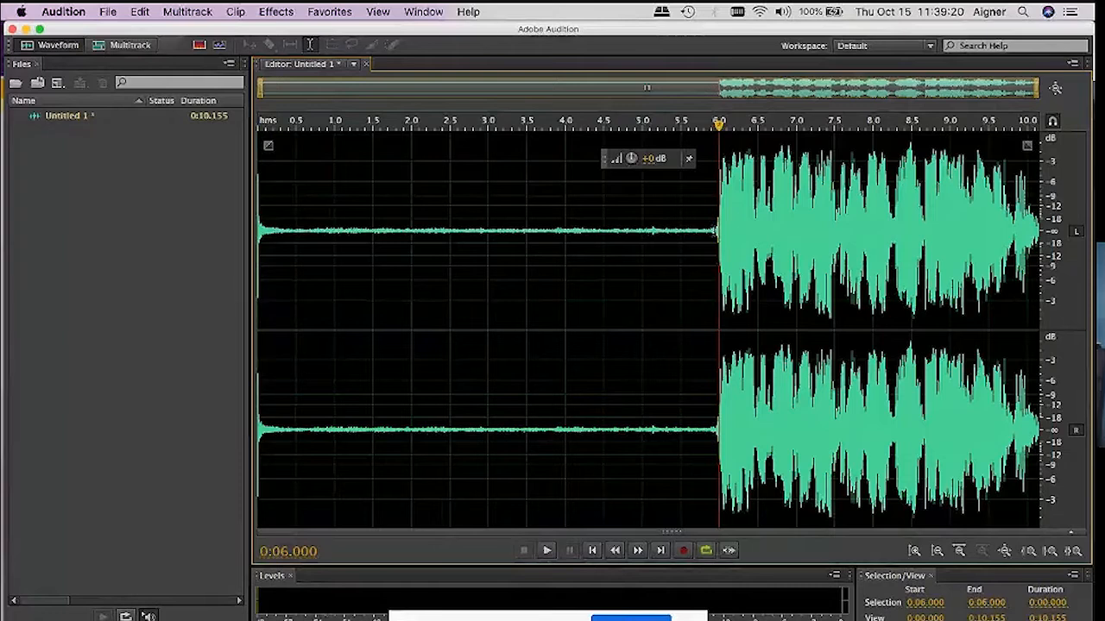
Highlight the section before the speech up to about 5.93 s, and highlight the speech from 6 s to the end
left_click_drag(719, 242, 213, 271)
left_click(693, 242)
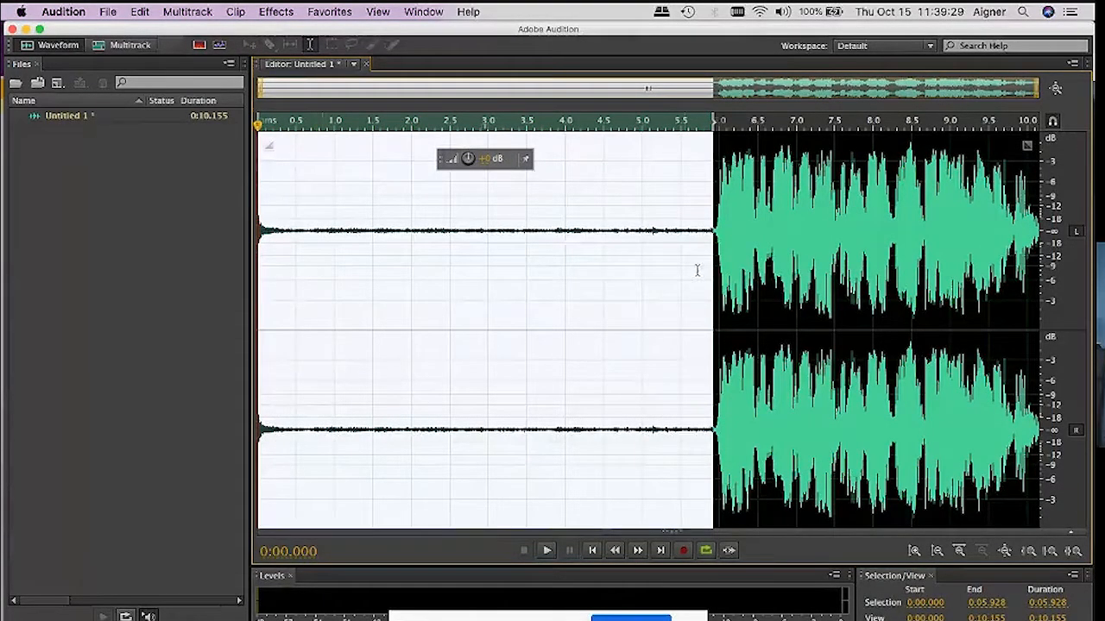
left_click(743, 228)
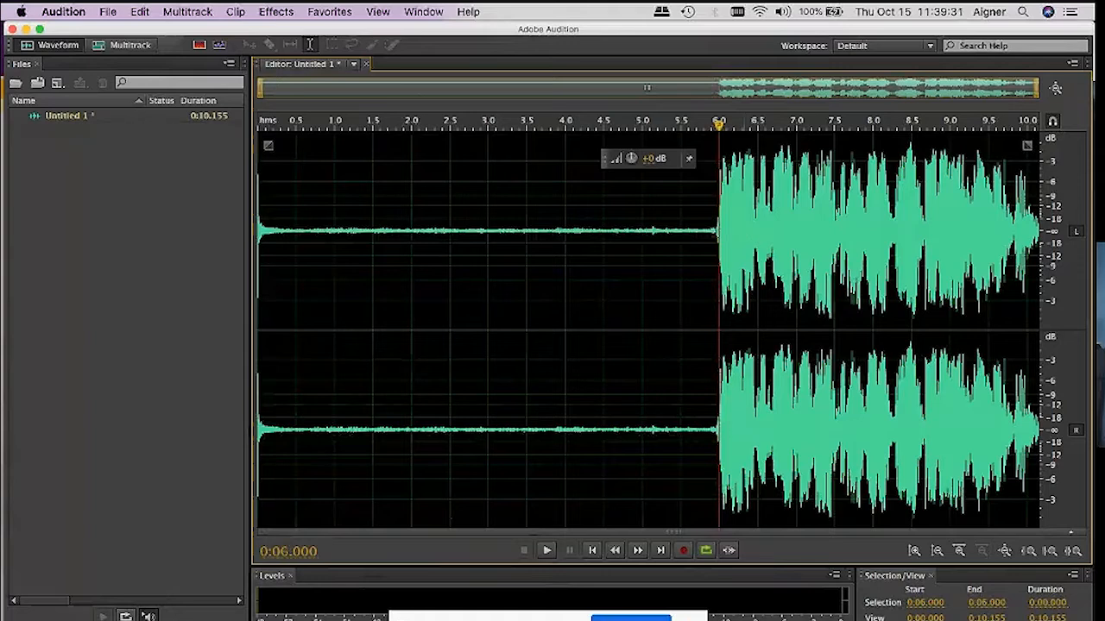
key("shift+End")
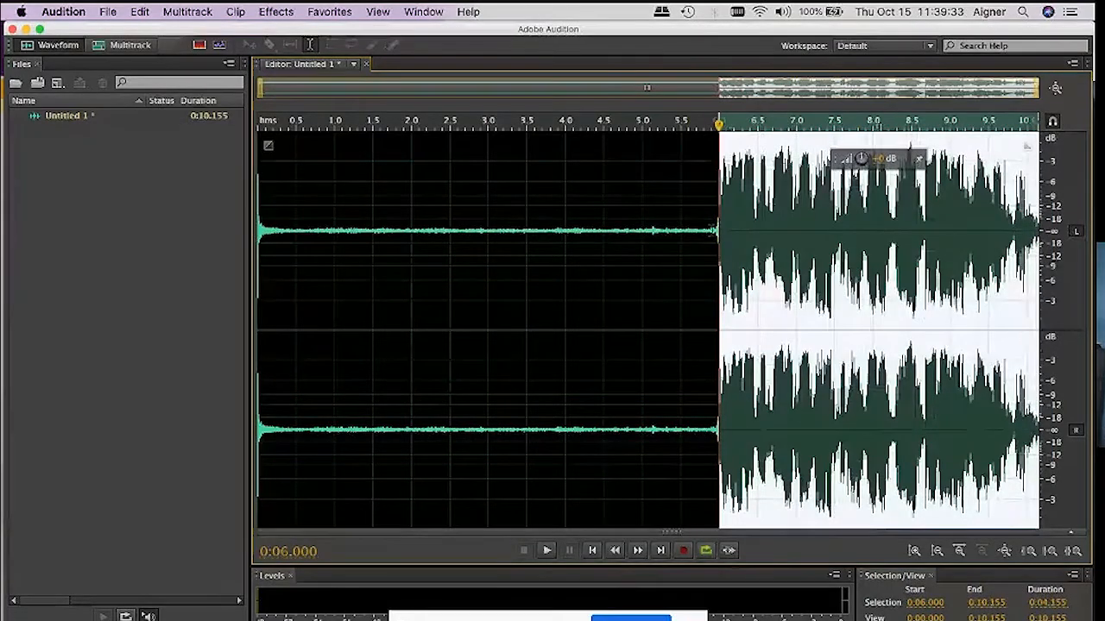
Delete the section before the speech from the start to about 5.93 s, and place the playhead at about 0.05 s
left_click(713, 227)
left_click_drag(712, 227, 4, 259)
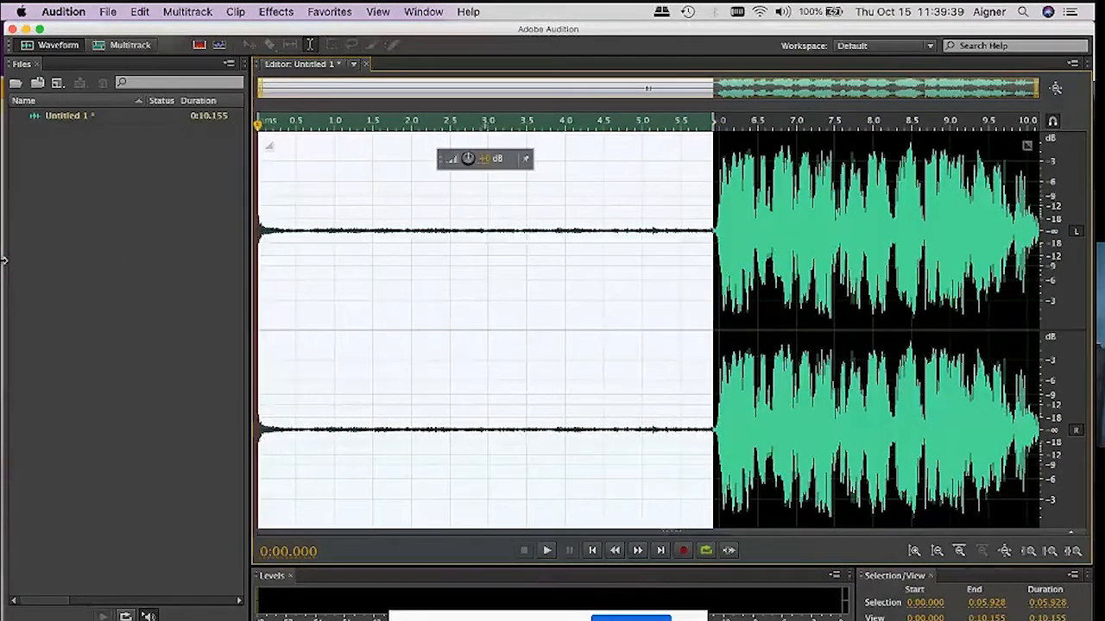
key("Delete")
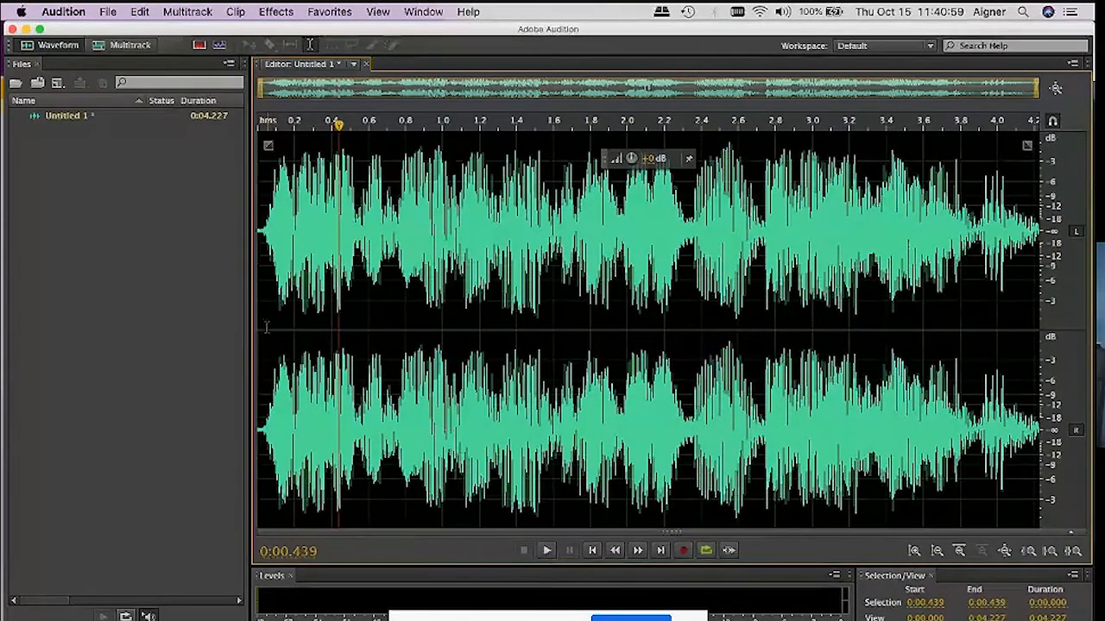
left_click(267, 326)
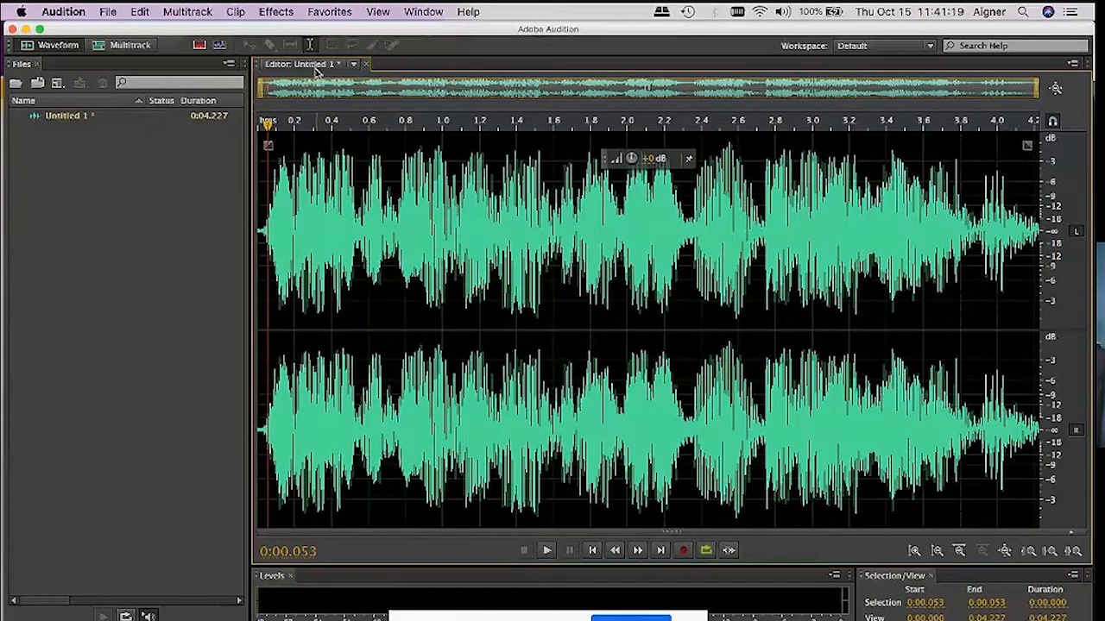
Open the Echo effect for the recording and preview it with the Springy Telephone preset
left_click(284, 15)
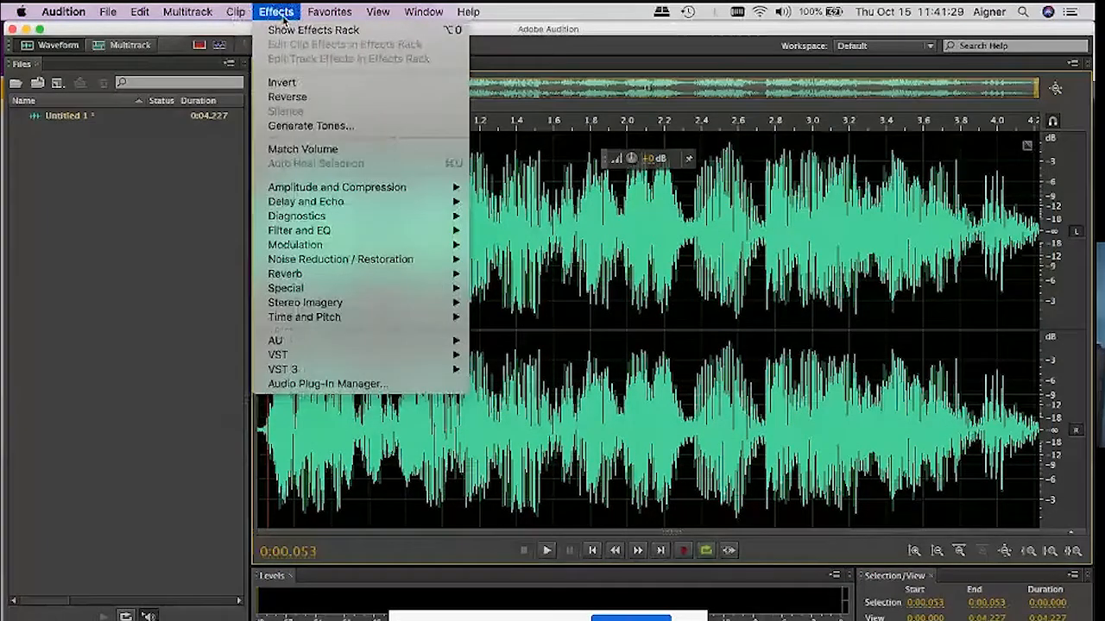
mouse_move(385, 206)
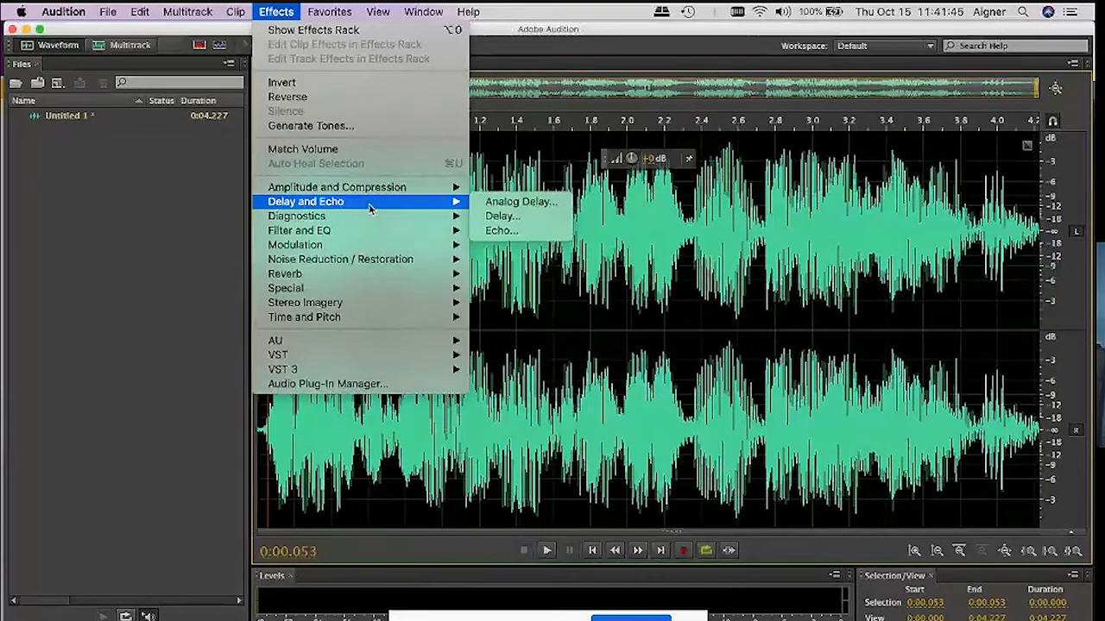
left_click(514, 237)
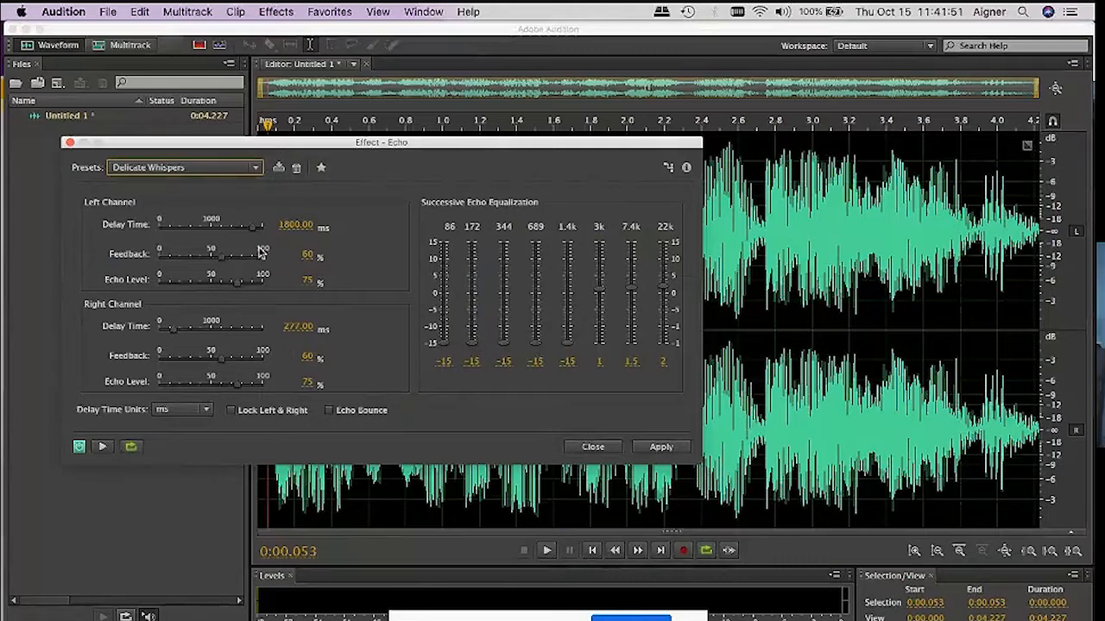
left_click(216, 169)
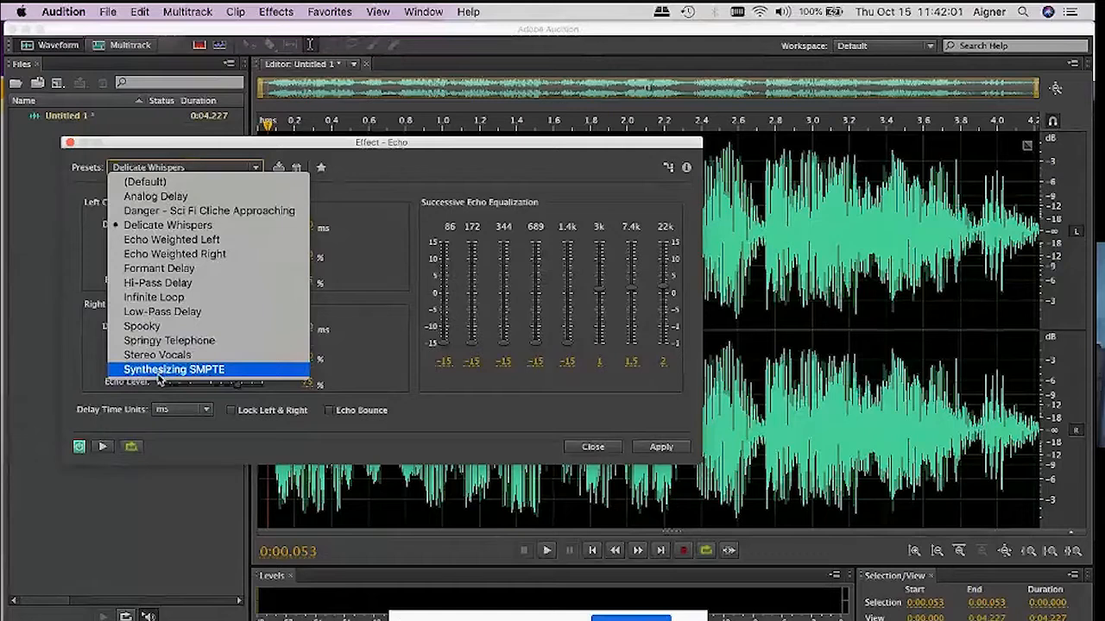
left_click(204, 342)
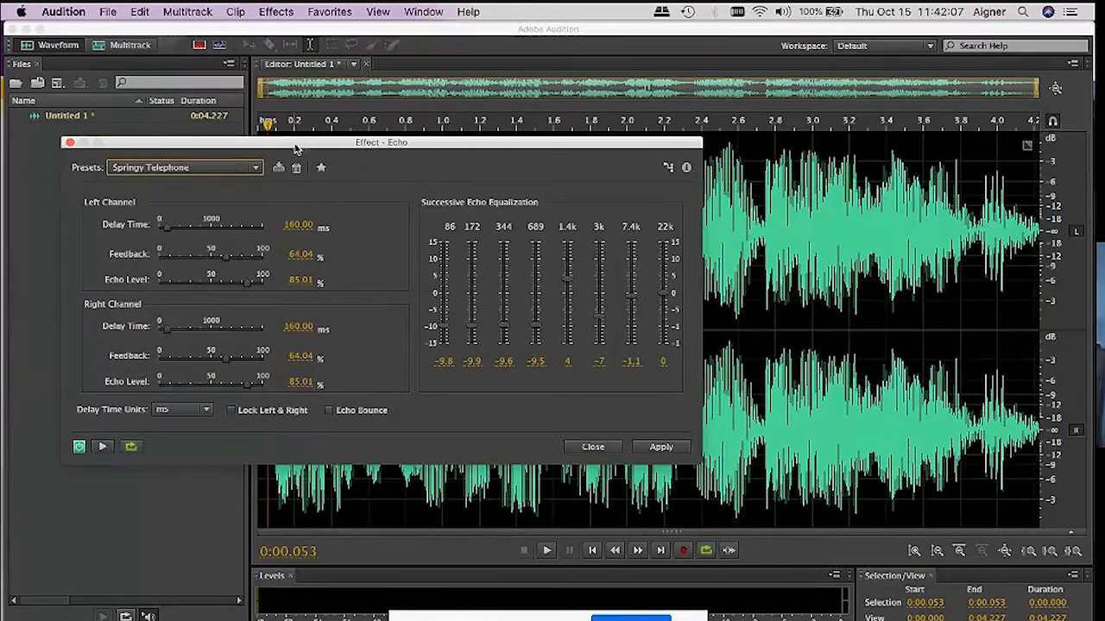
left_click_drag(296, 148, 477, 113)
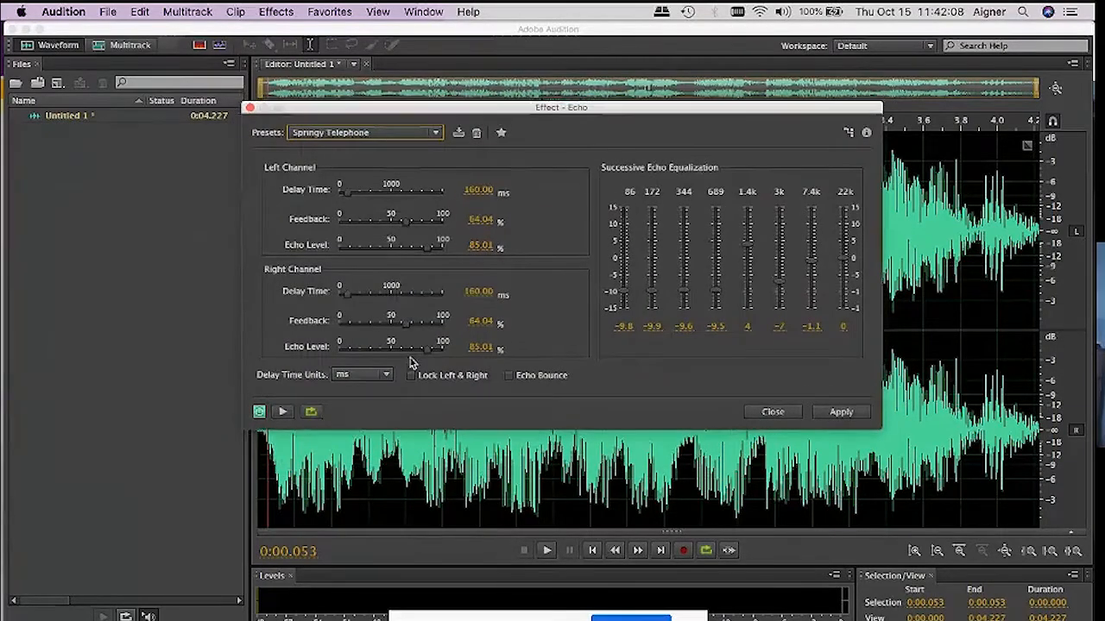
left_click(436, 134)
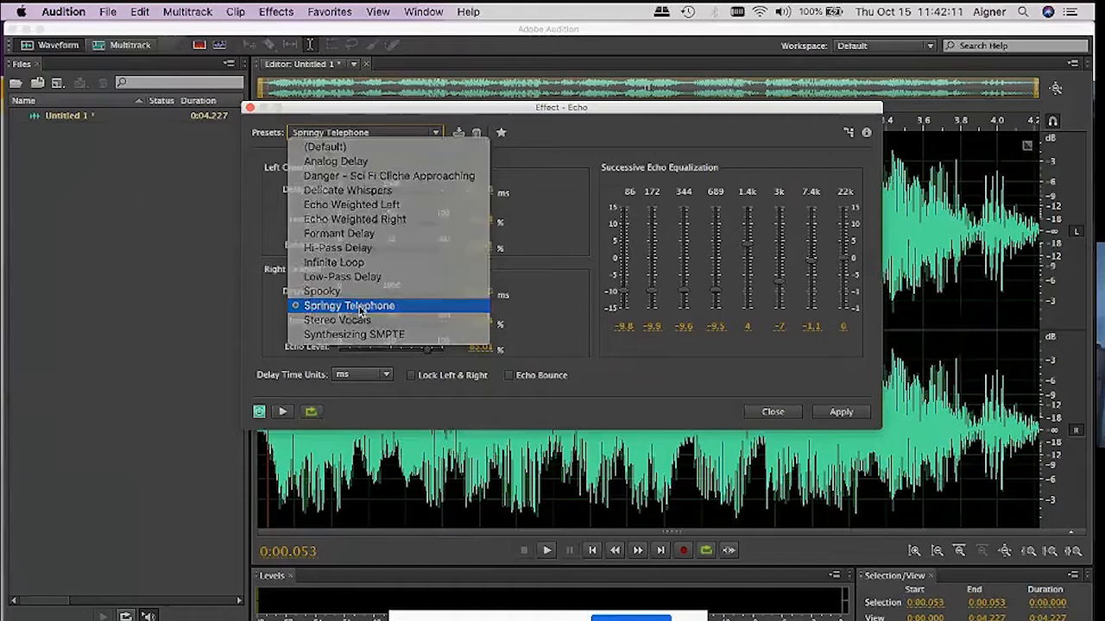
left_click(361, 306)
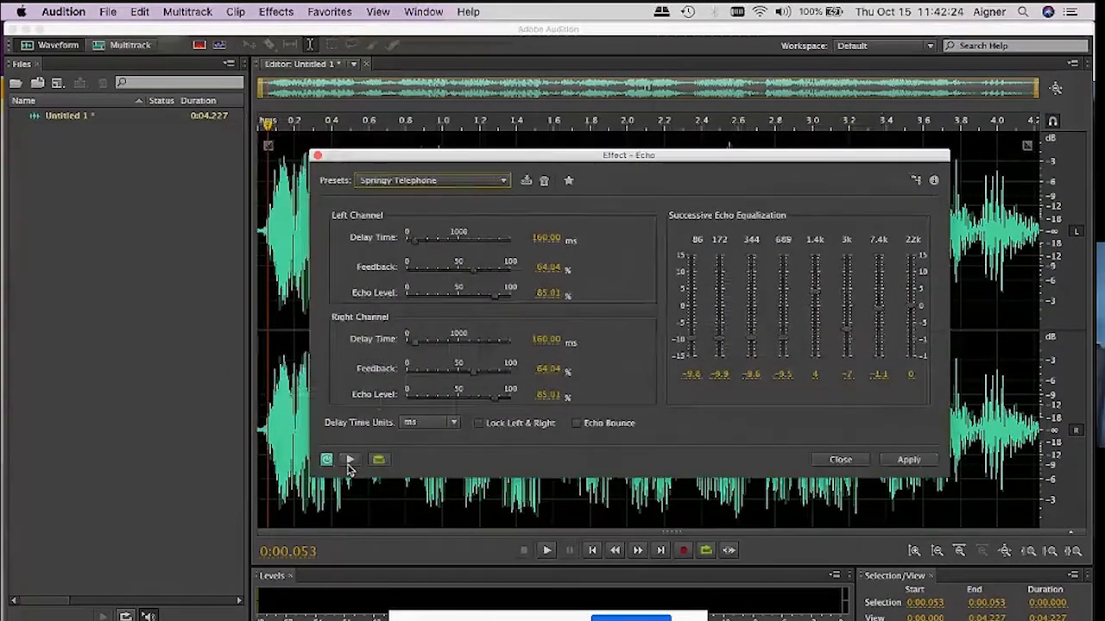
left_click(350, 462)
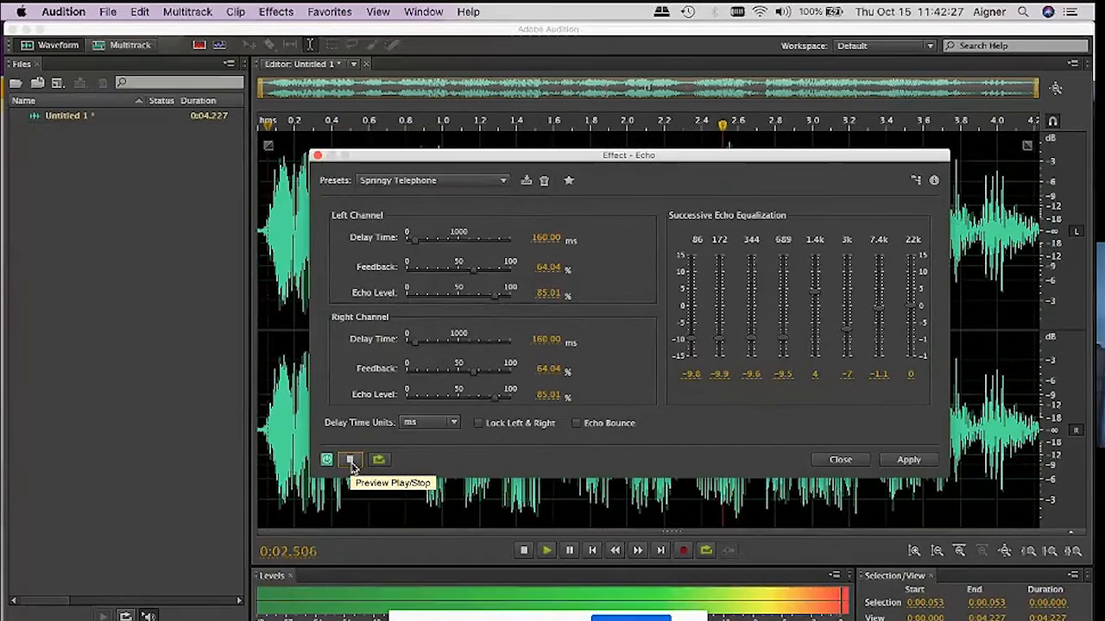
left_click(350, 462)
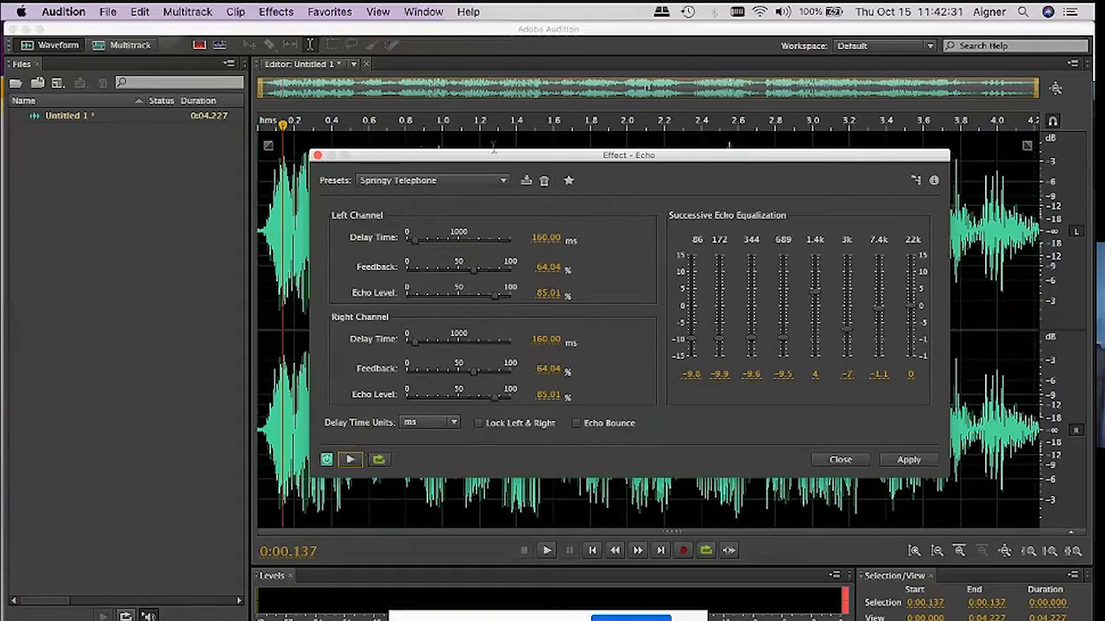
Switch the echo to the Spooky preset and preview it with Echo Bounce on and off
left_click(505, 182)
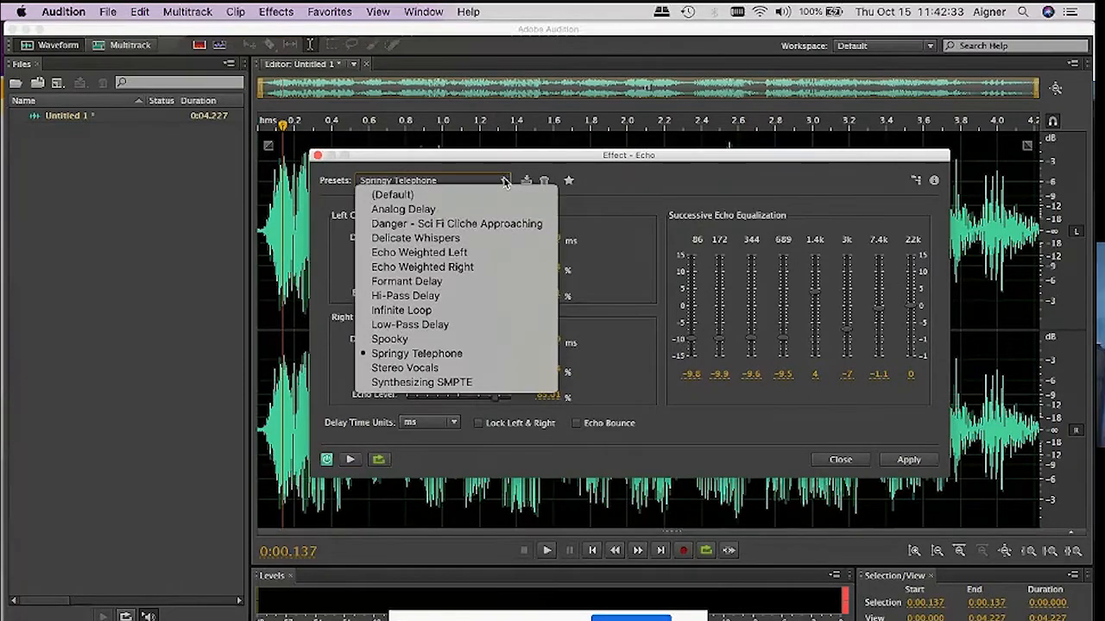
left_click(411, 343)
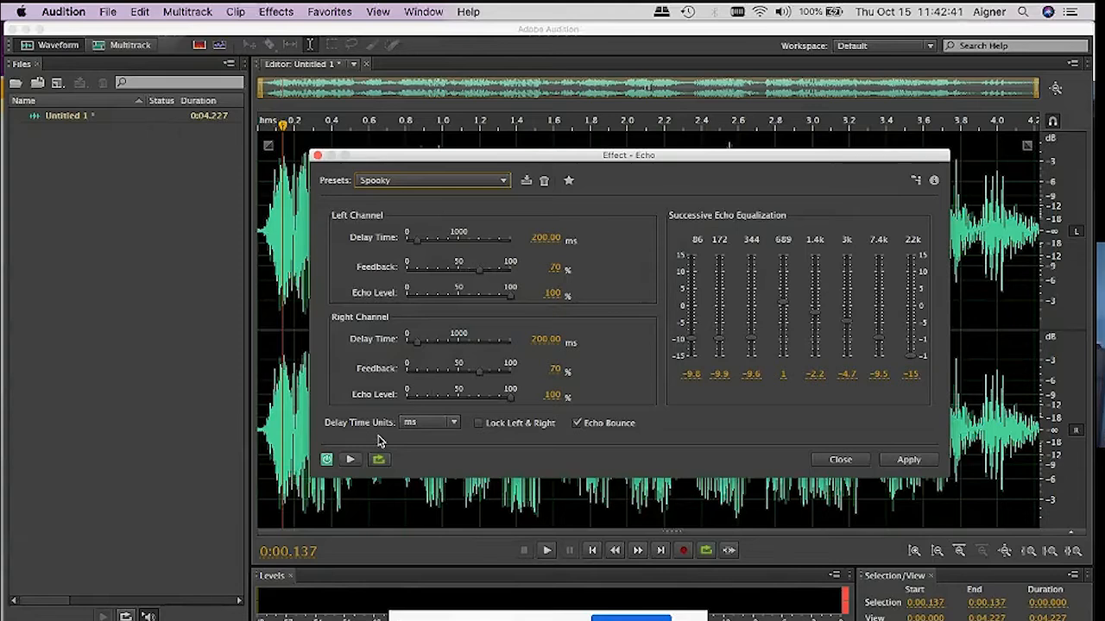
left_click(351, 460)
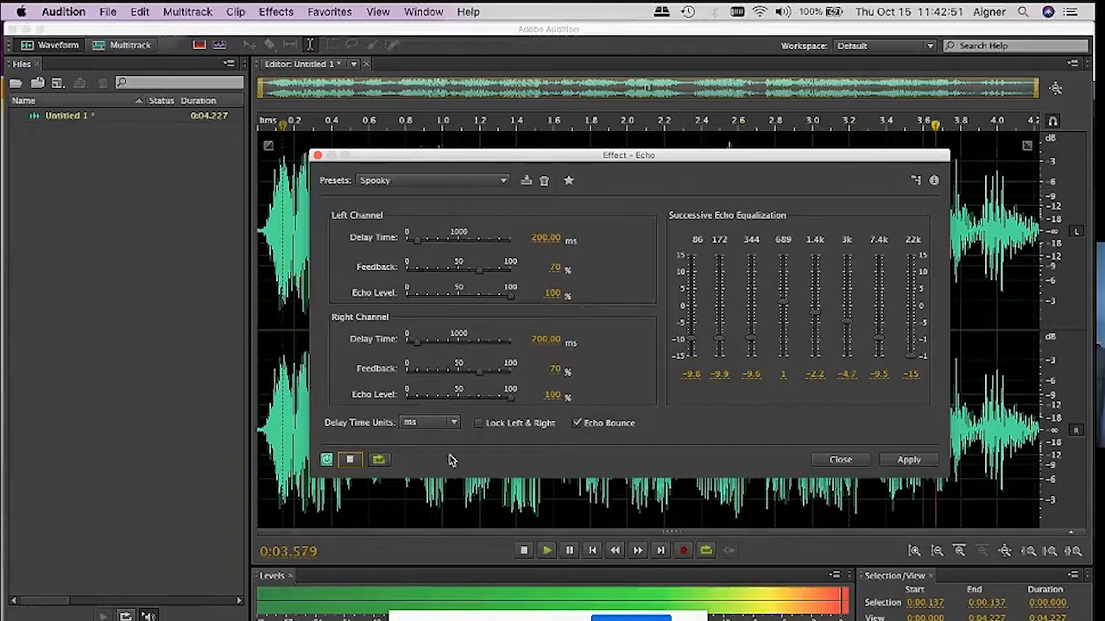
left_click(576, 423)
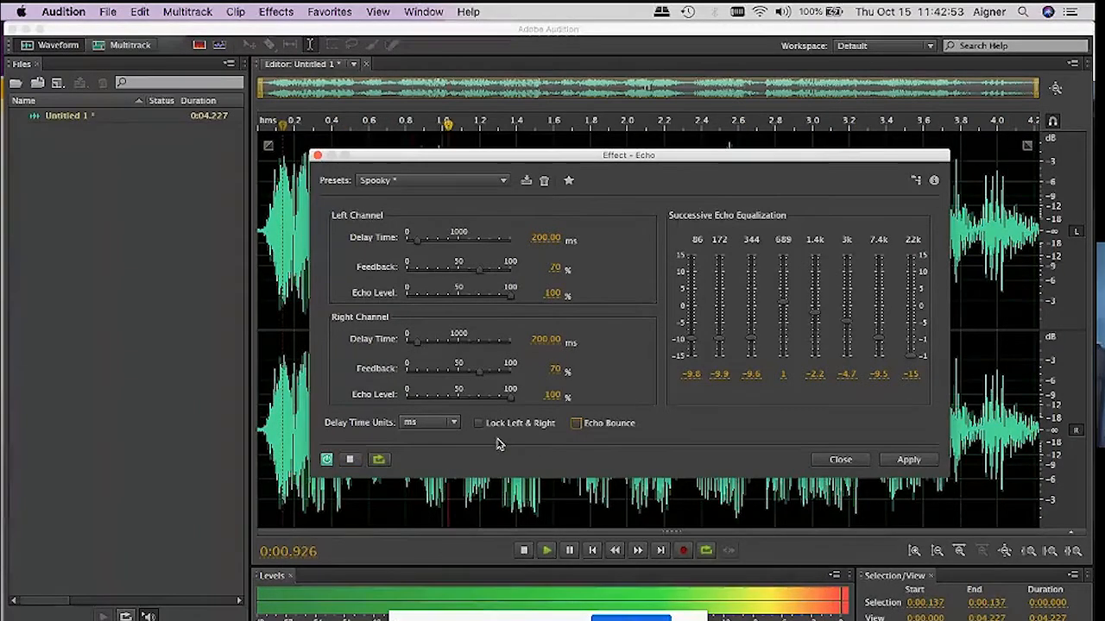
left_click(352, 463)
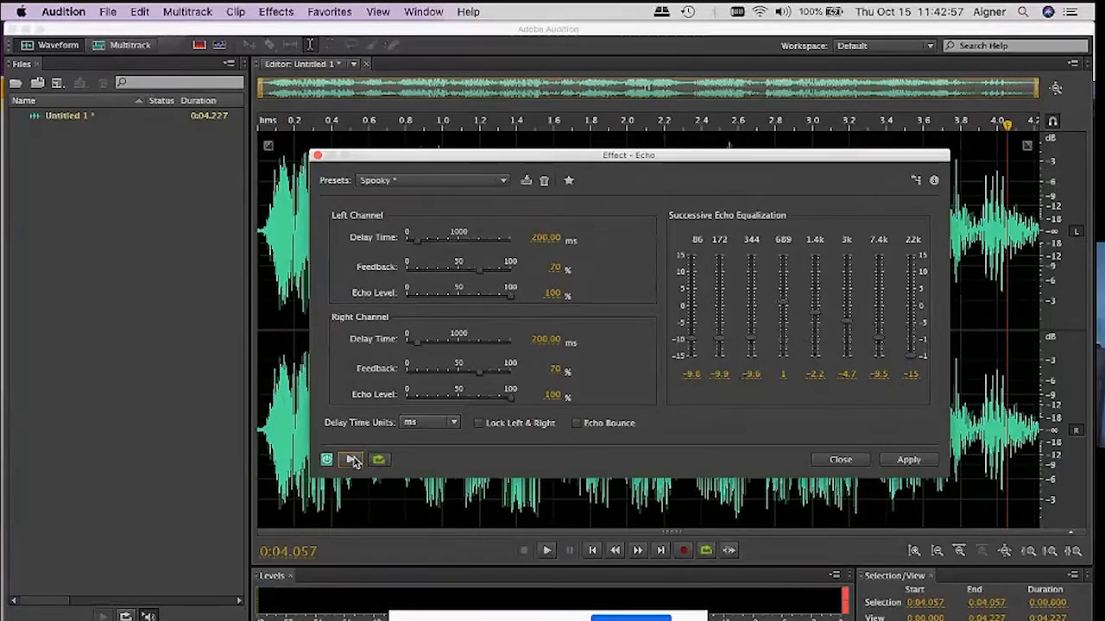
Preview the Danger - Sci Fi Cliche Approaching echo preset, and close the Echo effect without applying it
left_click(503, 180)
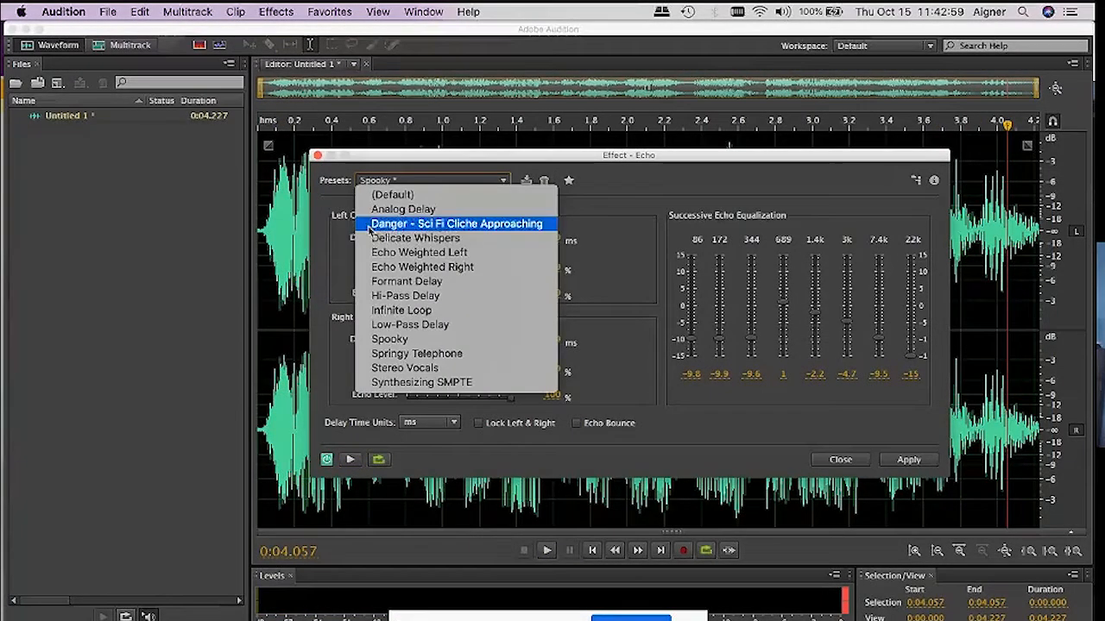
left_click(406, 223)
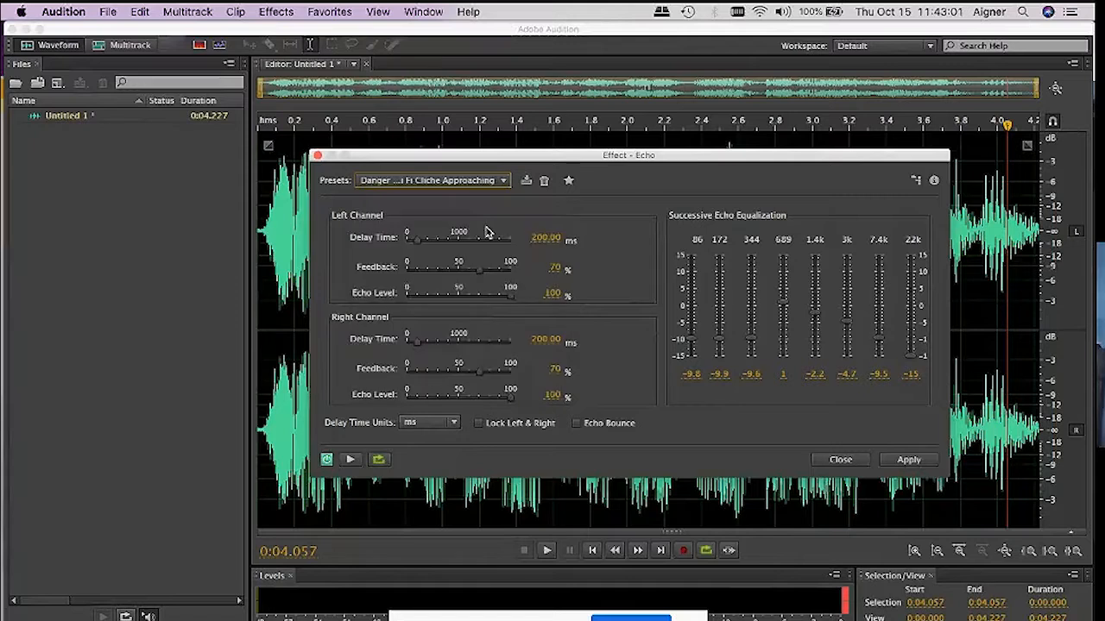
left_click(504, 182)
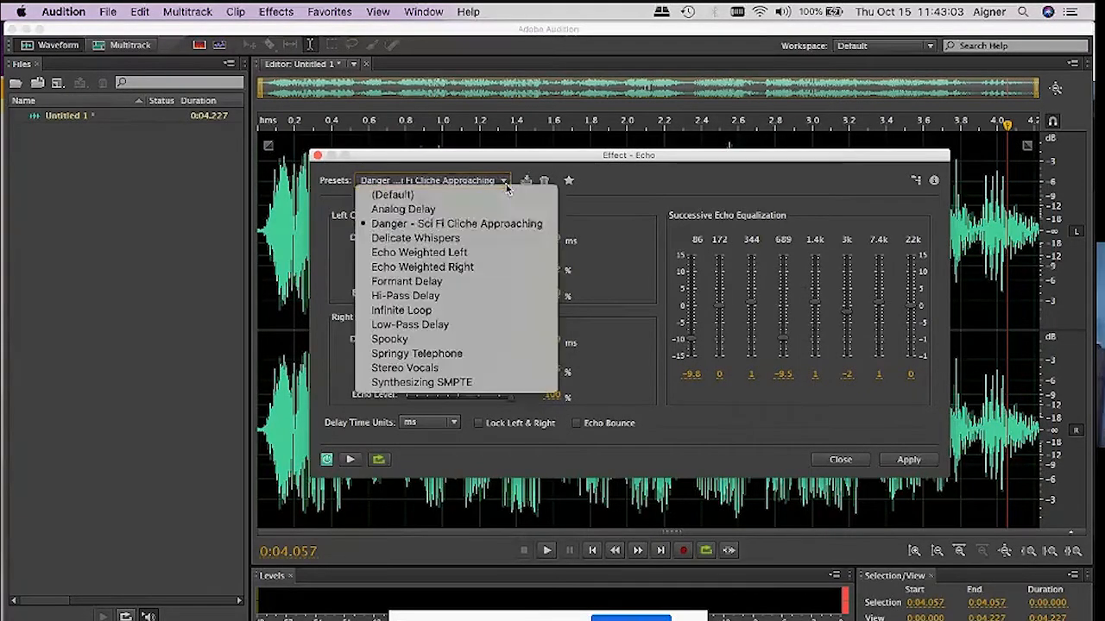
left_click(399, 223)
left_click(351, 459)
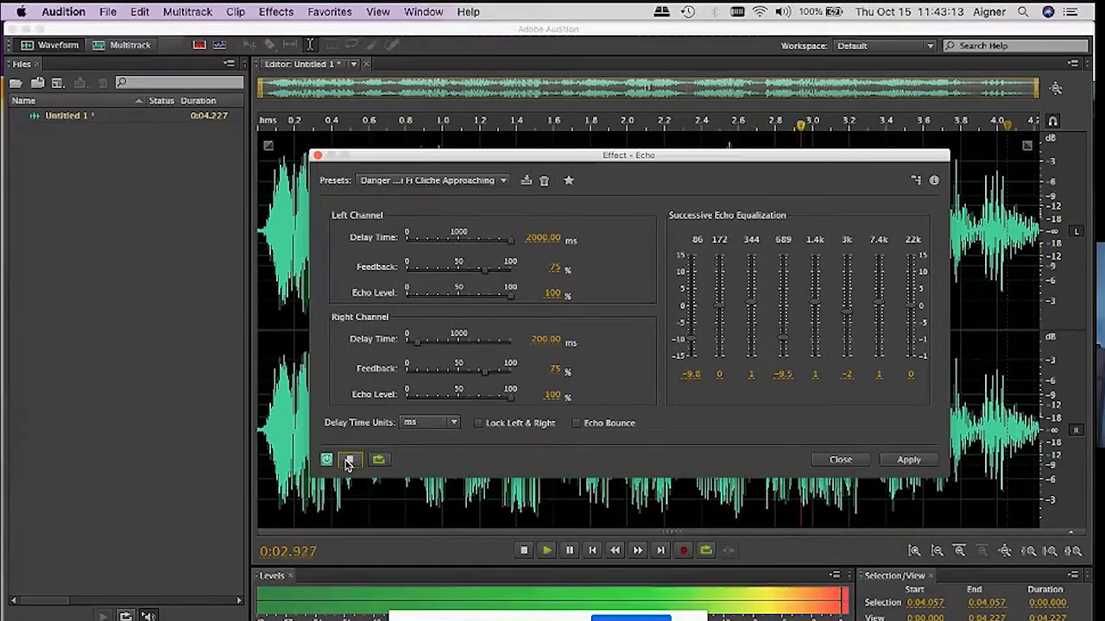
left_click(348, 460)
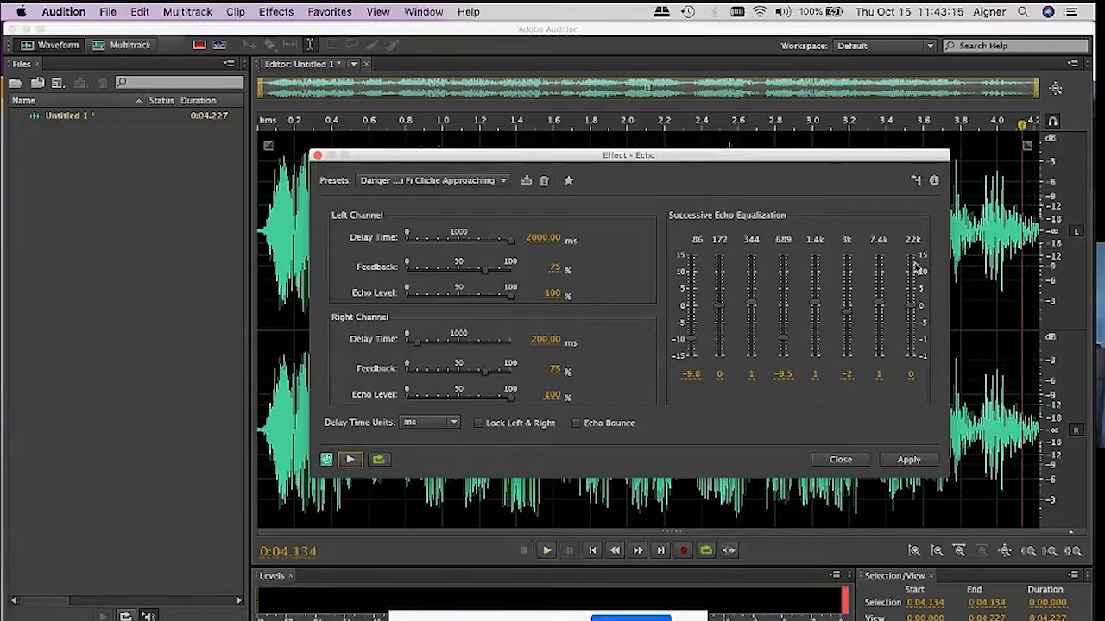
left_click_drag(850, 157, 702, 84)
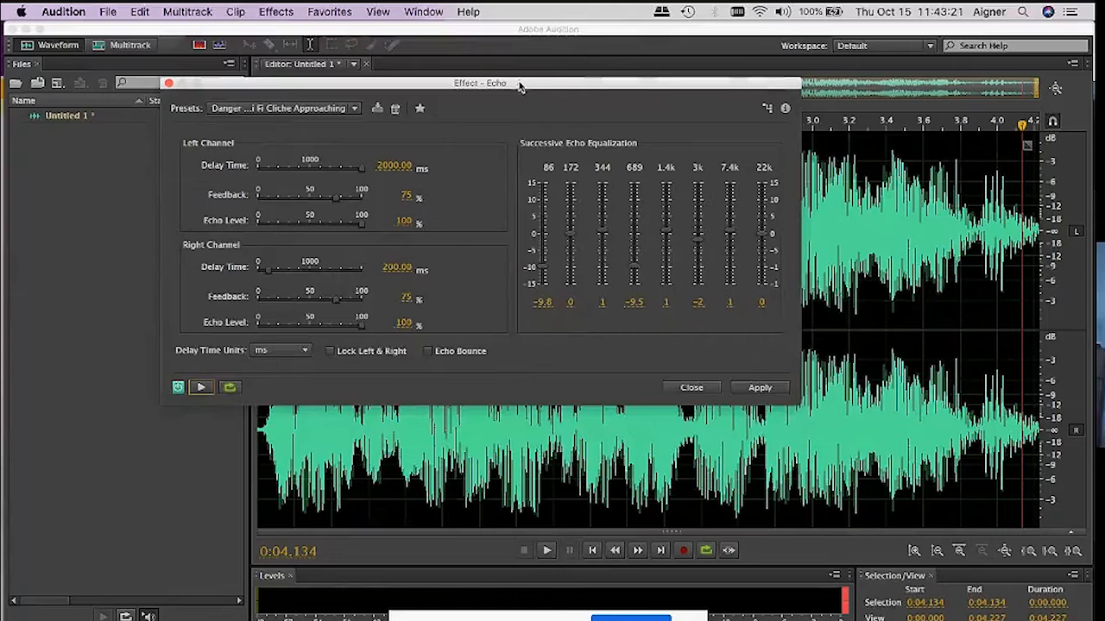
left_click_drag(519, 84, 562, 161)
left_click(734, 466)
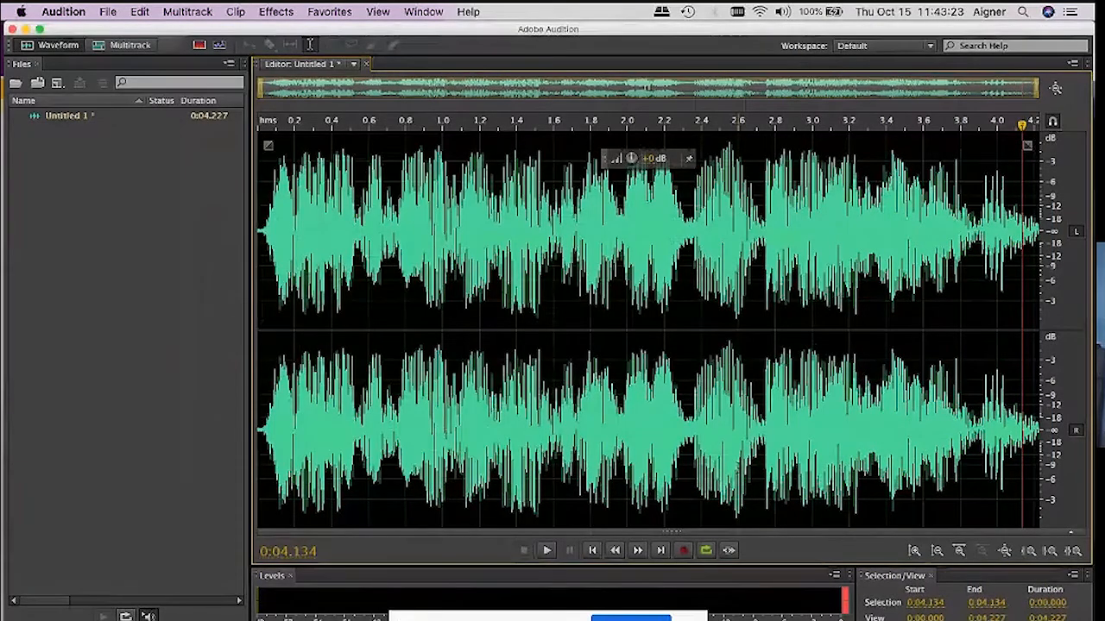
Open the Stretch and Pitch process for the whole recording and move its dialog off the waveform
left_click(276, 11)
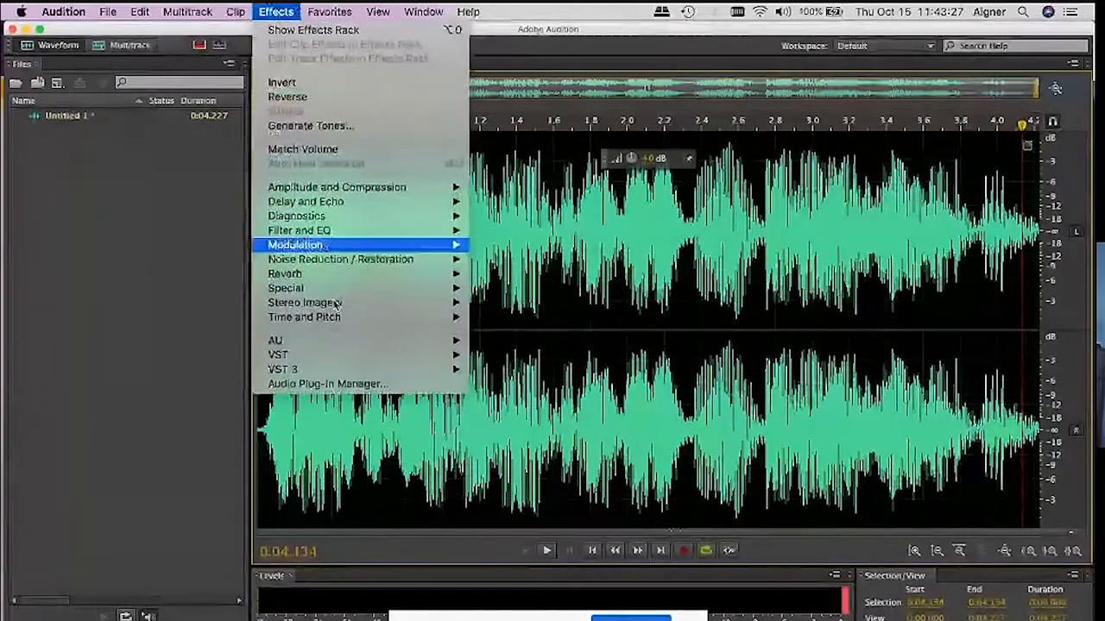
mouse_move(360, 324)
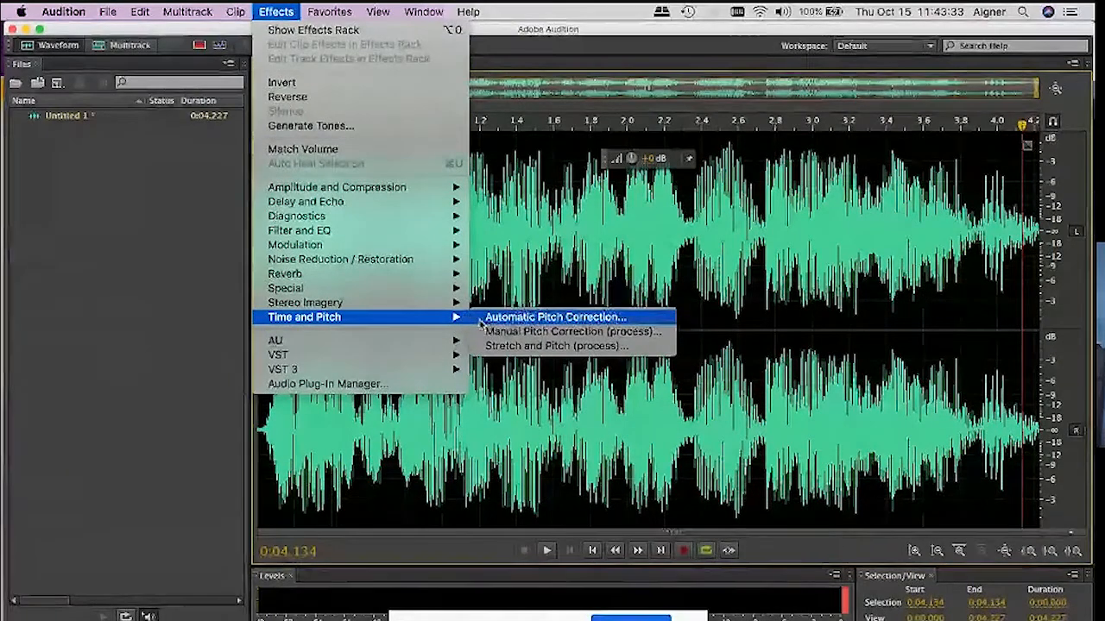
left_click(535, 350)
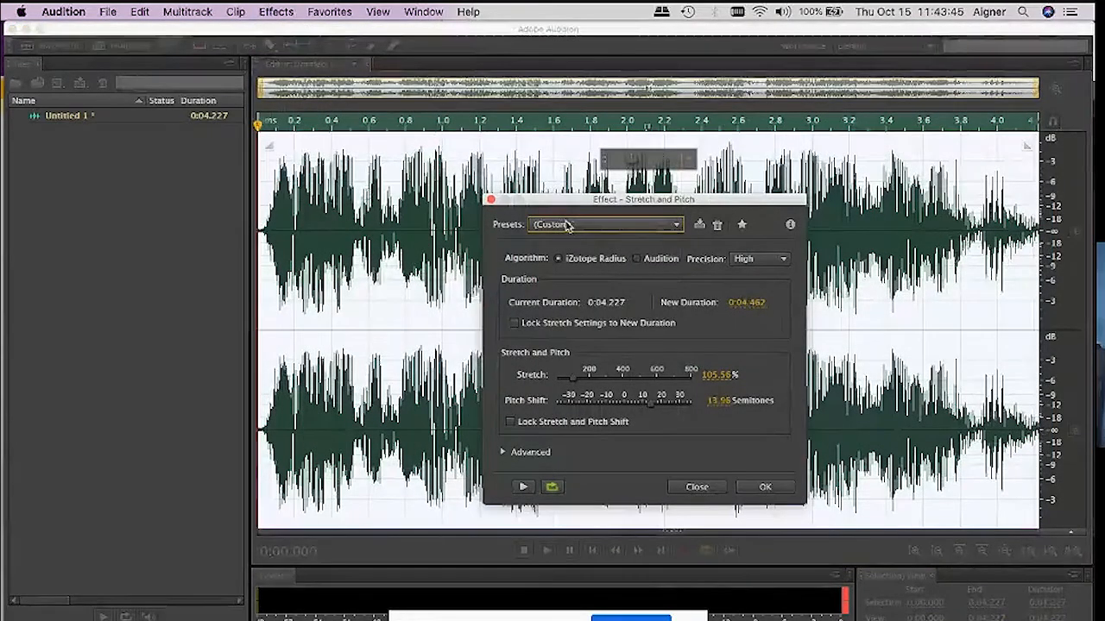
left_click_drag(571, 206, 174, 194)
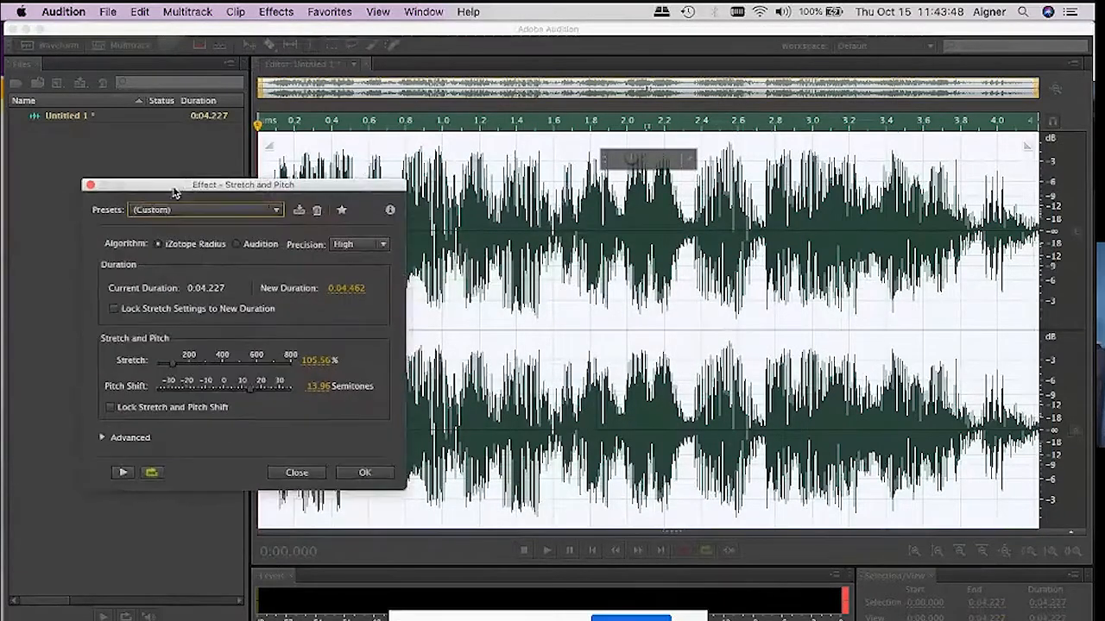
Choose the Double Speed preset for Stretch and Pitch and preview the recording with it
left_click(276, 213)
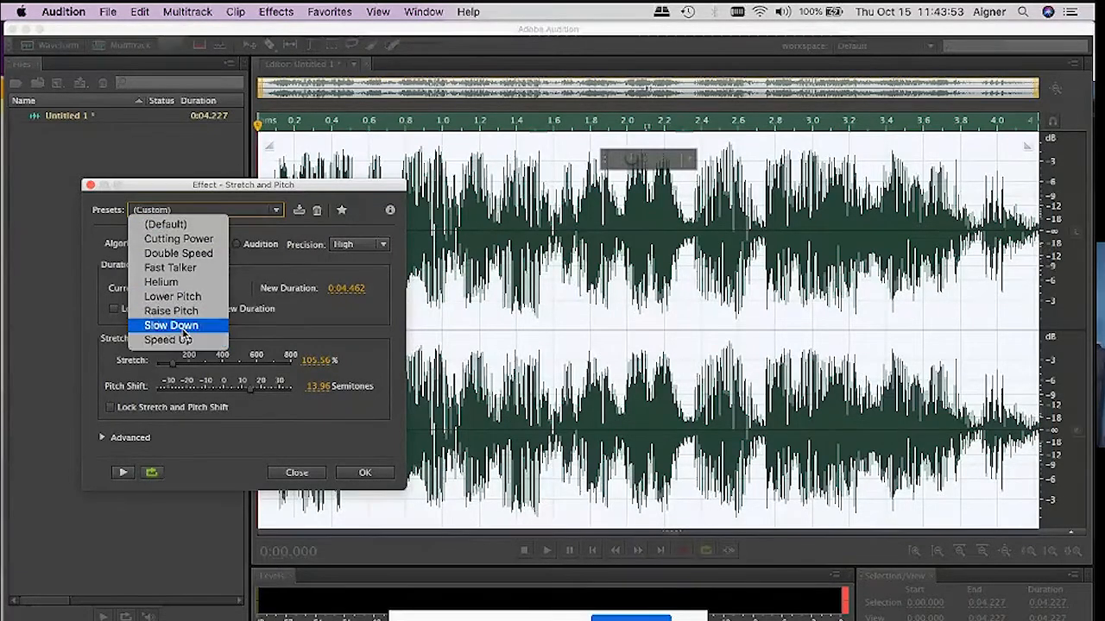
left_click(200, 254)
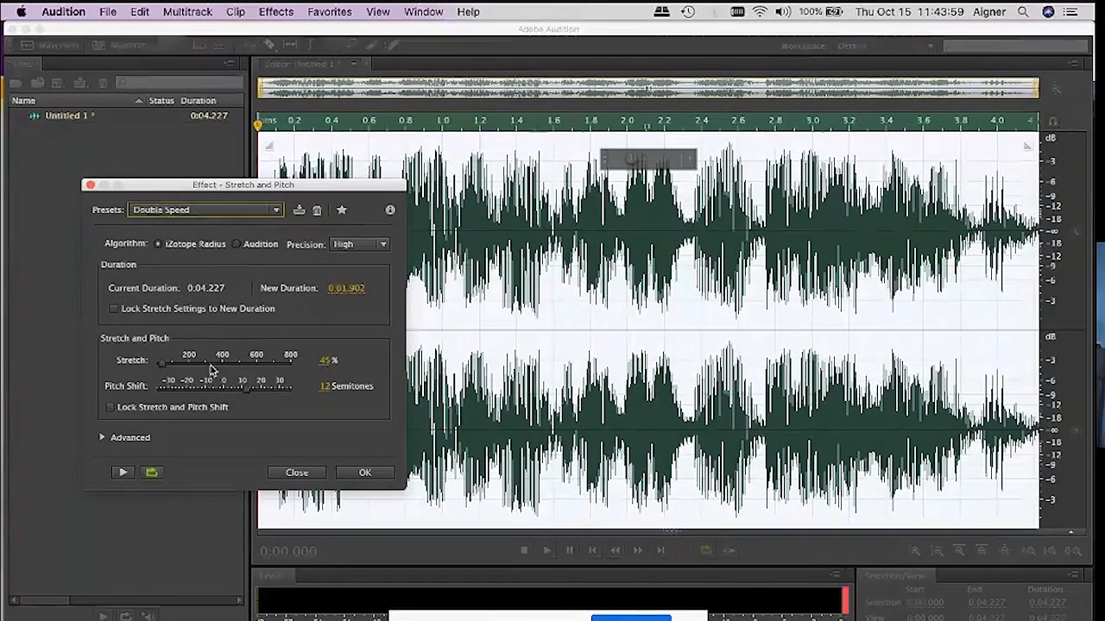
left_click(125, 475)
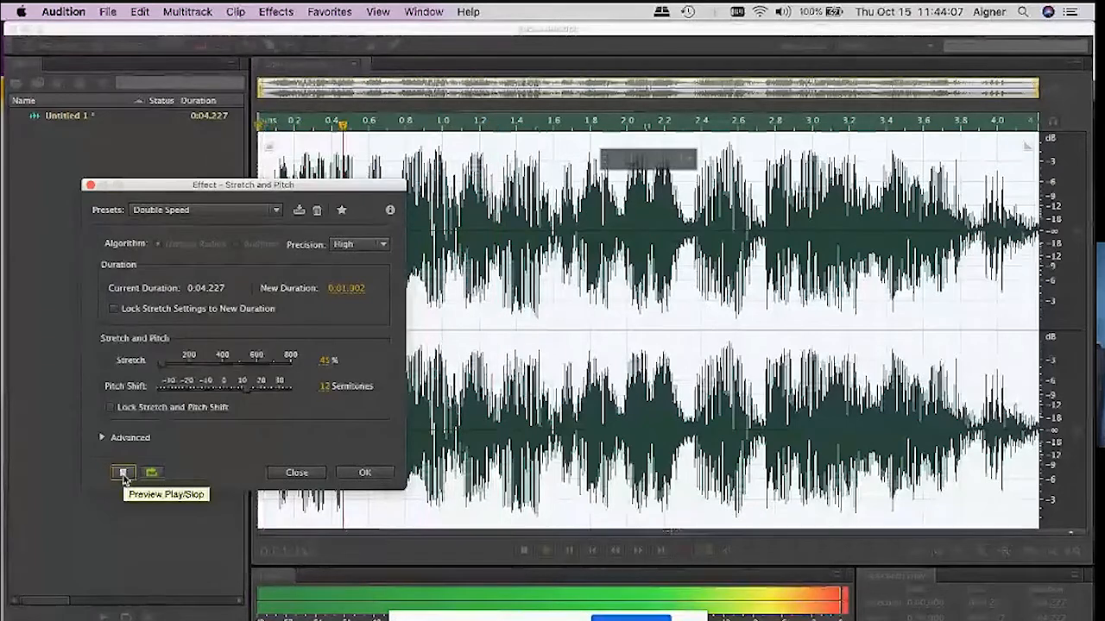
left_click(123, 474)
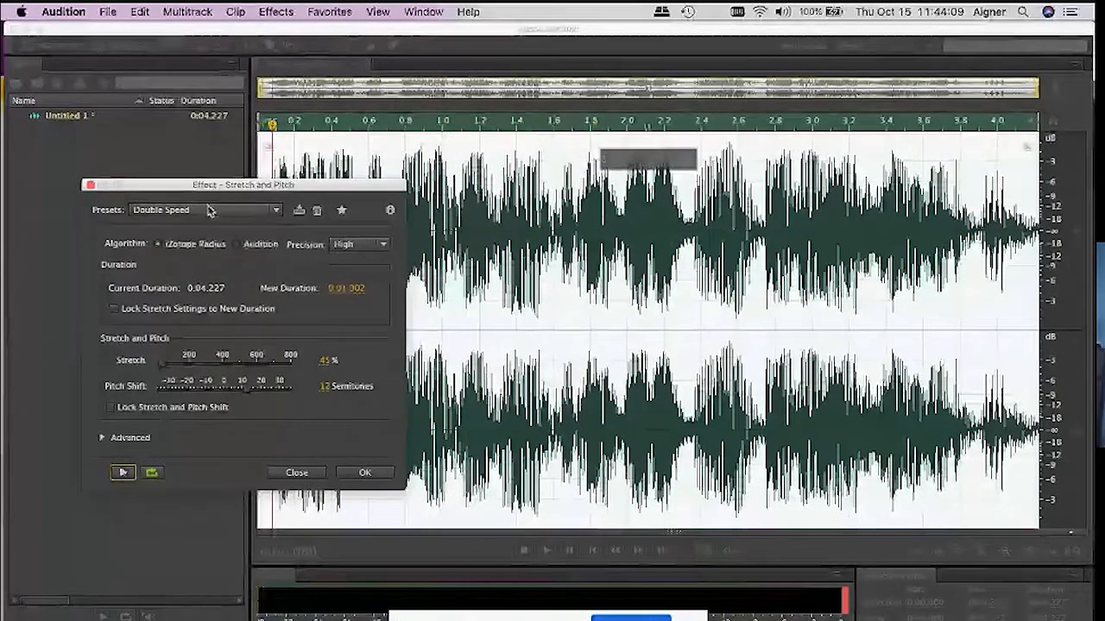
Switch Stretch and Pitch to the Helium preset and preview the recording with it
left_click(255, 212)
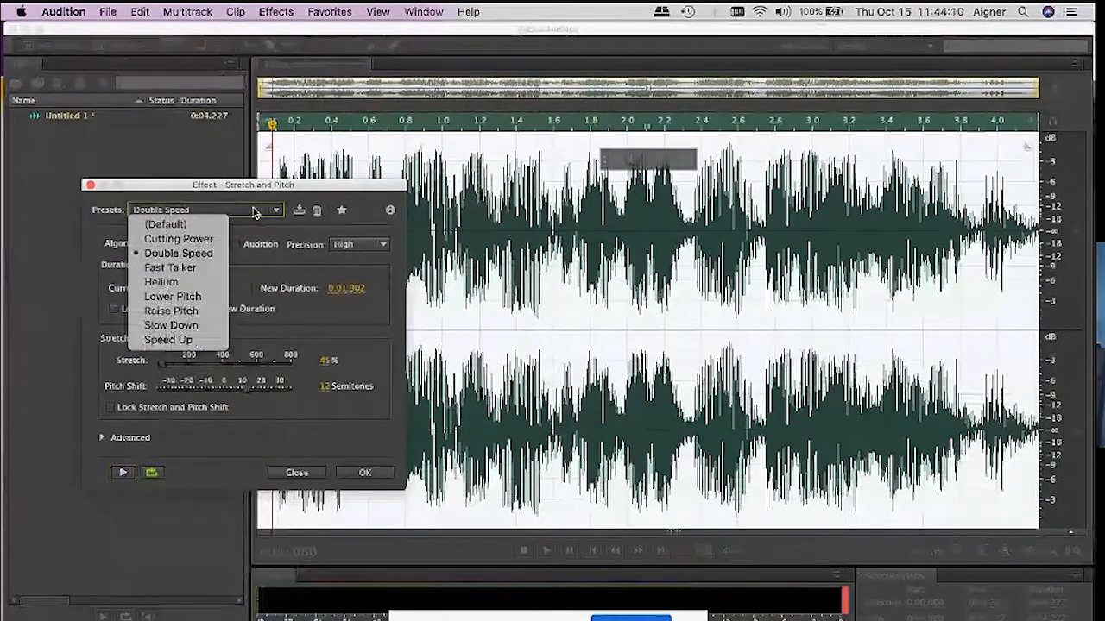
left_click(175, 283)
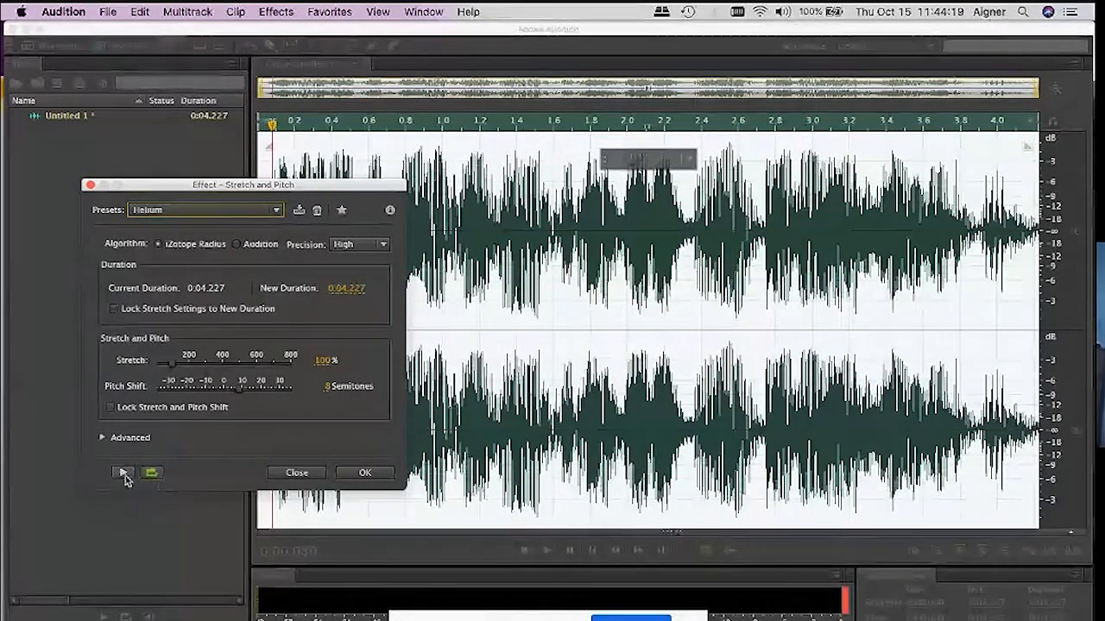
left_click(123, 473)
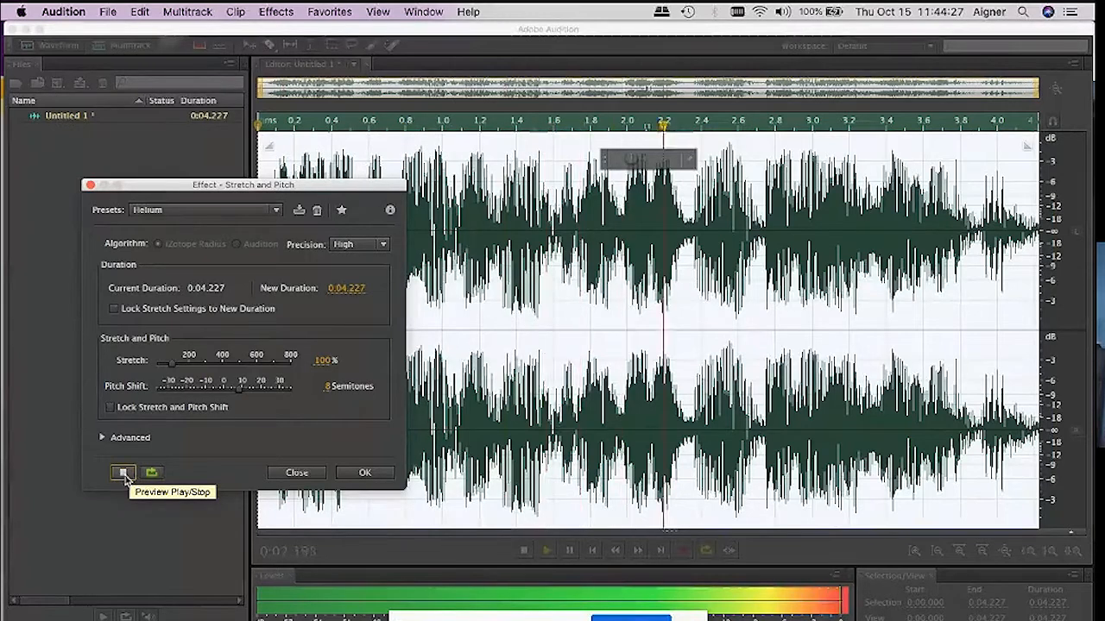
left_click(124, 474)
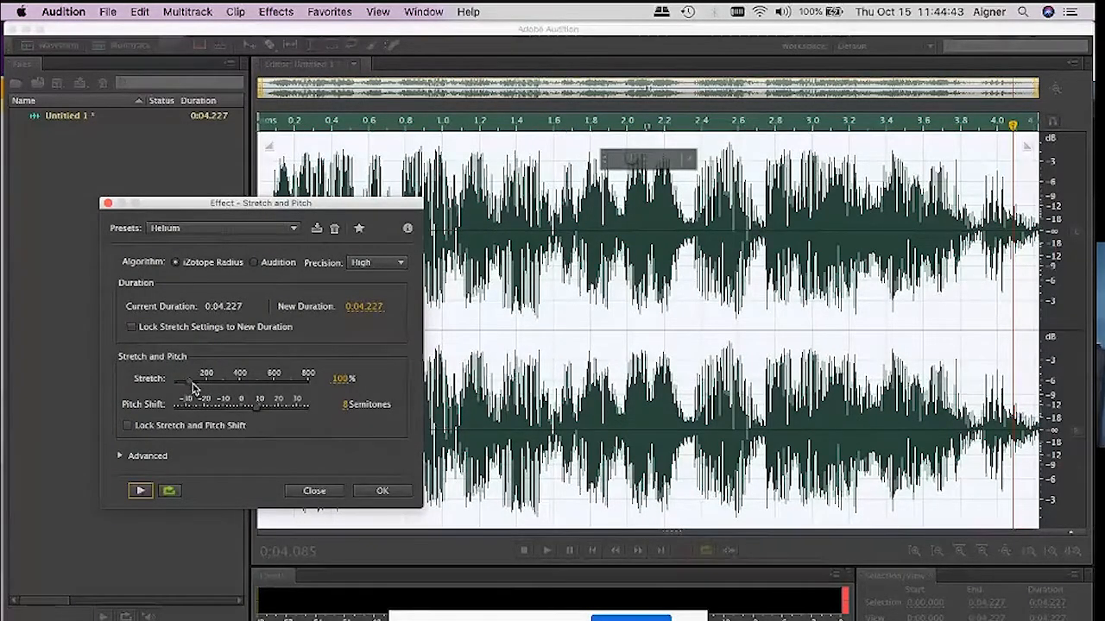
Preview the recording with the stretch reduced to about 64%, and again with it raised to about 389%
left_click_drag(191, 388, 185, 388)
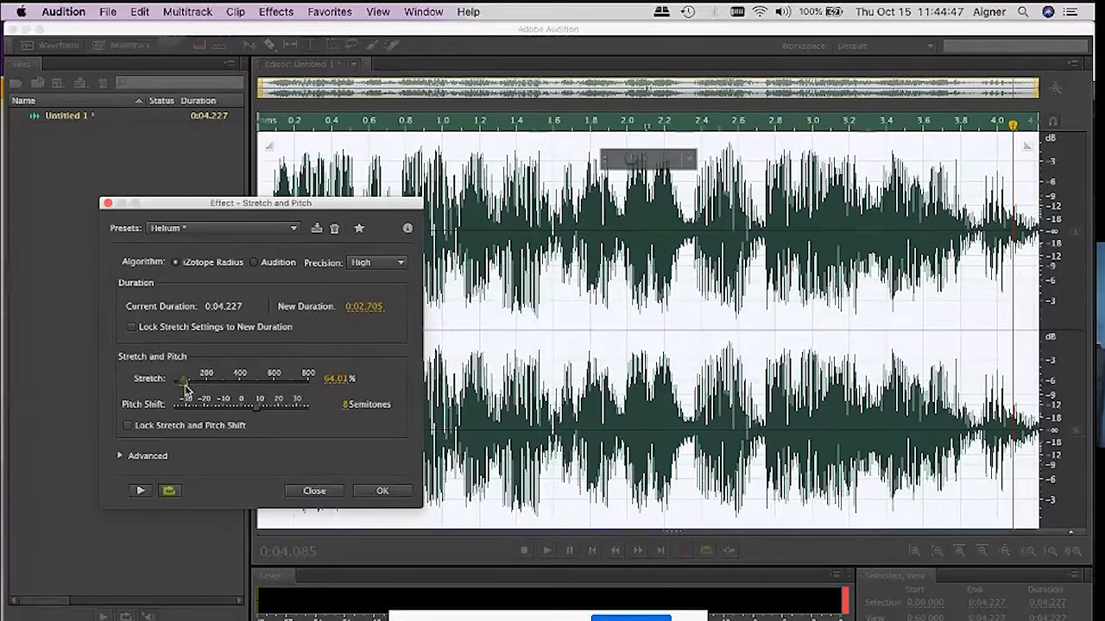
left_click(142, 491)
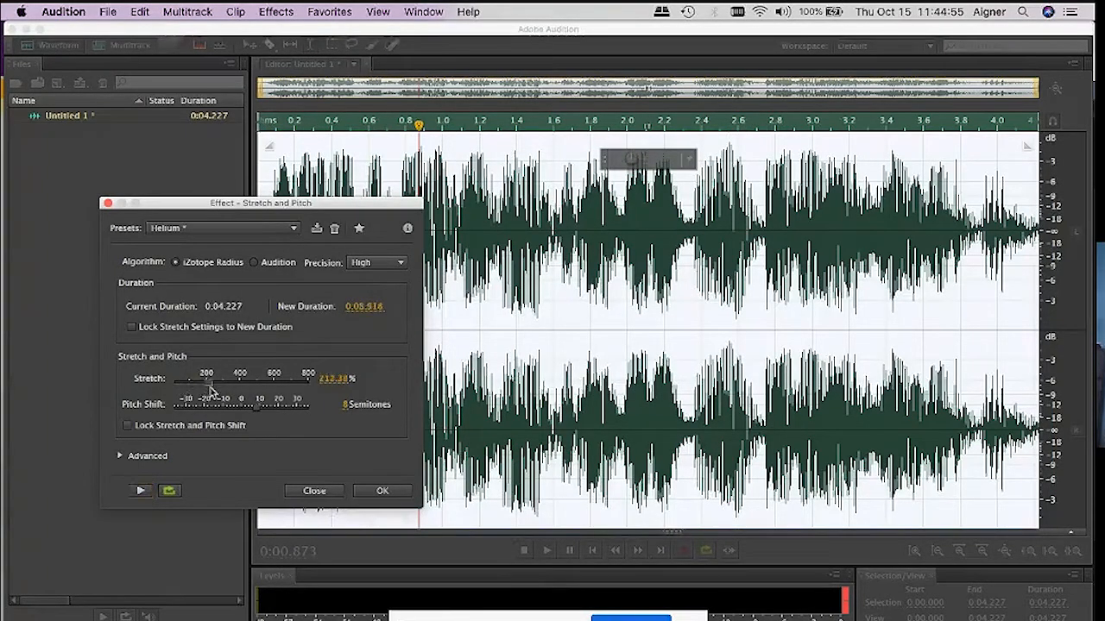
left_click_drag(212, 390, 235, 391)
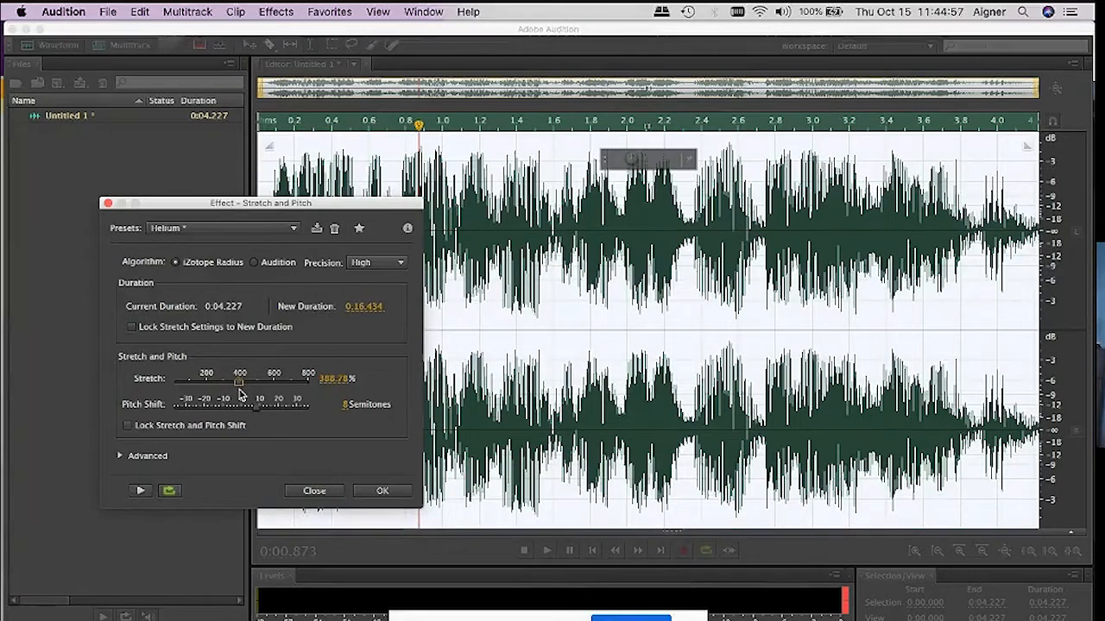
left_click(139, 492)
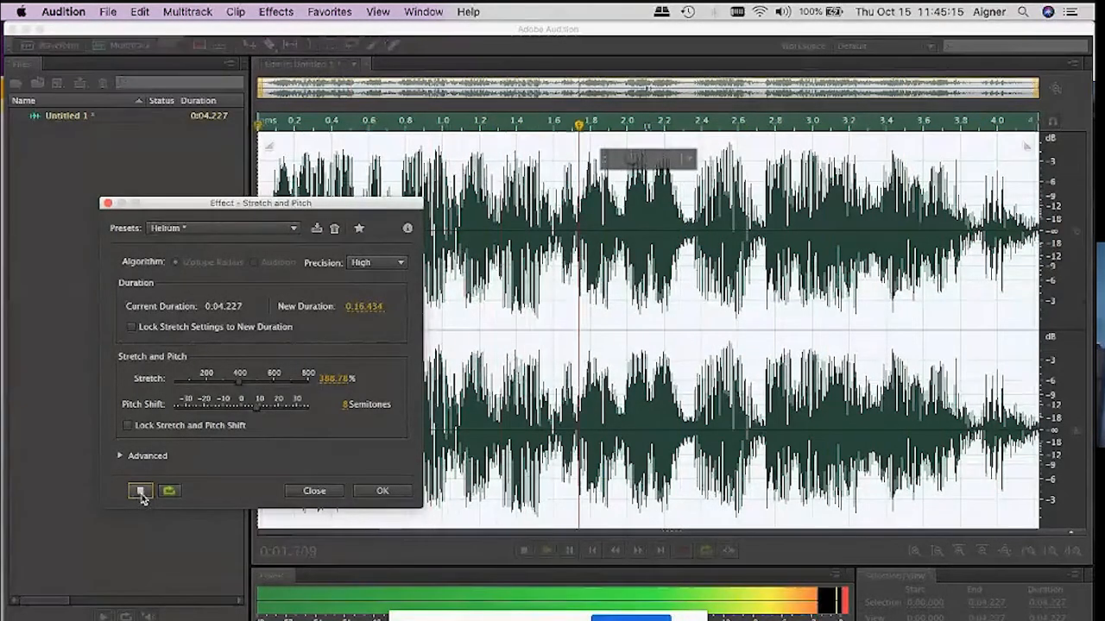
left_click(140, 490)
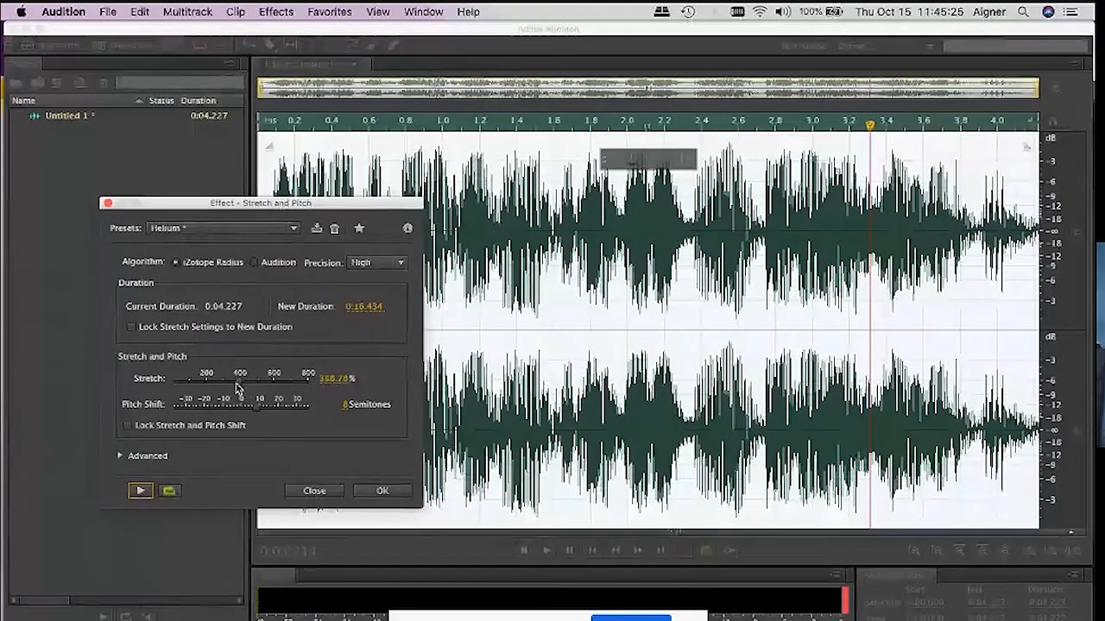
Set the stretch to about 308% and the pitch shift to about 20 semitones, and preview the recording
left_click_drag(242, 388, 224, 390)
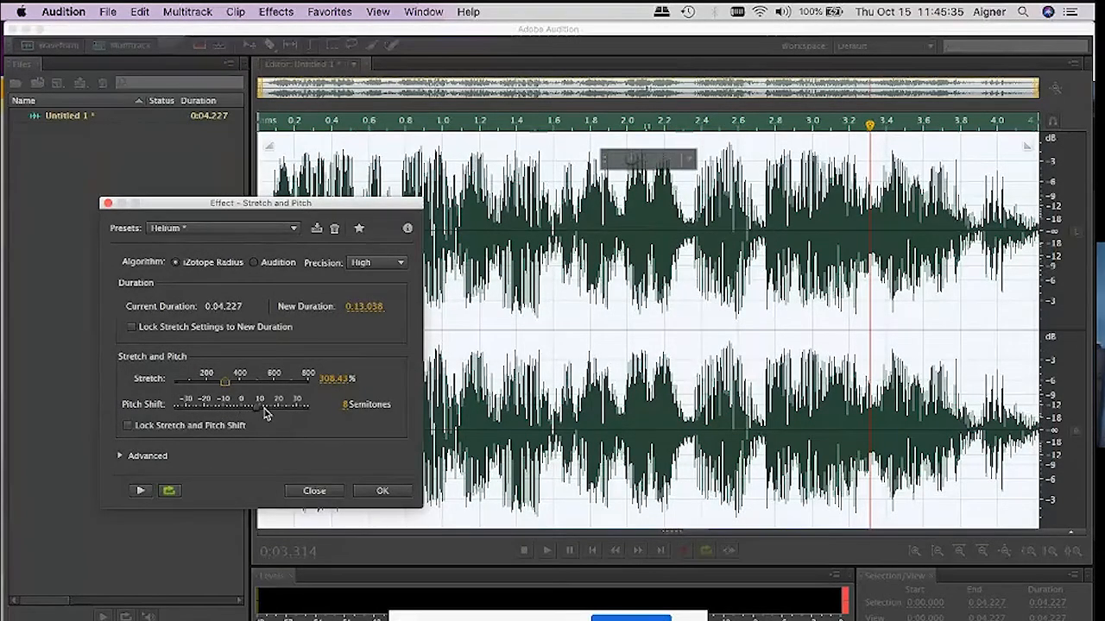
left_click_drag(265, 413, 279, 413)
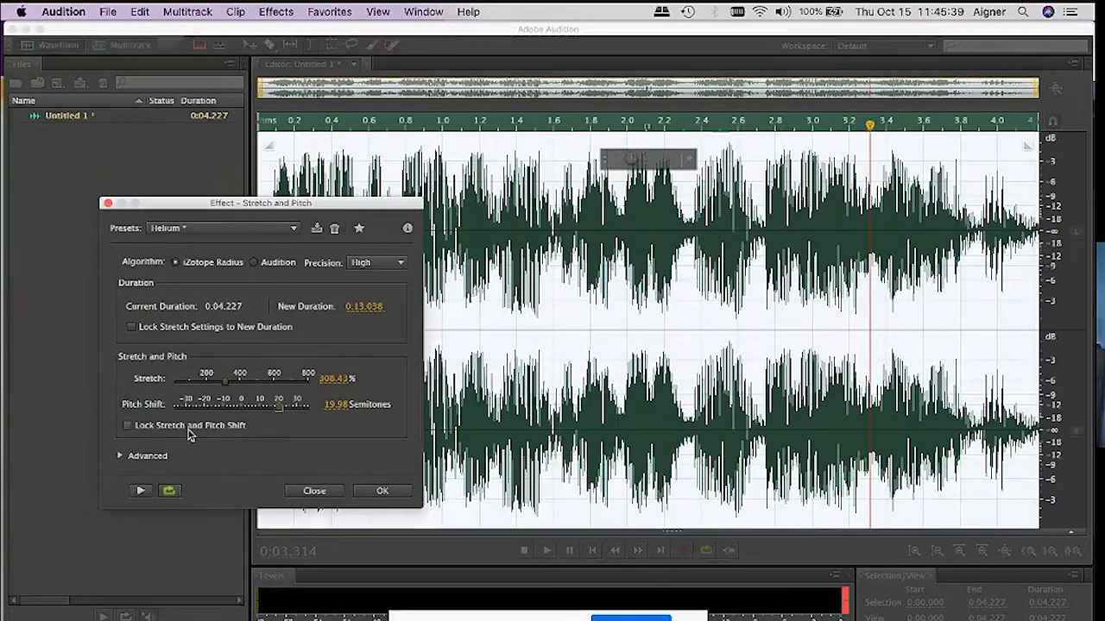
left_click(141, 492)
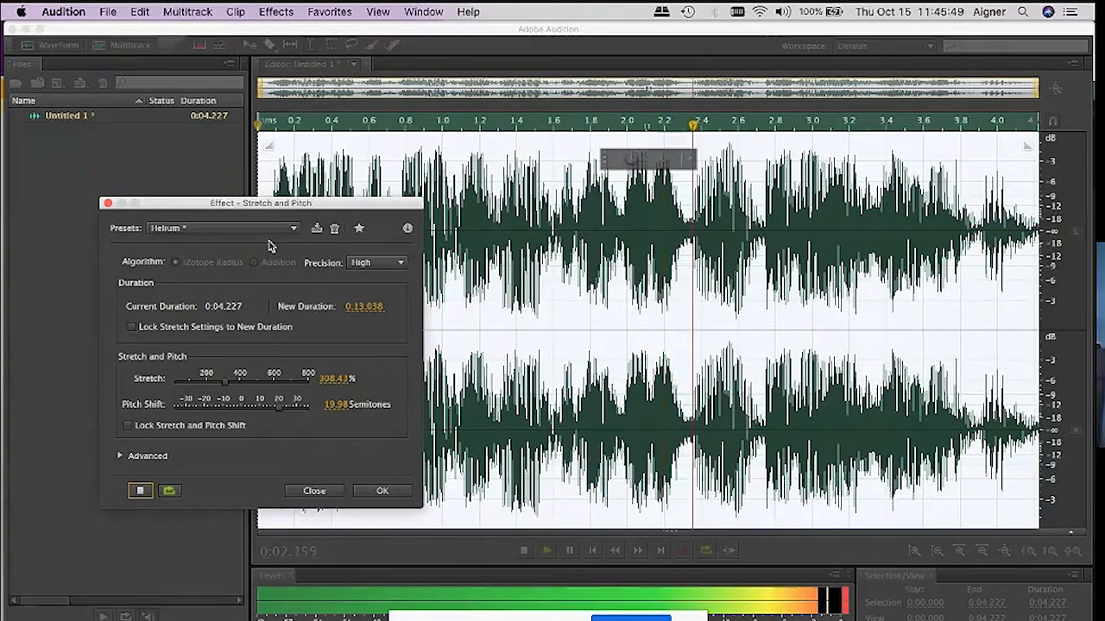
left_click(140, 490)
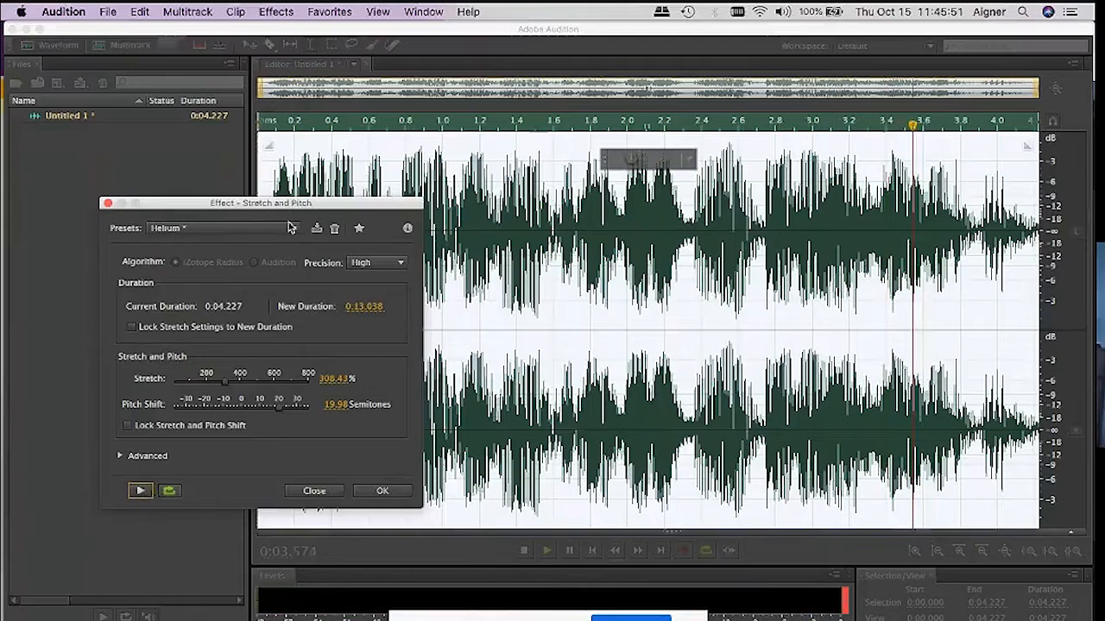
Reset to the Default preset, set the stretch to about 187% and the pitch shift to about 8 semitones, and preview the recording
left_click(226, 228)
left_click(229, 245)
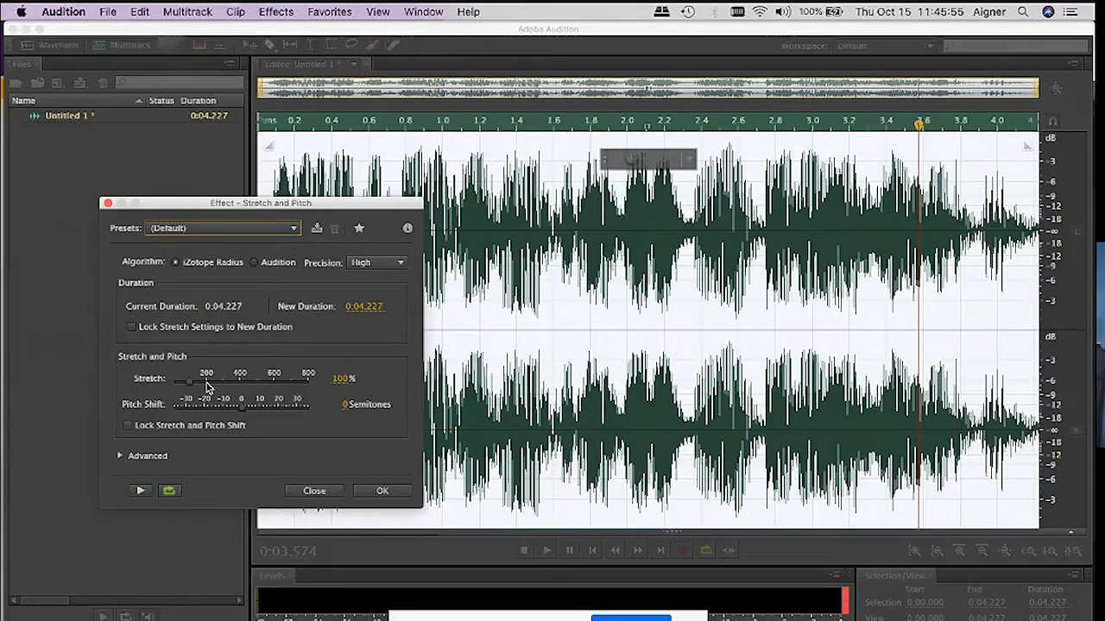
left_click_drag(190, 382, 205, 386)
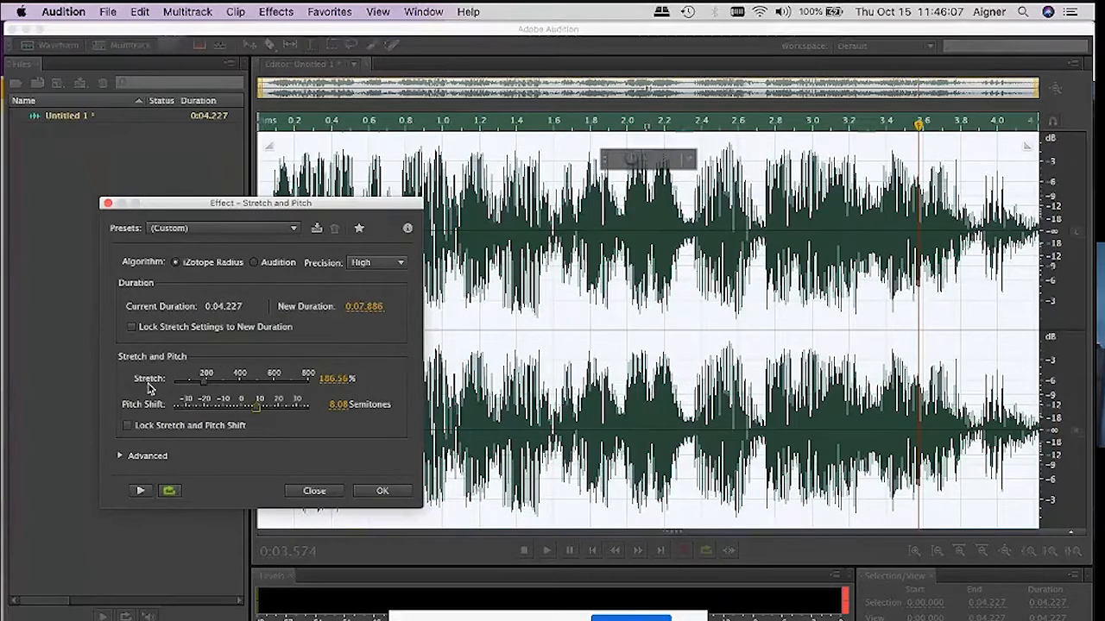
left_click(141, 491)
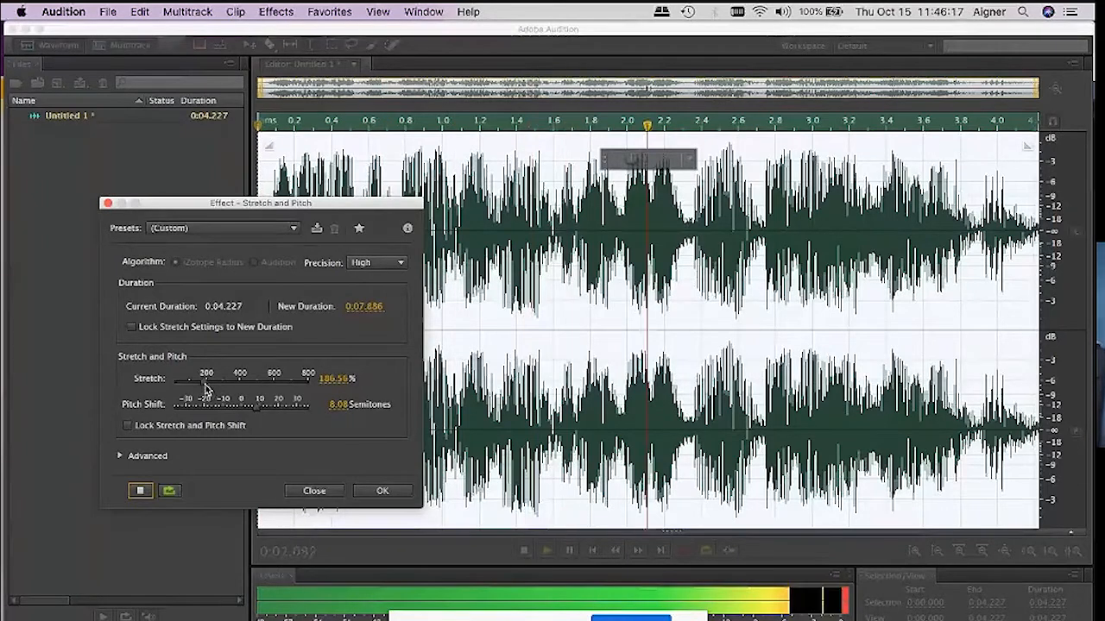
Reduce the stretch to about 107% and raise the pitch shift to about 17 semitones while previewing the recording
left_click_drag(205, 391, 191, 389)
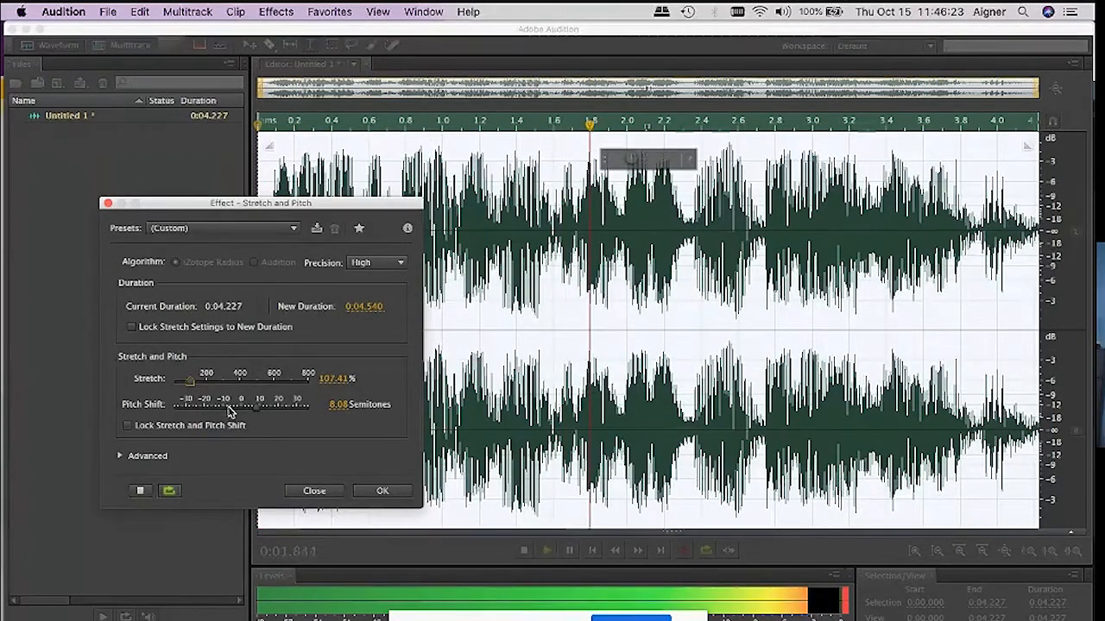
left_click(141, 491)
left_click_drag(256, 406, 271, 414)
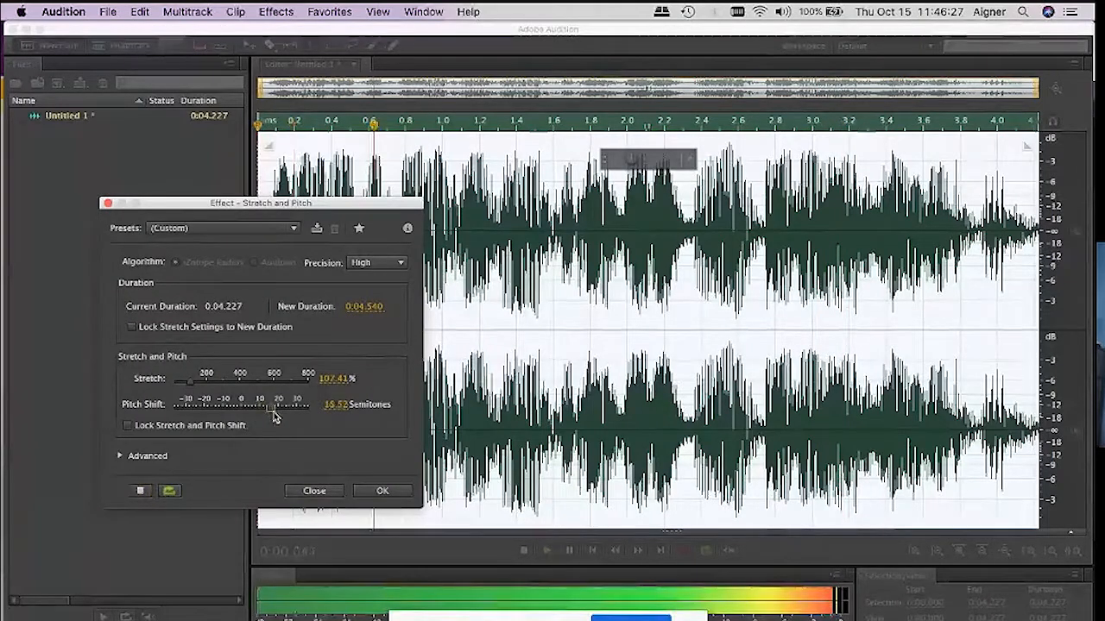
left_click(142, 492)
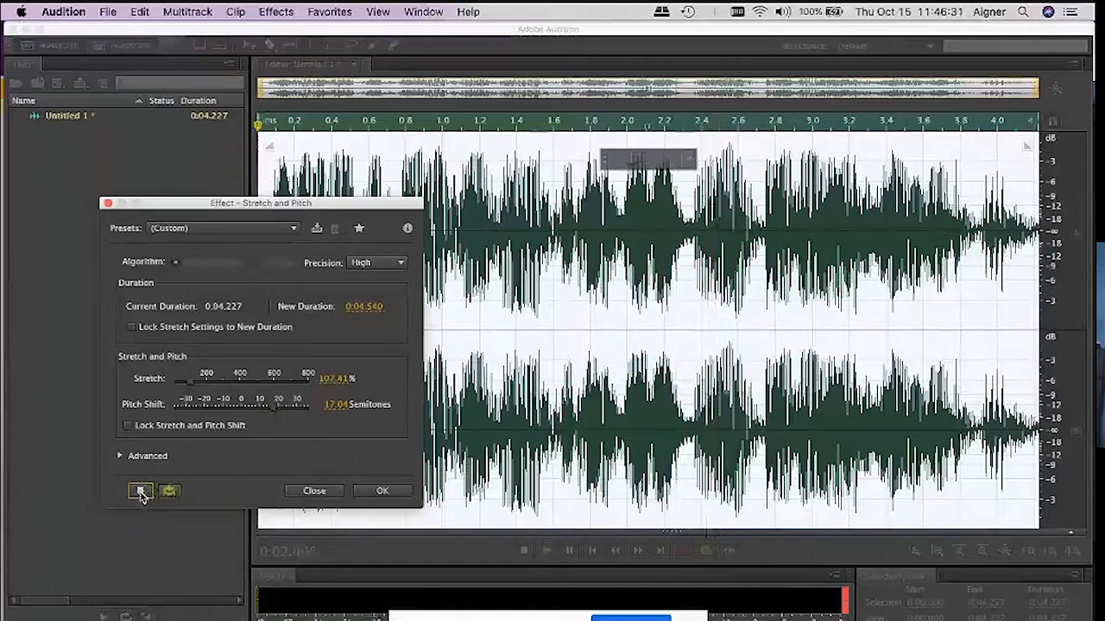
left_click(142, 492)
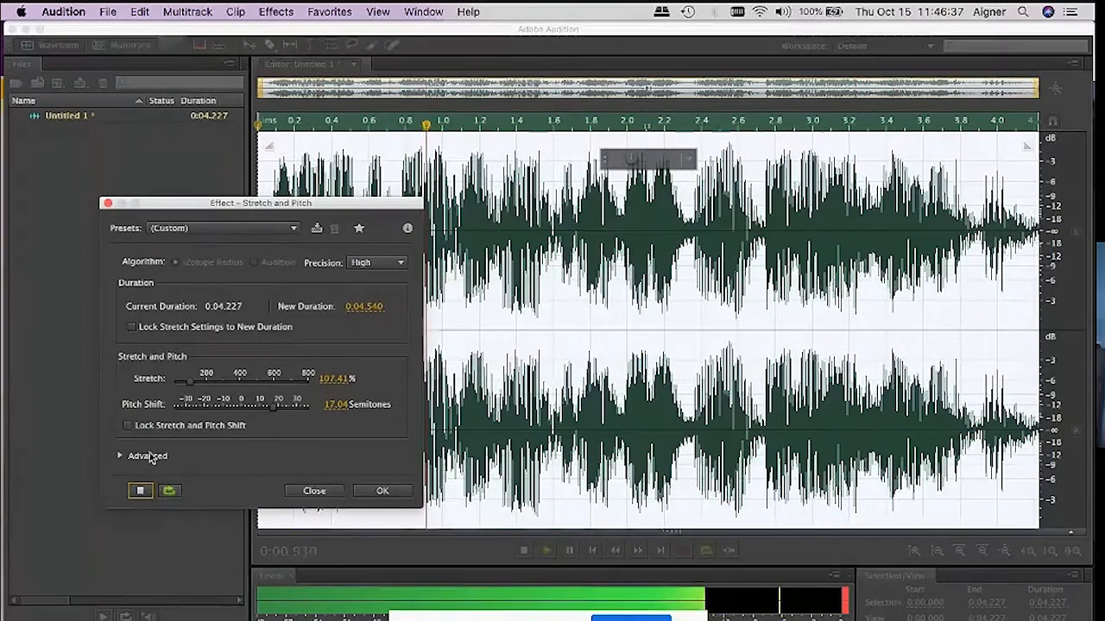
left_click(140, 490)
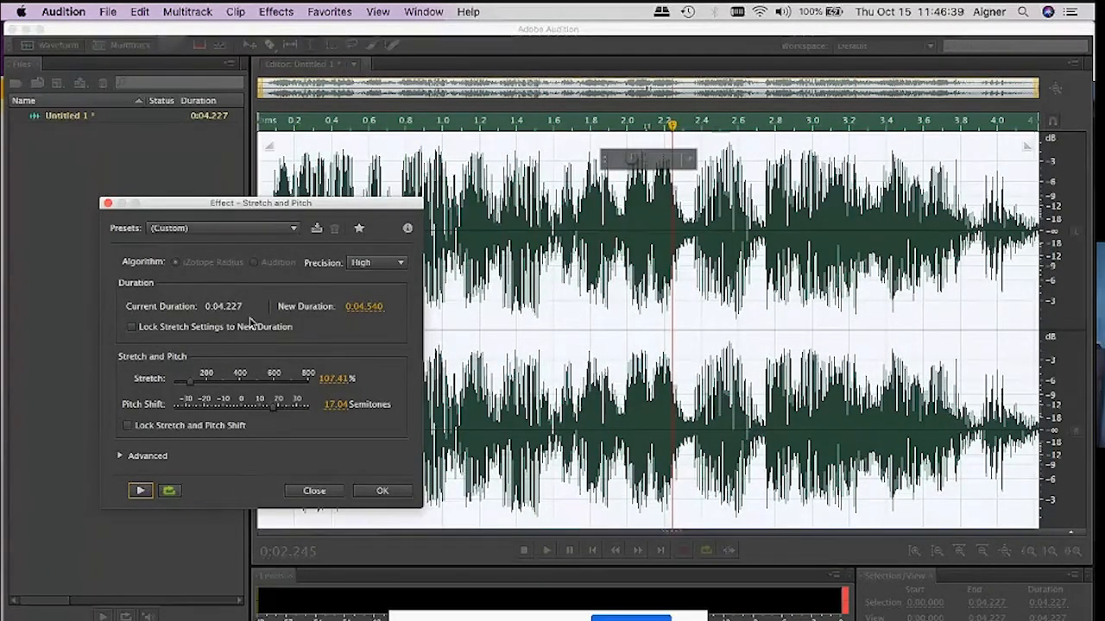
Lower the pitch shift to about -9 semitones, set the stretch to 100%, and preview the recording
left_click_drag(195, 386, 192, 390)
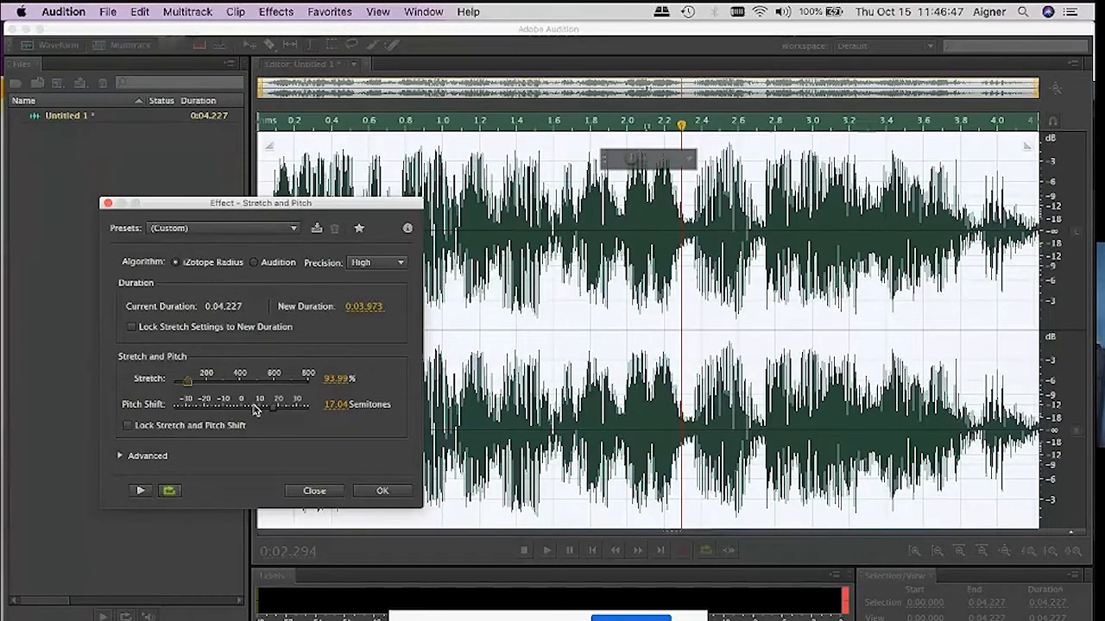
left_click_drag(243, 411, 226, 413)
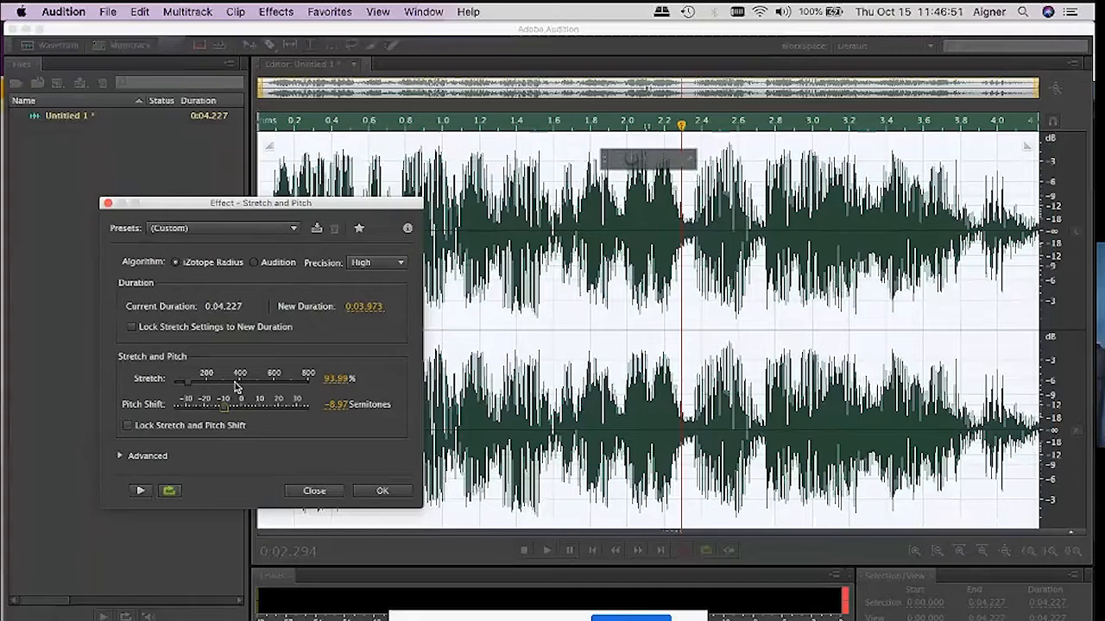
left_click(328, 380)
type("100")
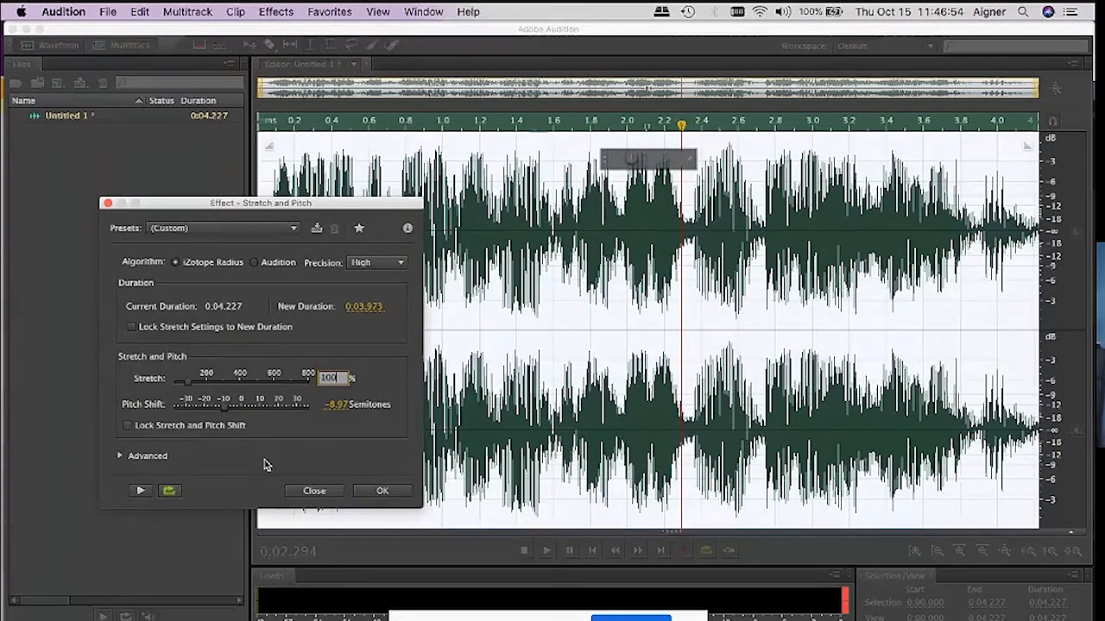
key("Return")
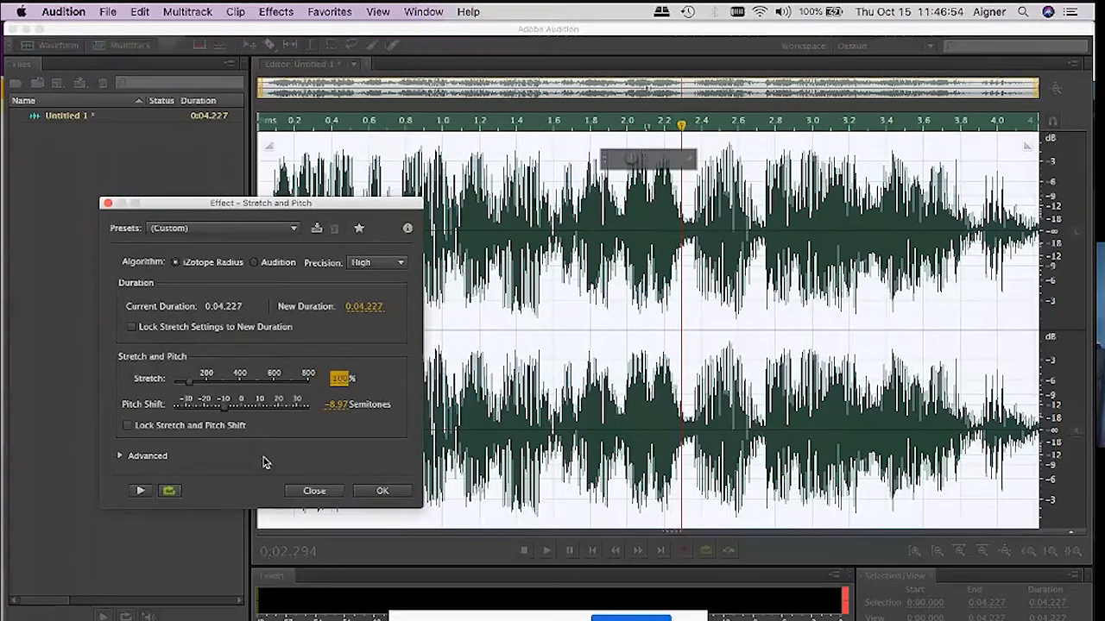
left_click(142, 494)
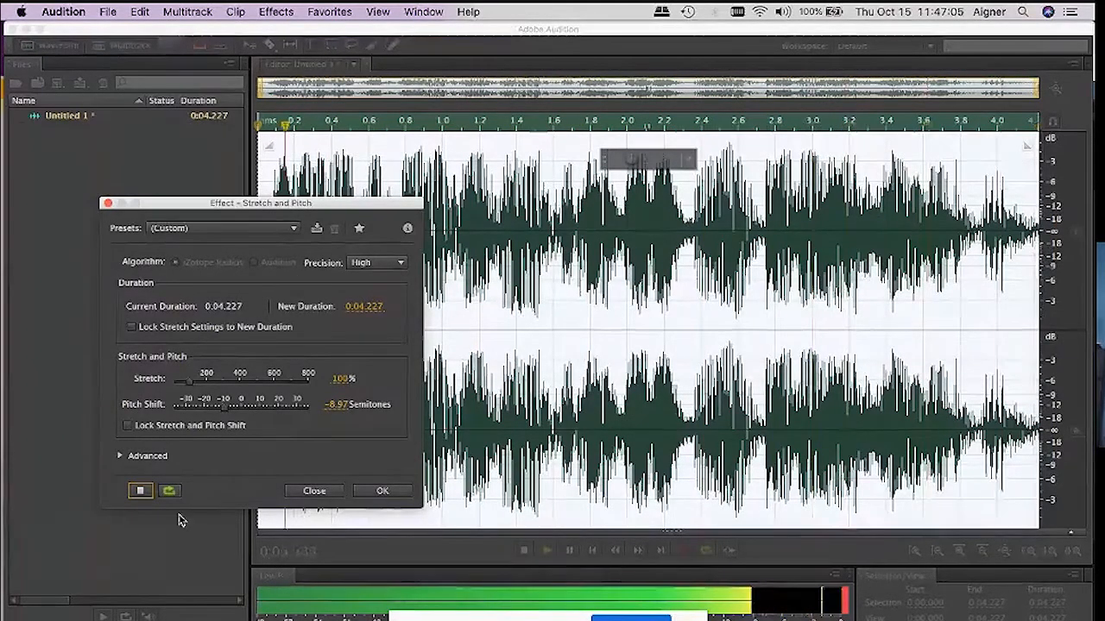
left_click(141, 490)
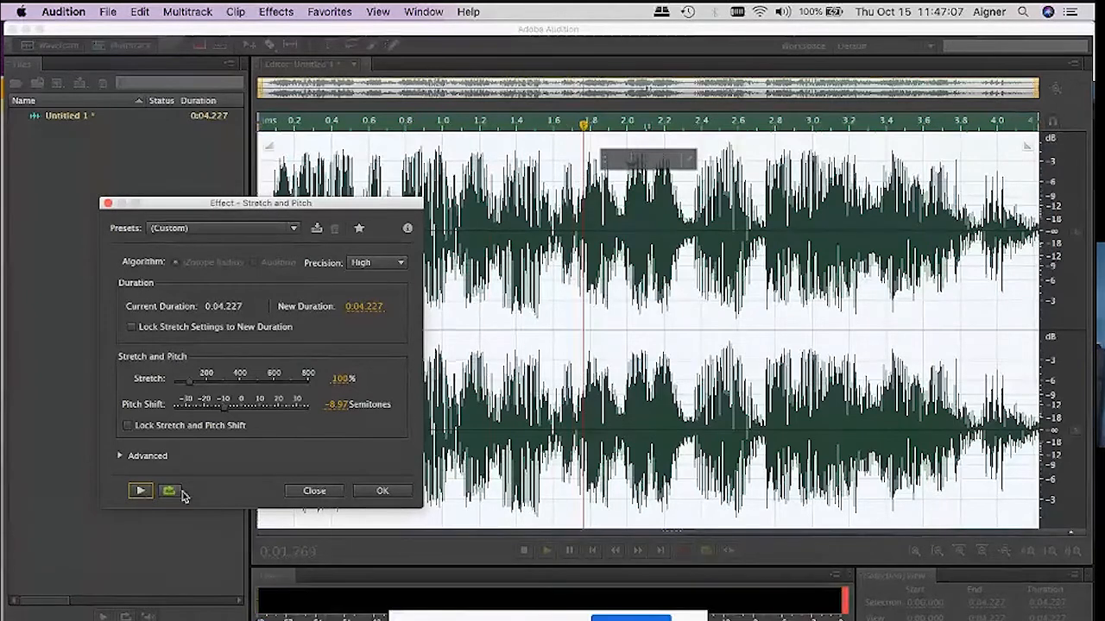
Lower the pitch shift to about -13.7 semitones with the stretch at about 103%, and preview the recording
left_click_drag(225, 412, 211, 414)
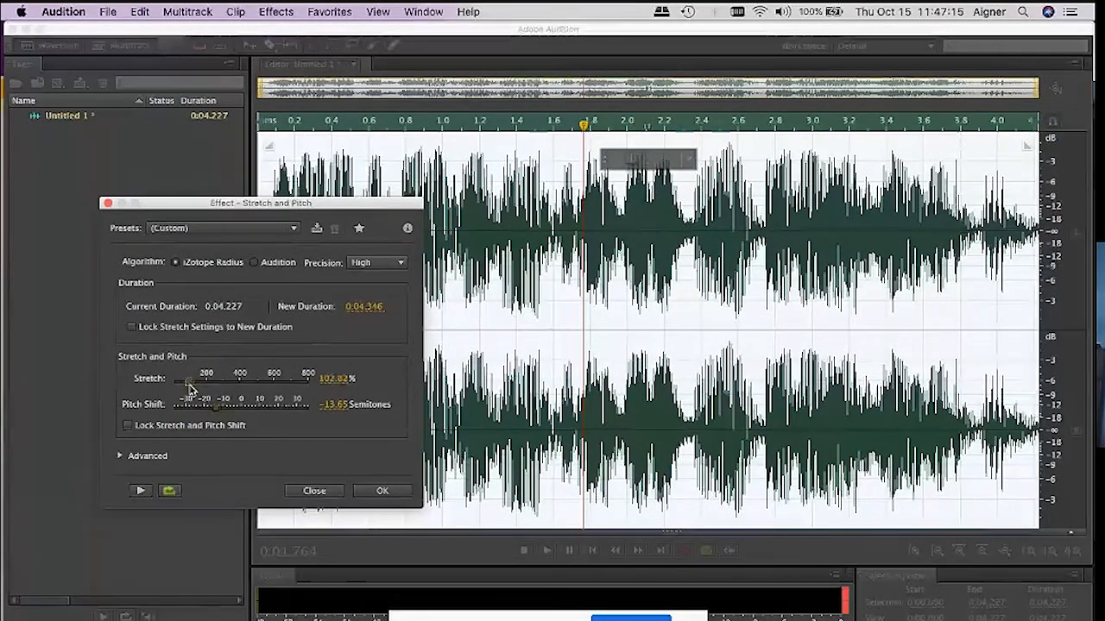
left_click(140, 491)
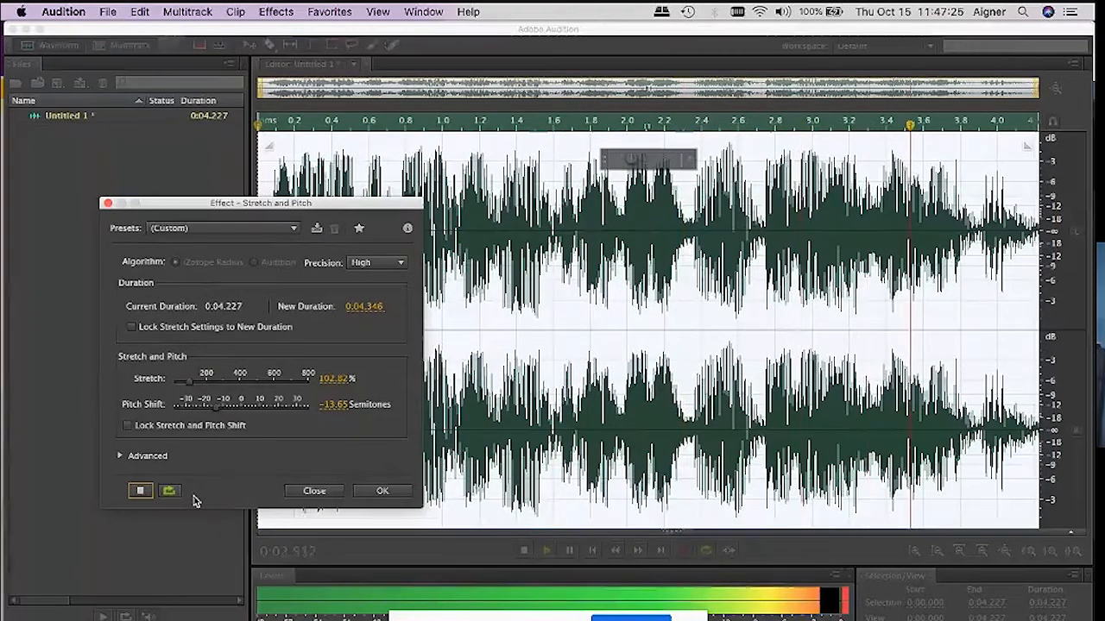
left_click(141, 492)
Raise the pitch shift to about 3 semitones and look through the Stretch and Pitch presets without choosing one
left_click_drag(257, 412, 250, 411)
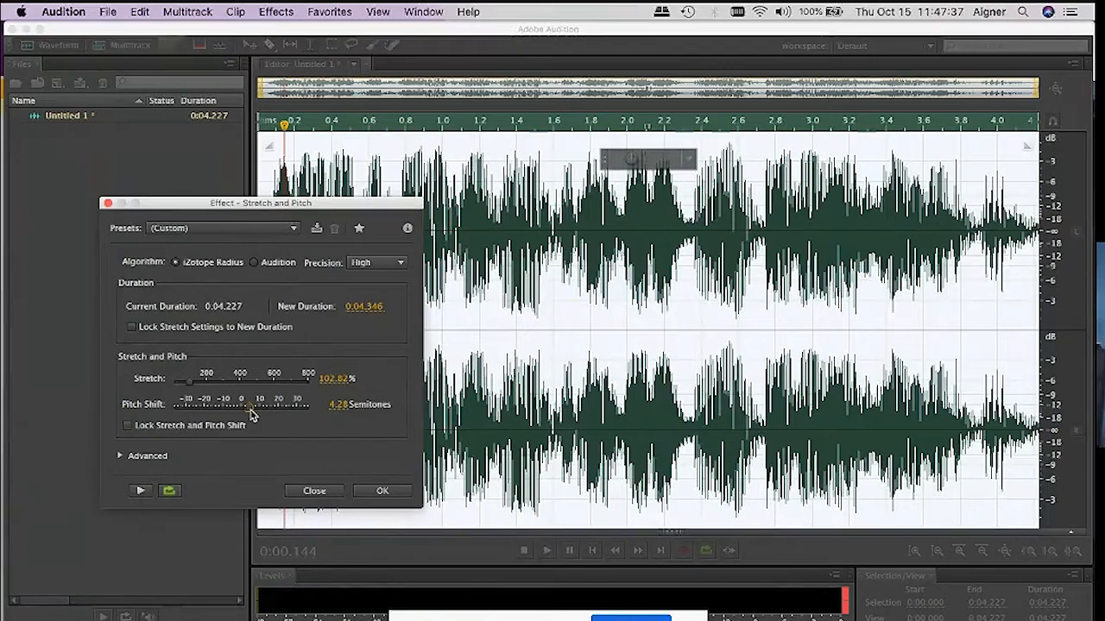
left_click_drag(249, 412, 247, 412)
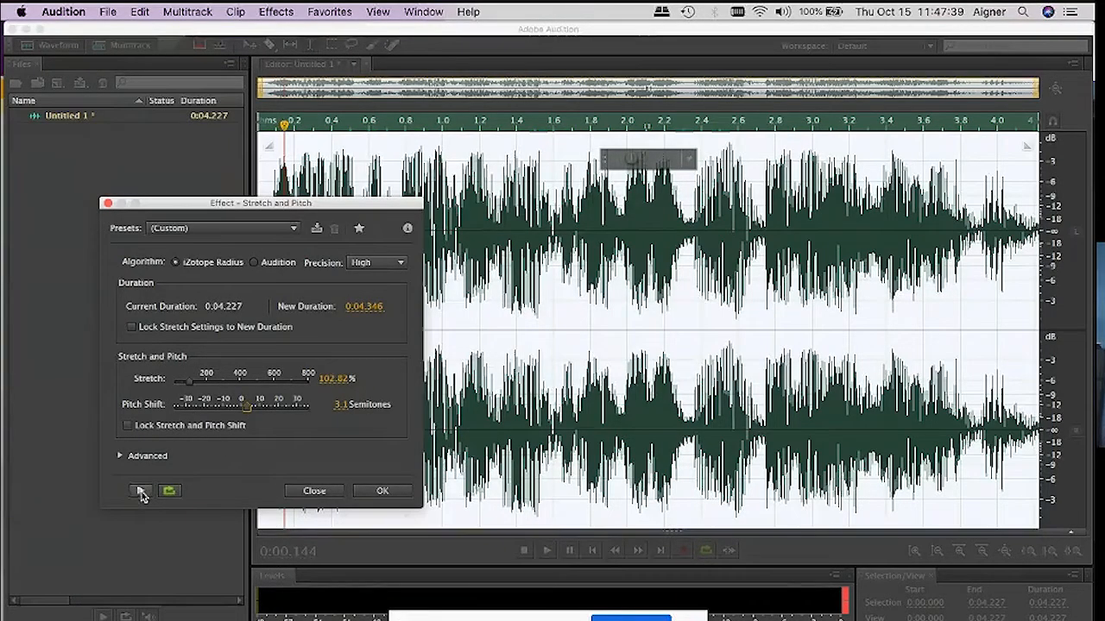
left_click(293, 230)
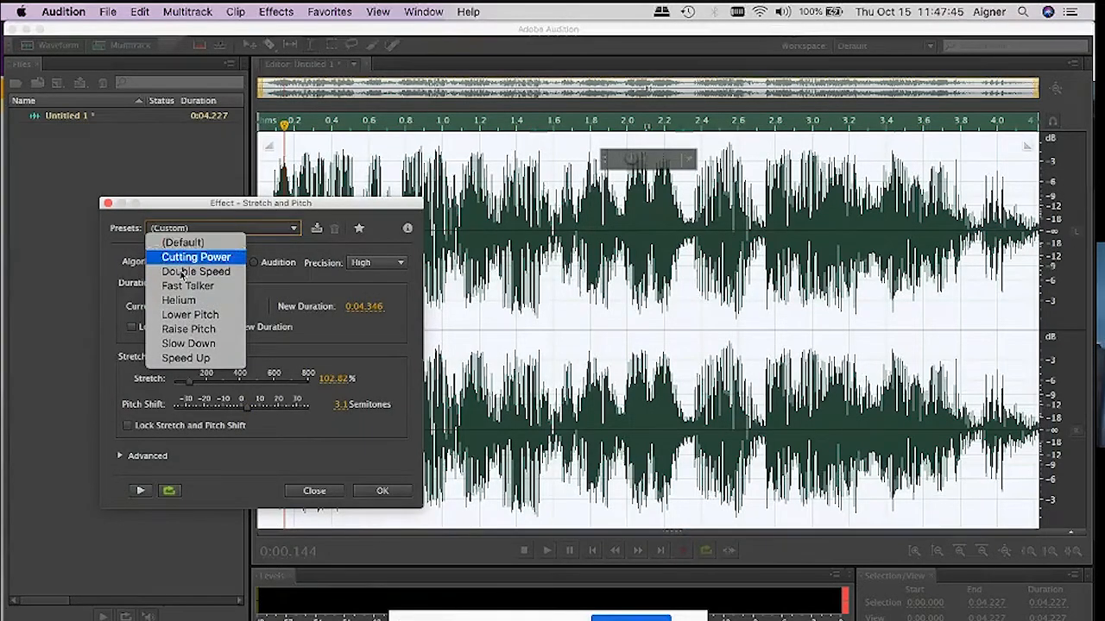
left_click(110, 283)
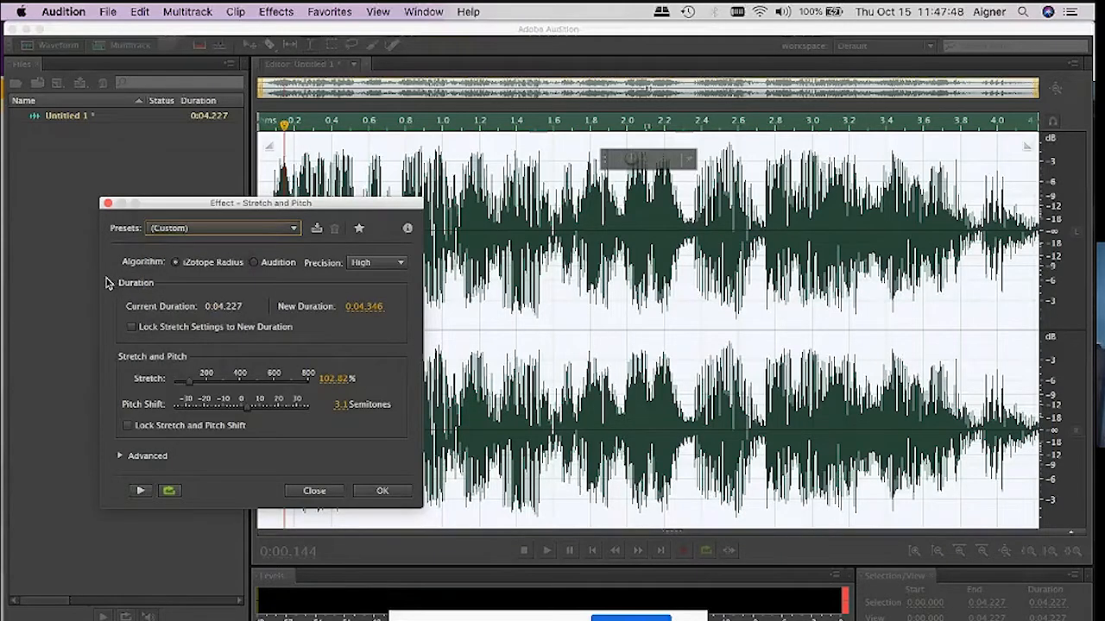
Close the Stretch and Pitch effect without applying it and clear the waveform selection
left_click(314, 492)
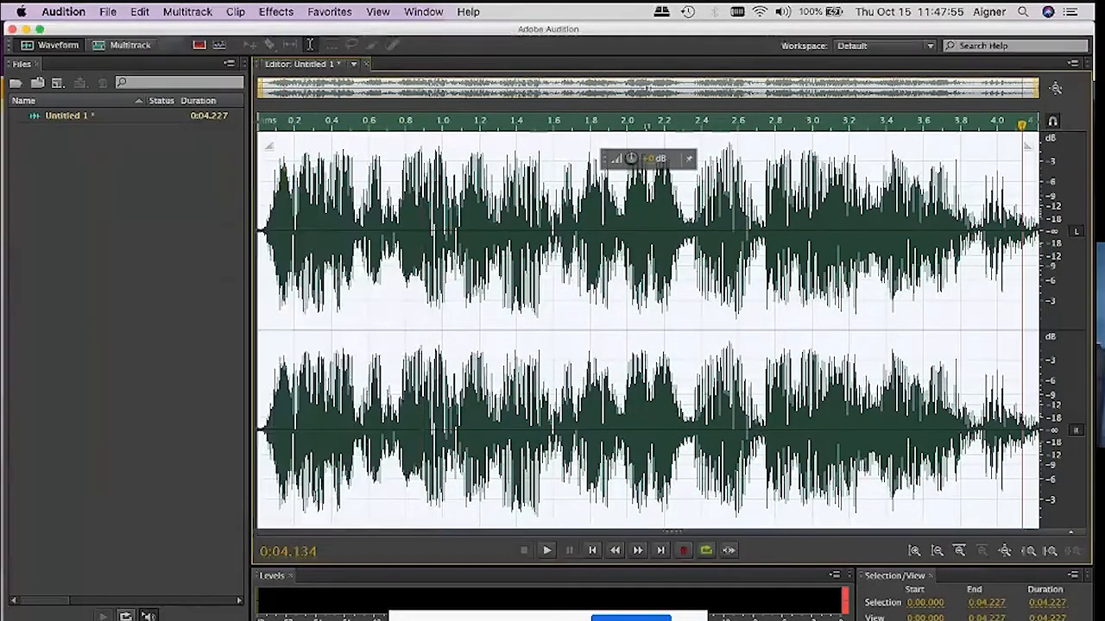
left_click(681, 285)
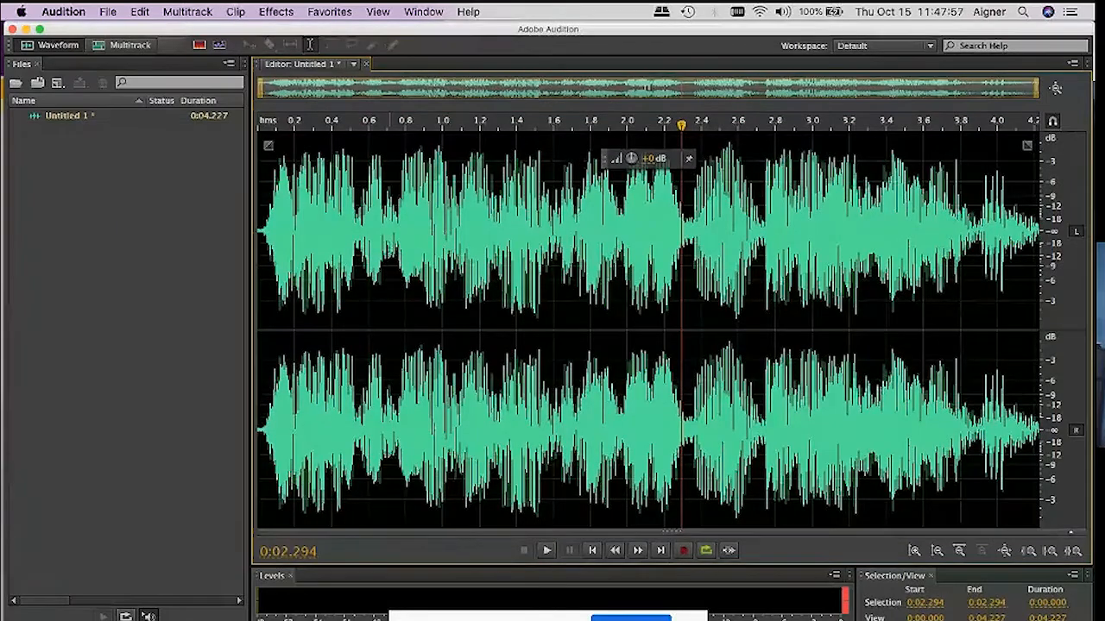
Look through the available effect categories, including Modulation, Filter and EQ, Noise Reduction / Restoration, Reverb, and Time and Pitch, without applying an effect
left_click(284, 14)
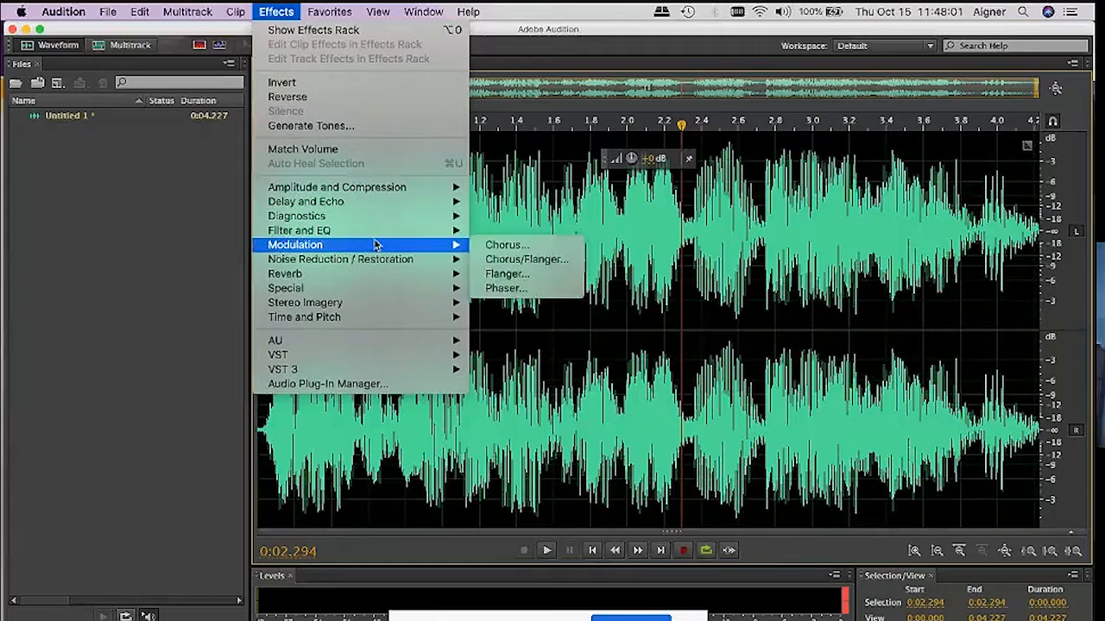
mouse_move(407, 234)
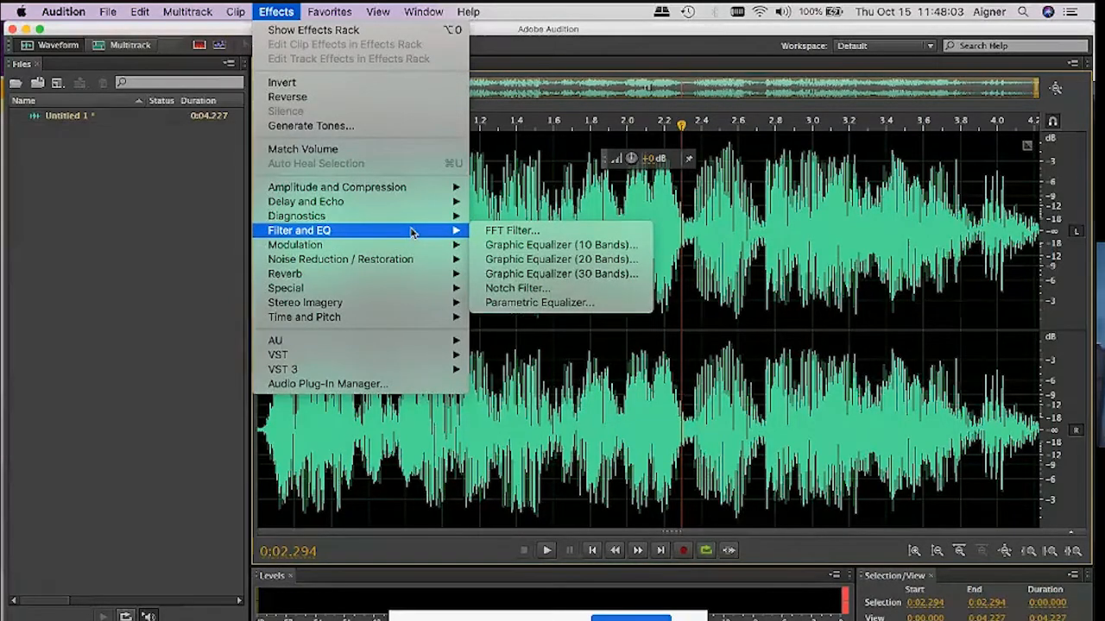
mouse_move(420, 203)
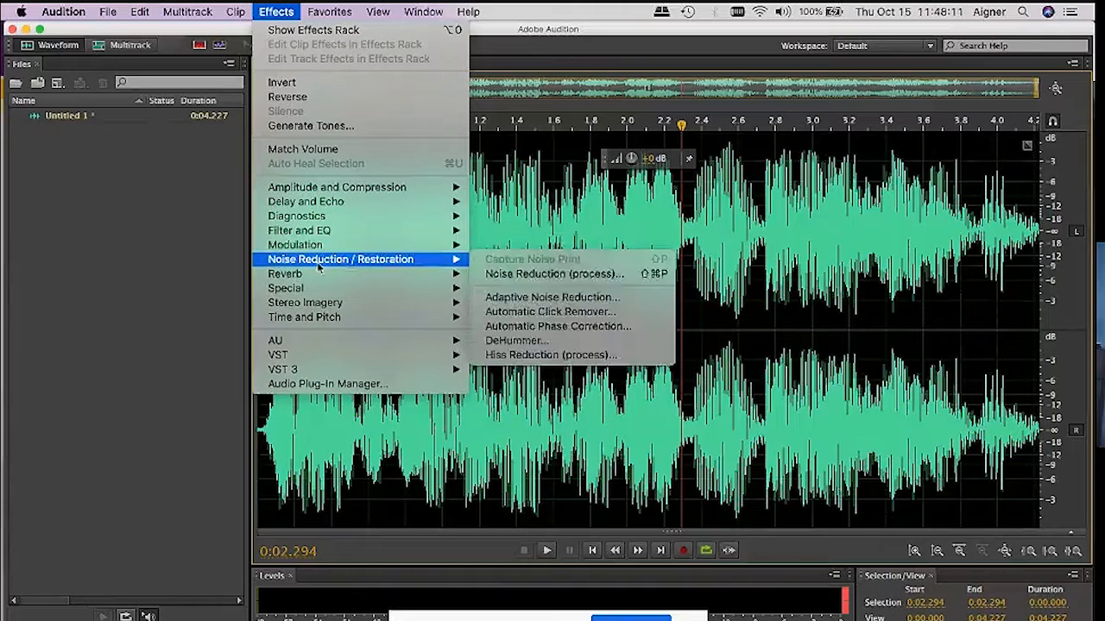
mouse_move(323, 276)
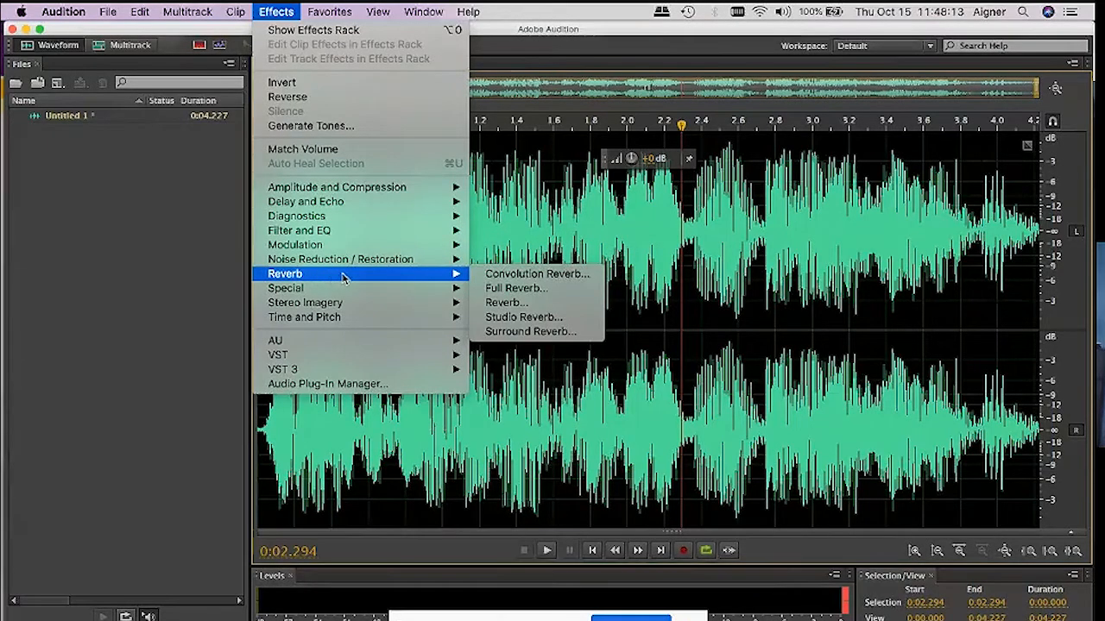
mouse_move(349, 294)
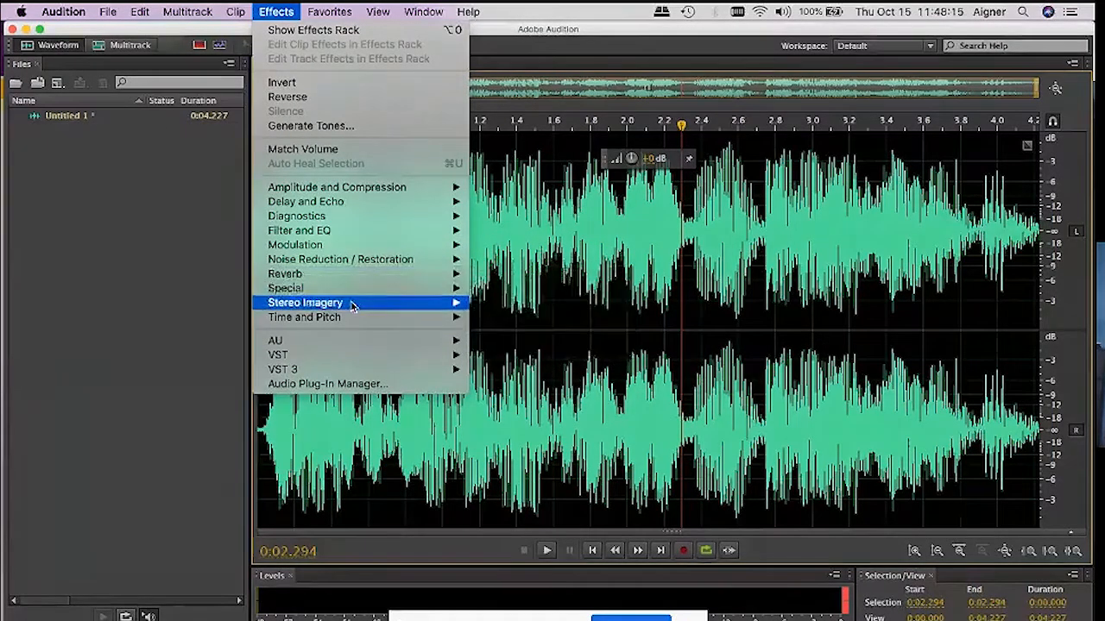
mouse_move(362, 321)
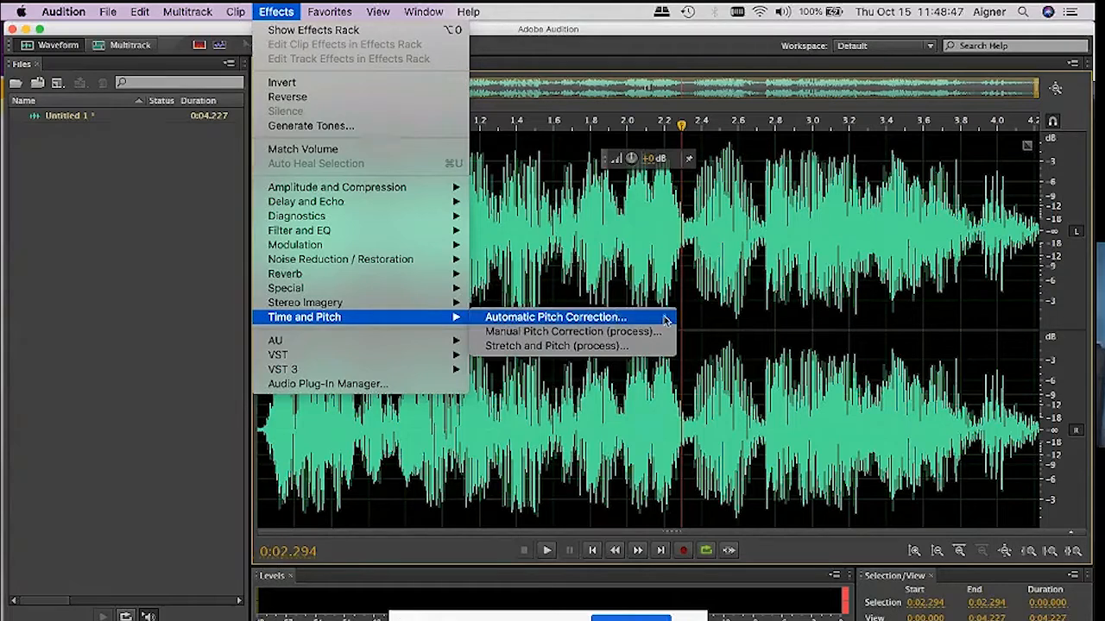
key("Escape")
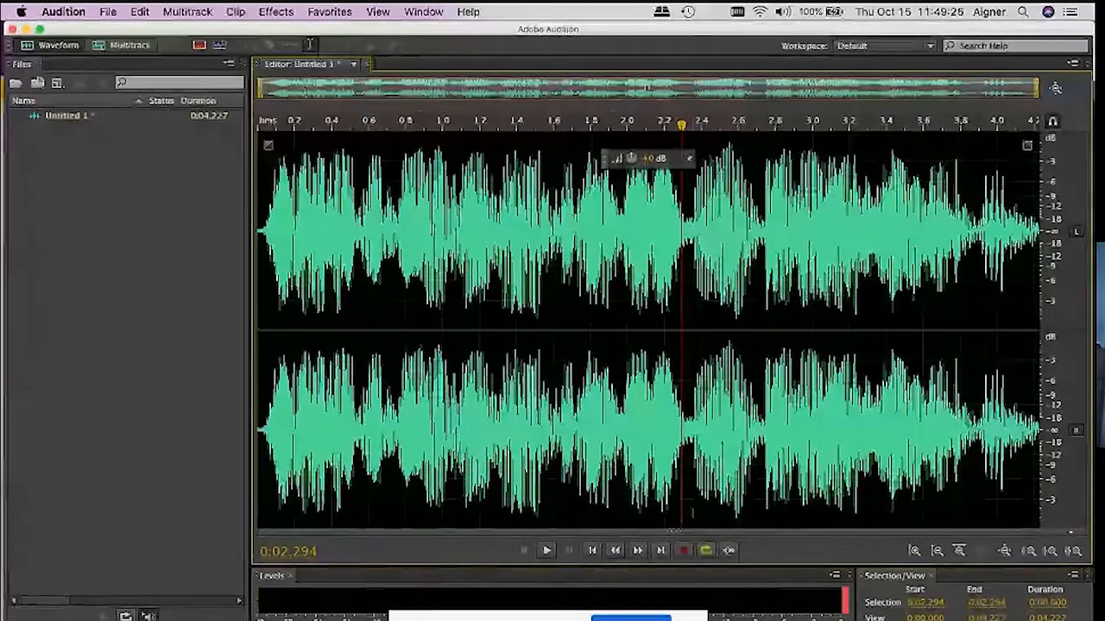
left_click(707, 546)
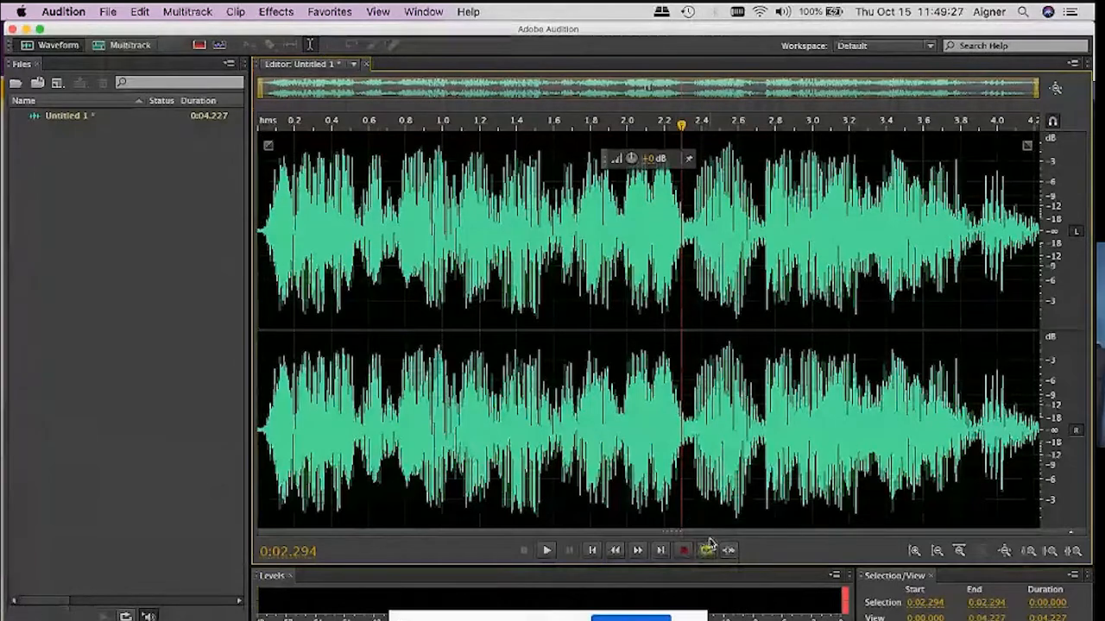